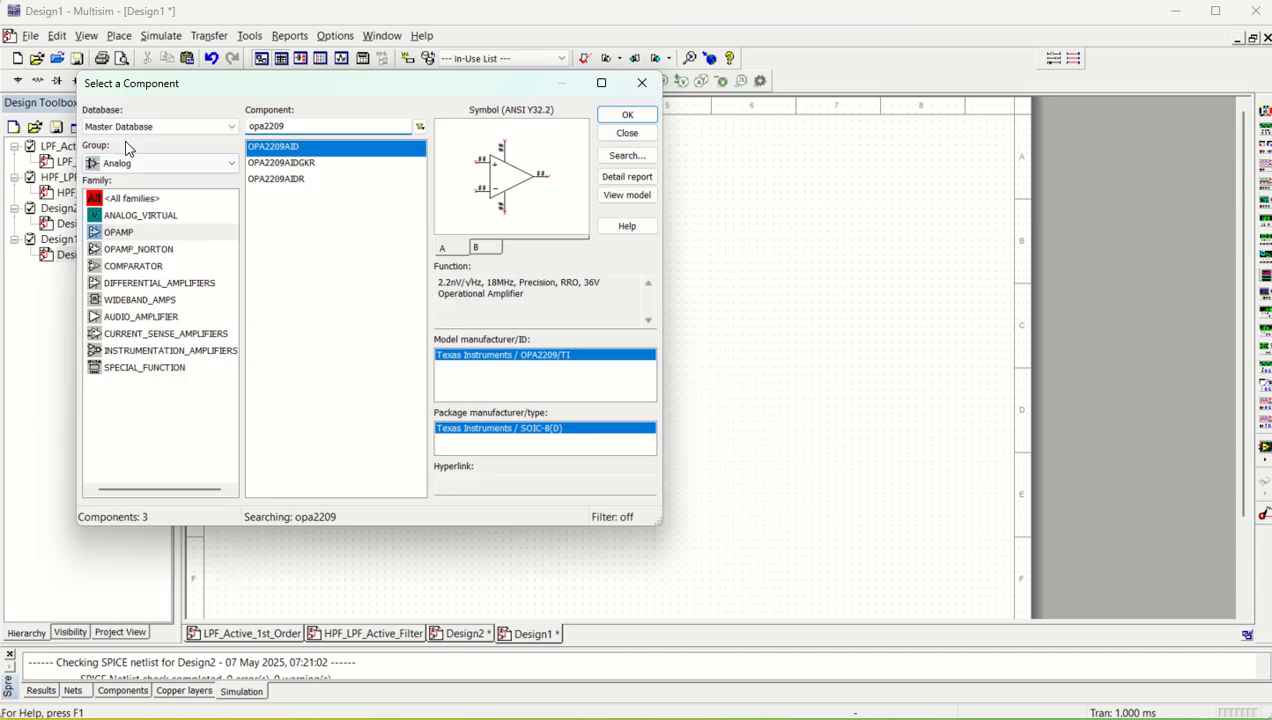
# Place a GROUND from the Sources group's POWER_SOURCES family below and well to the left of the op-amp
pyautogui.click(126, 162)
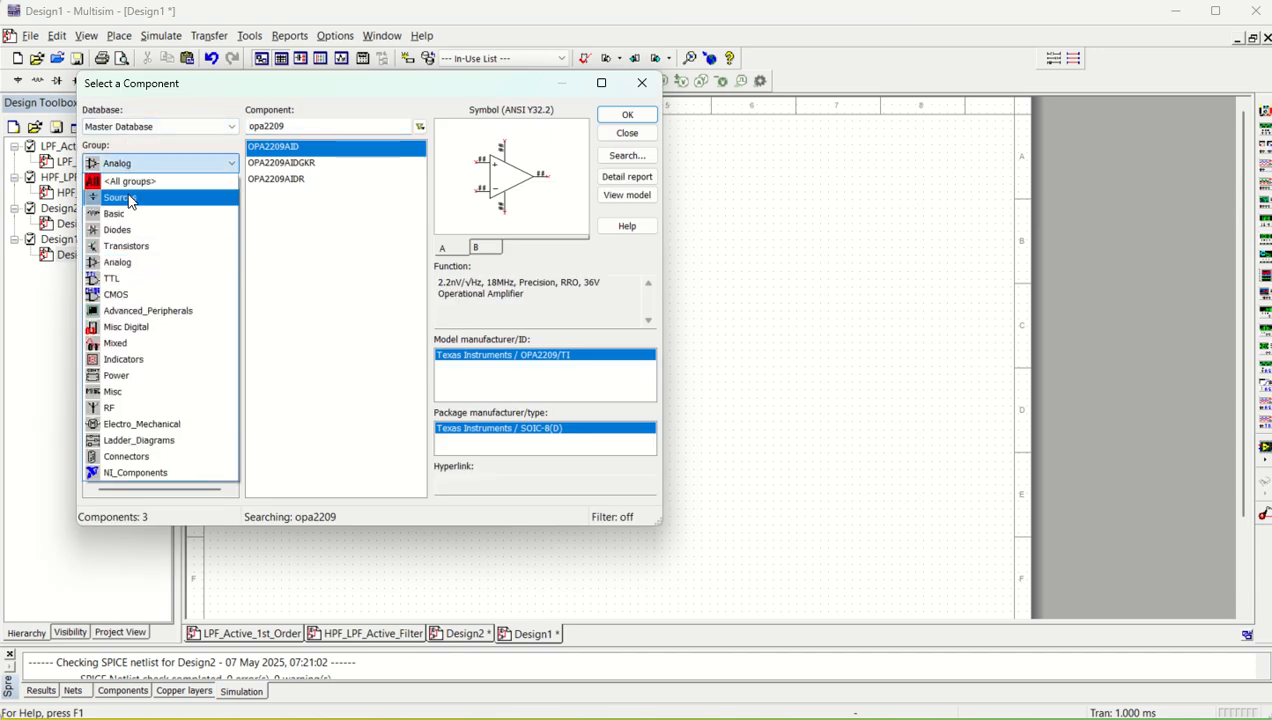
pyautogui.click(129, 198)
pyautogui.click(139, 216)
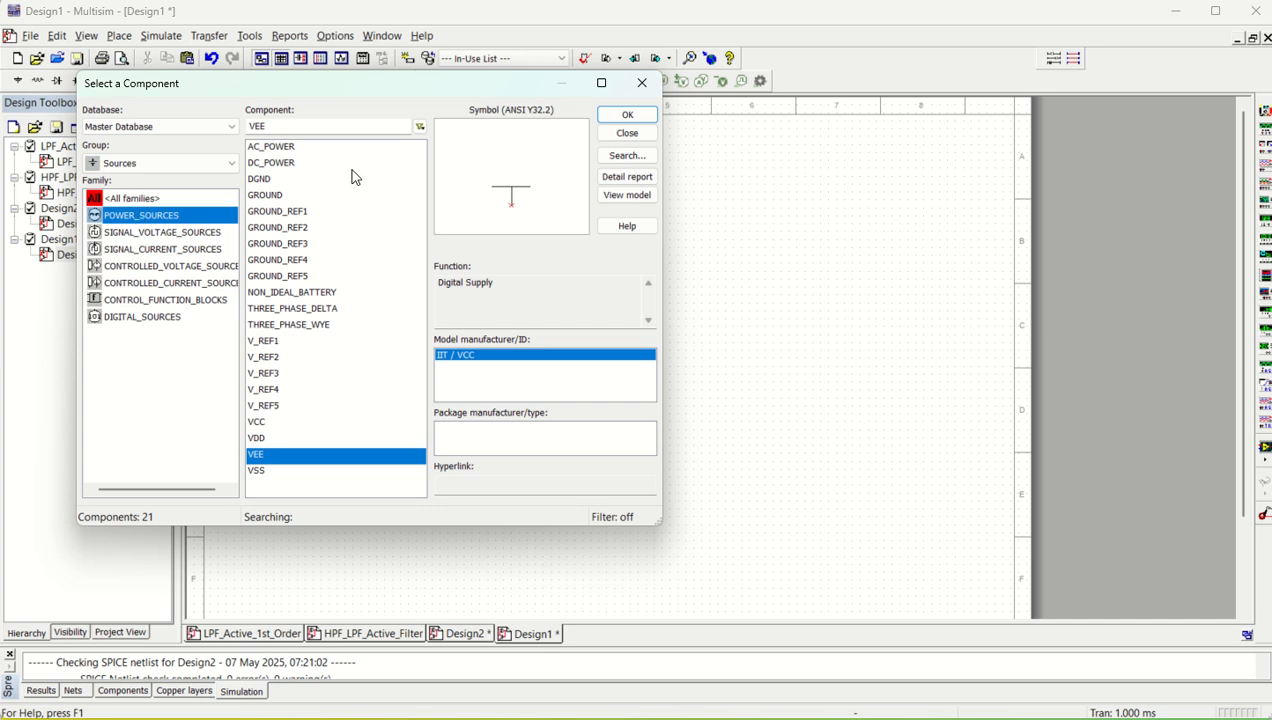
pyautogui.click(266, 196)
pyautogui.click(625, 116)
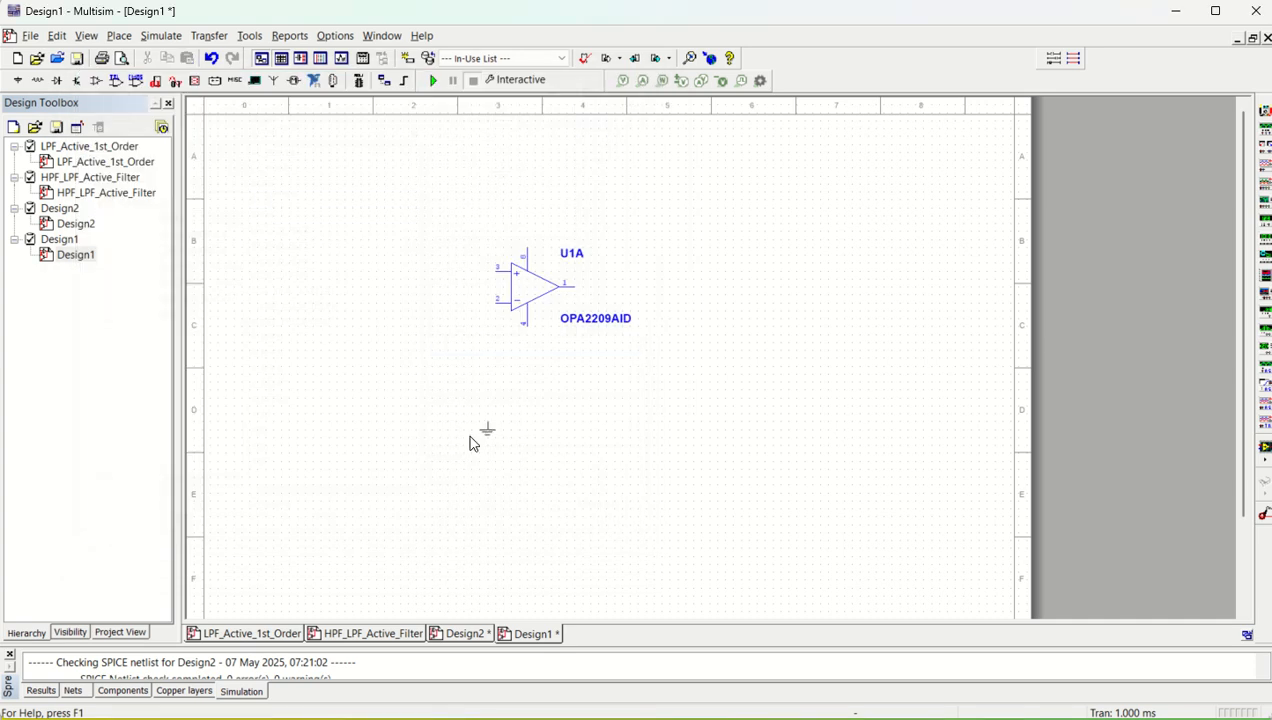
pyautogui.click(306, 414)
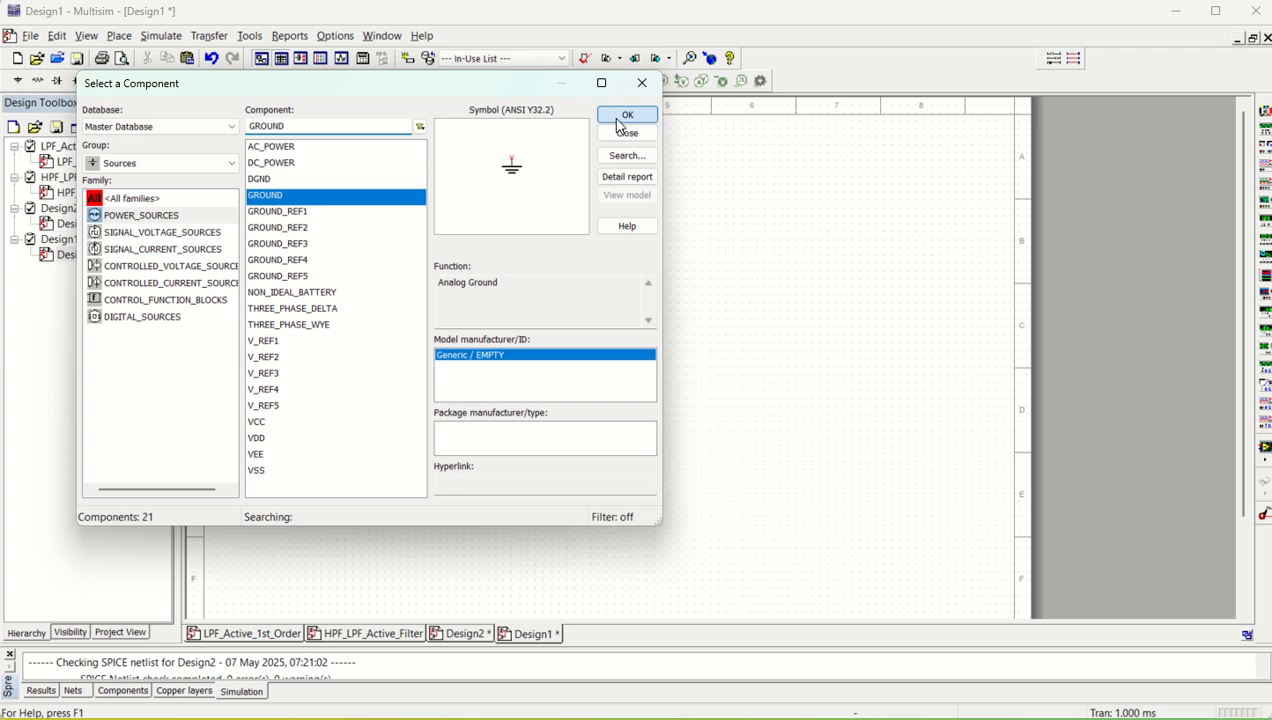
# Place three more grounds: one below-left of the op-amp, one far to its right, and one level with its upper input on the left
pyautogui.click(625, 117)
pyautogui.click(417, 402)
pyautogui.click(625, 116)
pyautogui.click(797, 395)
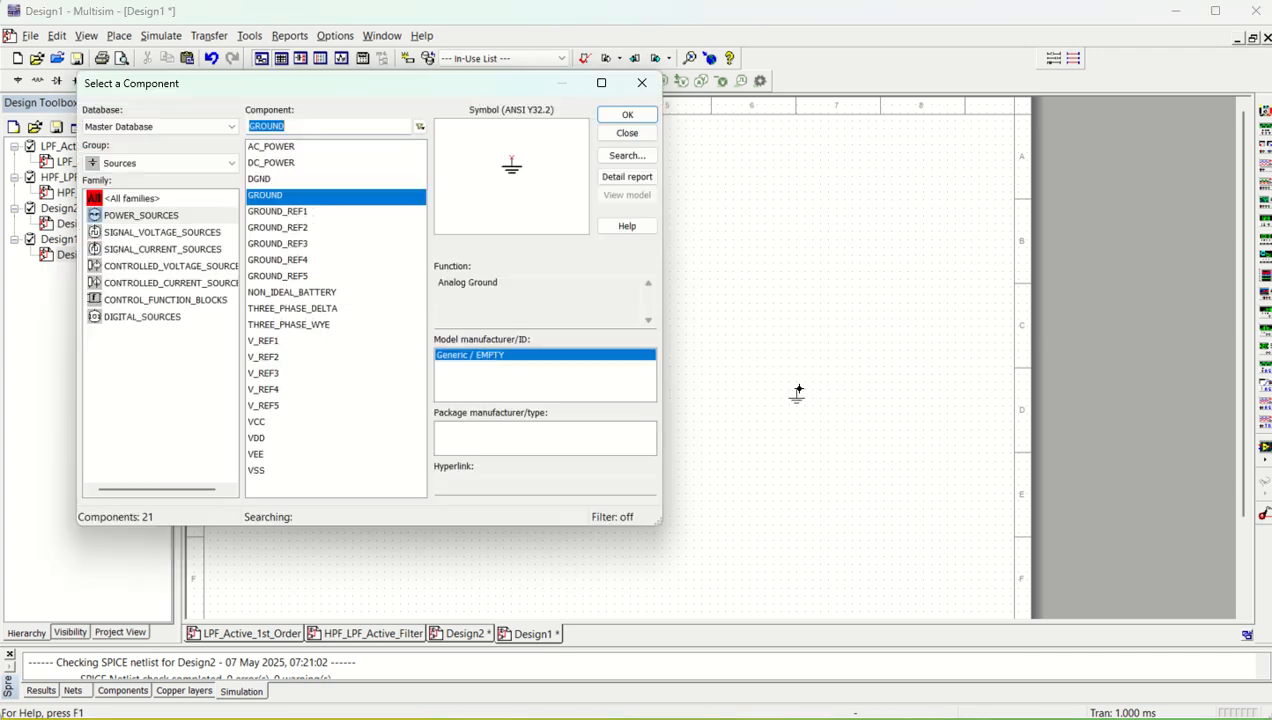
pyautogui.click(625, 116)
pyautogui.click(290, 264)
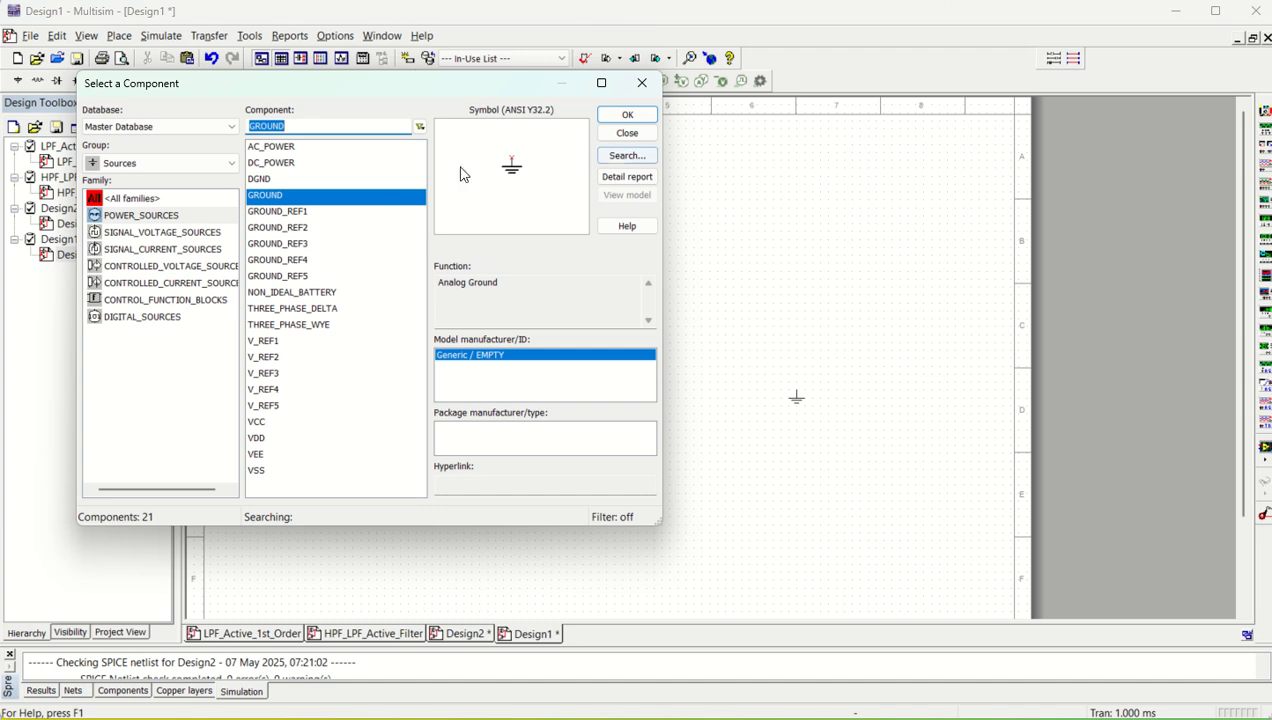
# Place a VCC supply above the op-amp and a VEE supply below it
pyautogui.click(278, 426)
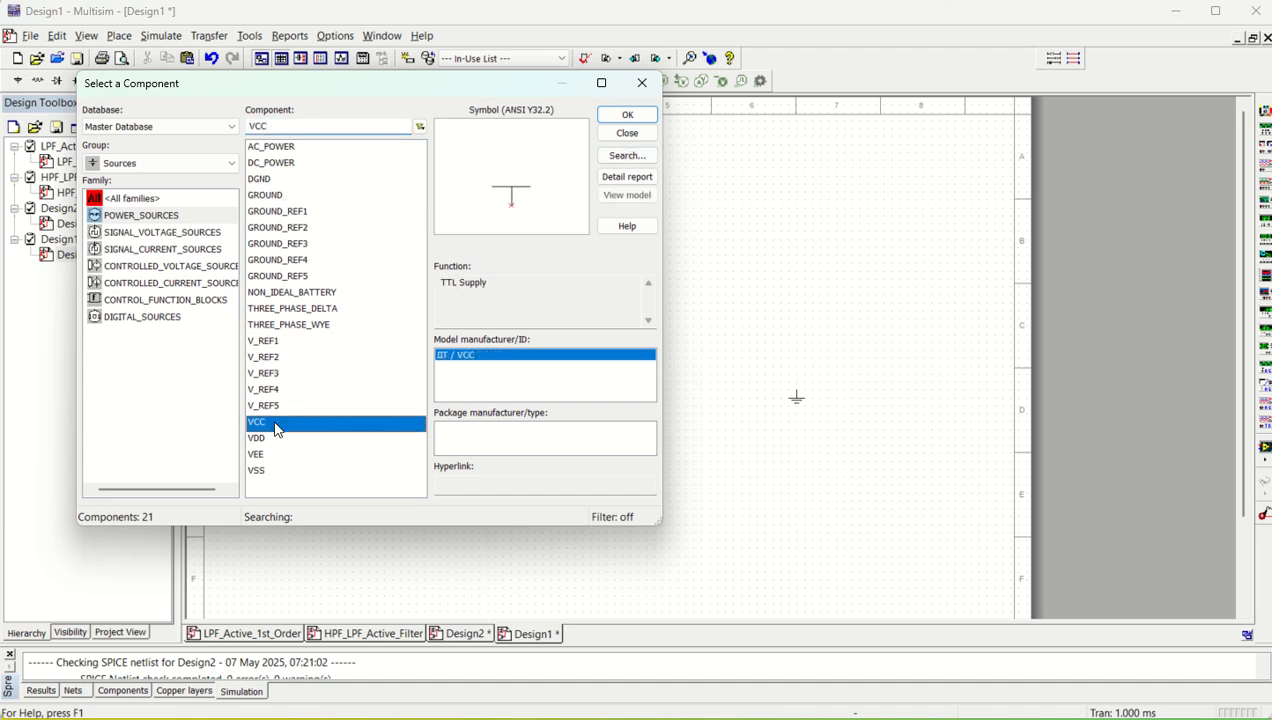
pyautogui.click(628, 116)
pyautogui.click(527, 205)
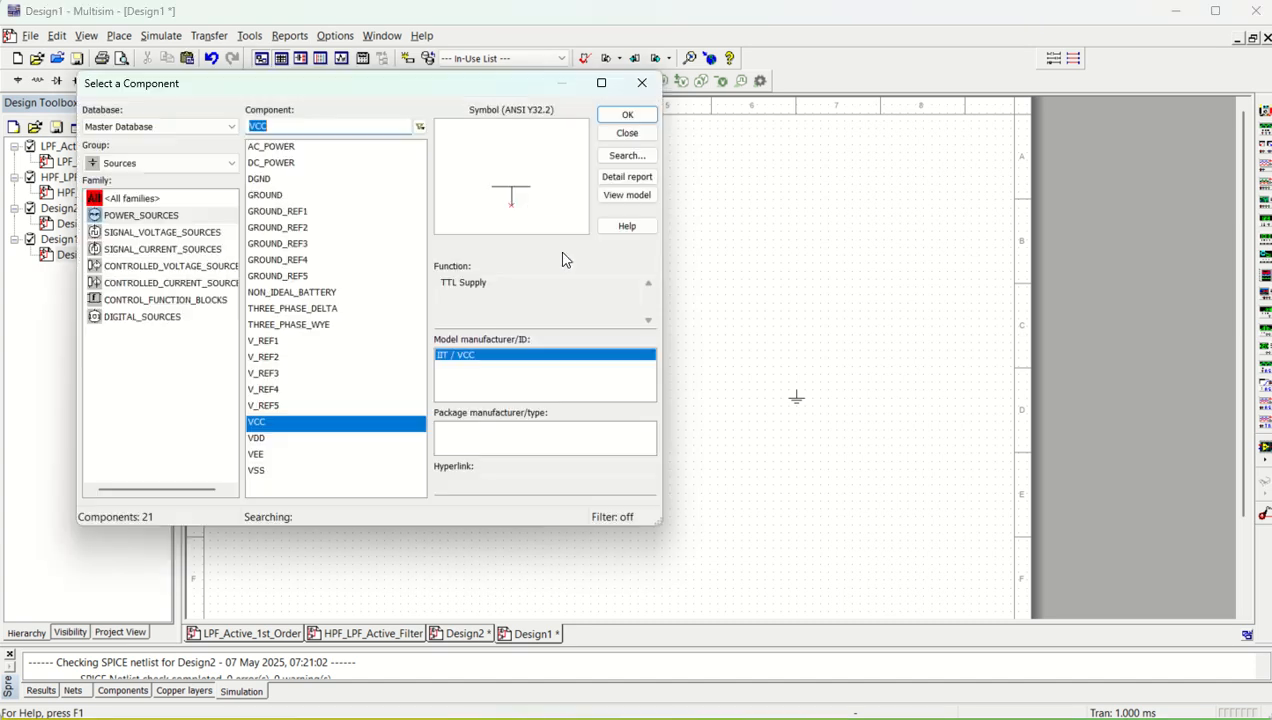
pyautogui.click(278, 456)
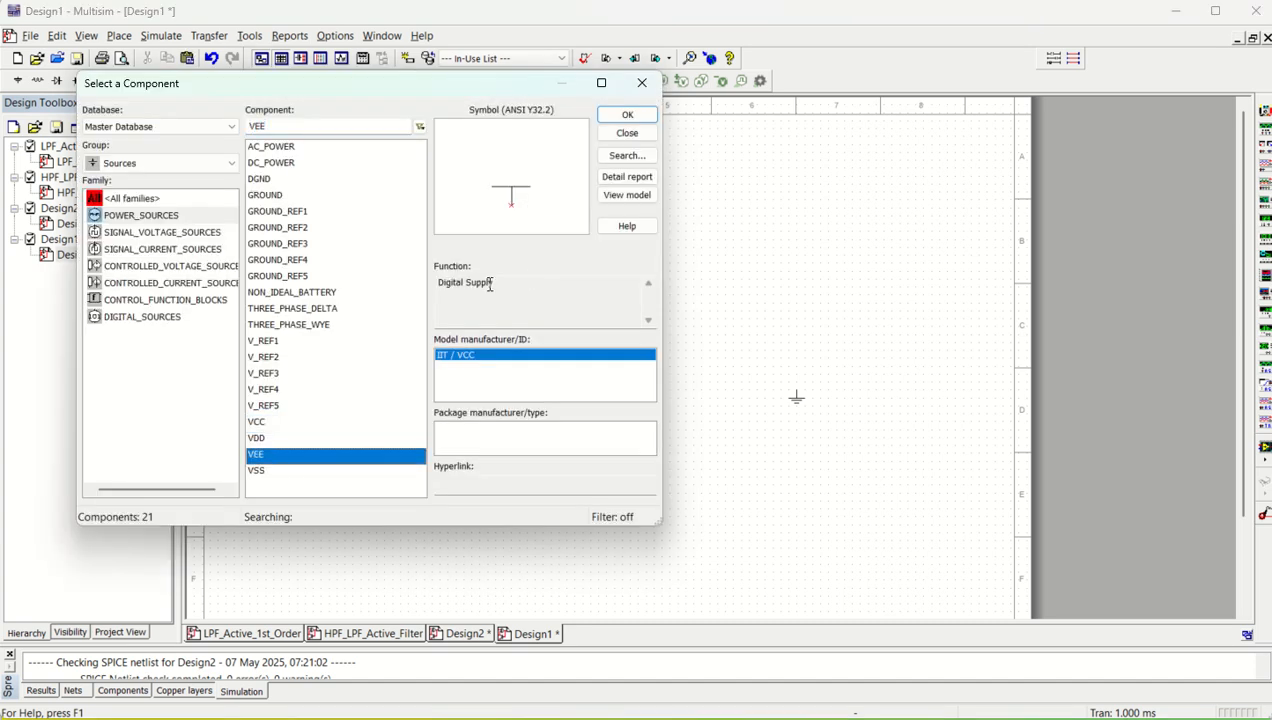
pyautogui.click(628, 116)
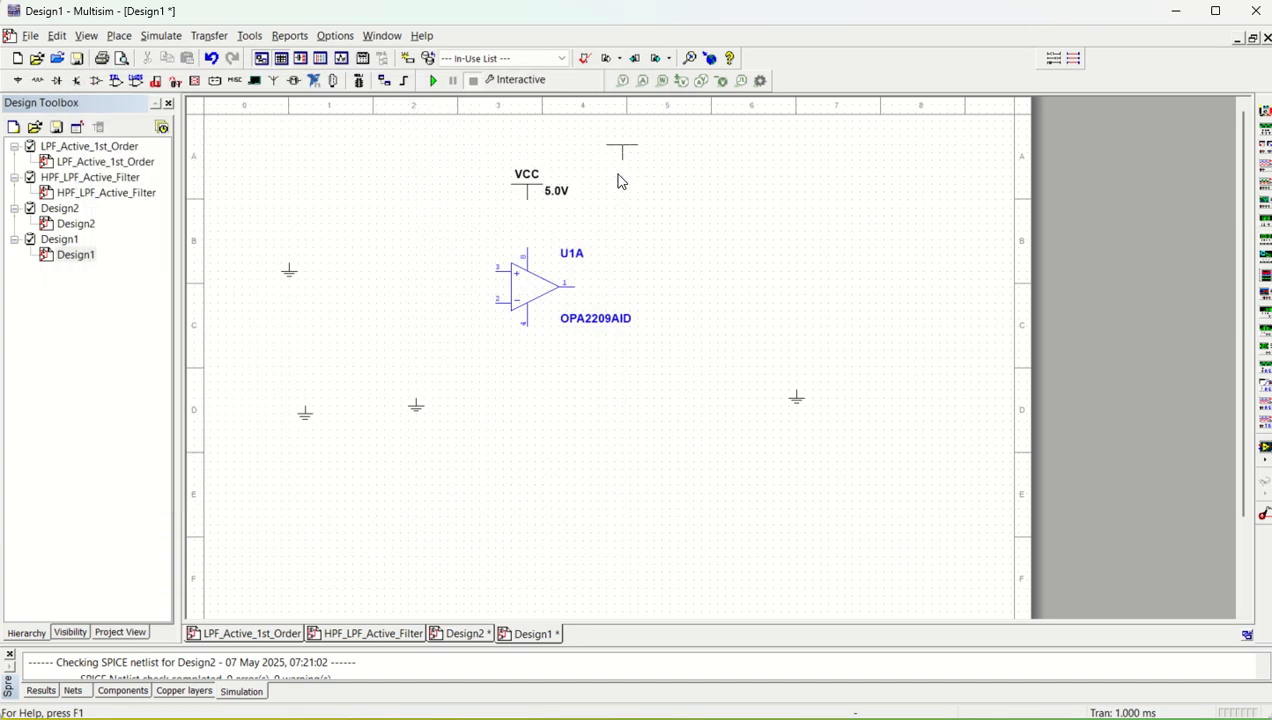
pyautogui.click(565, 382)
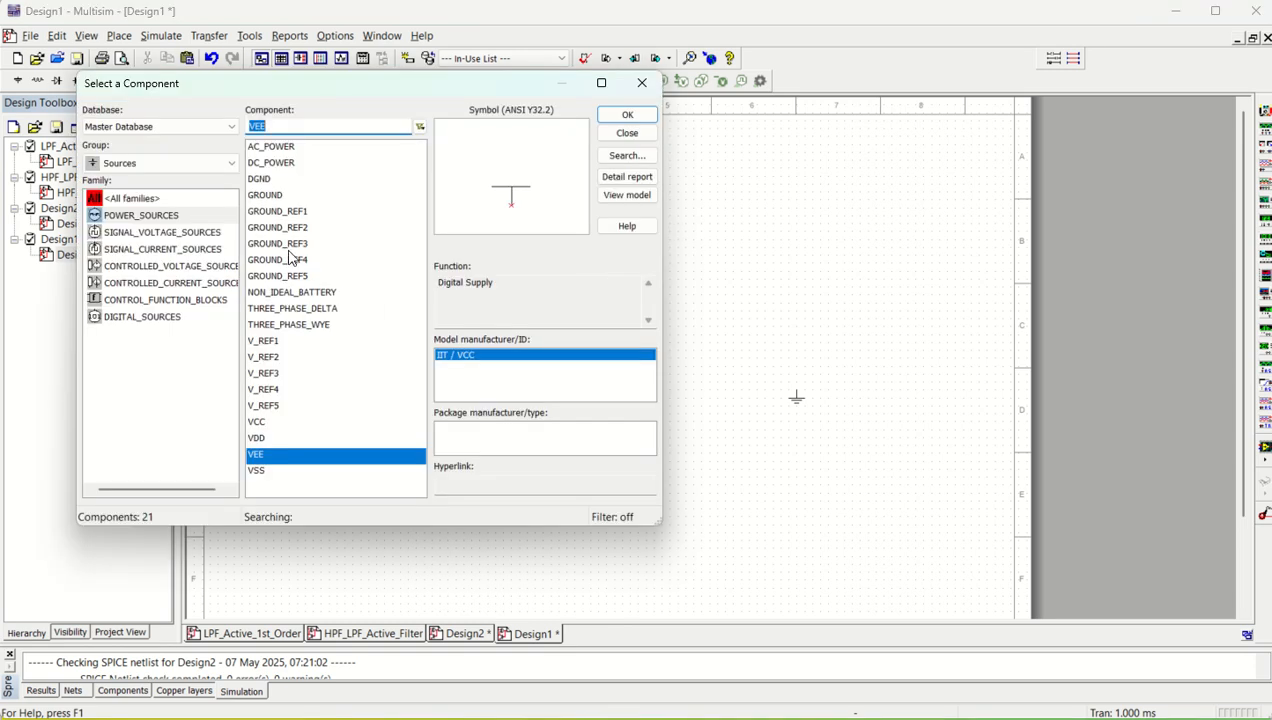
# Place an AC_VOLTAGE source from the SIGNAL_VOLTAGE_SOURCES family at the far left of the circuit
pyautogui.scroll(3, 300, 258)
pyautogui.click(281, 148)
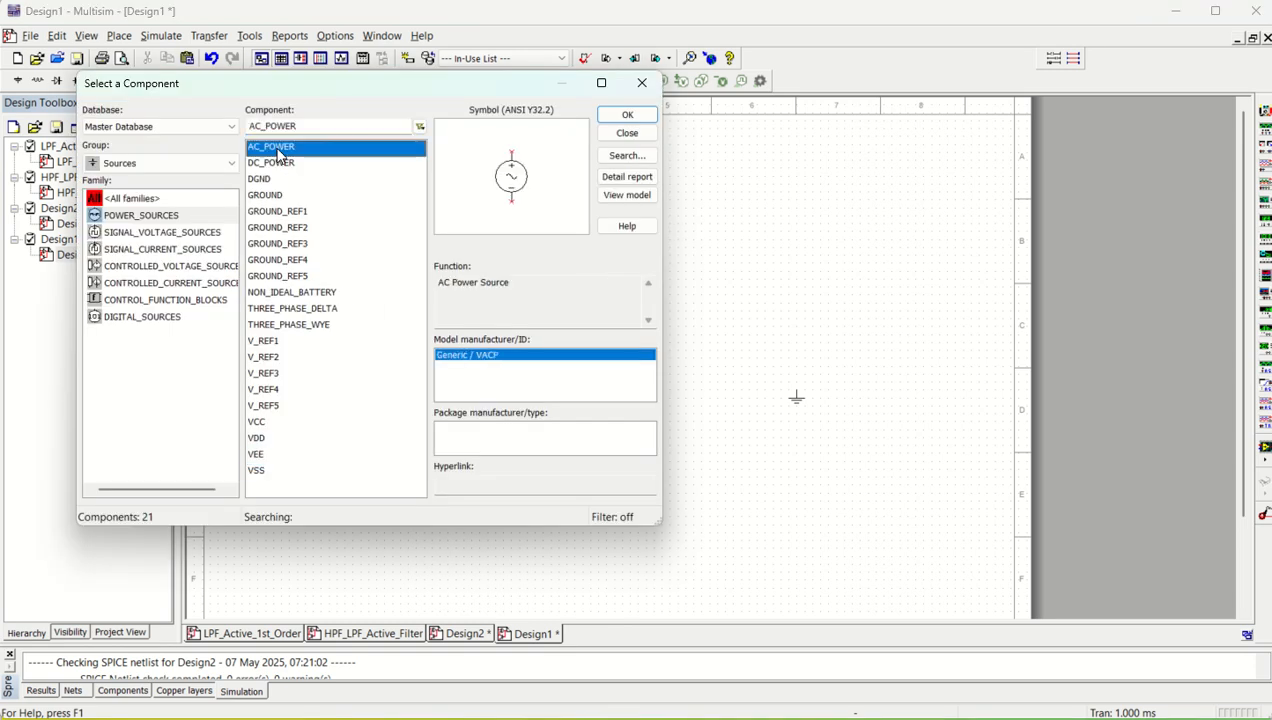
pyautogui.click(145, 233)
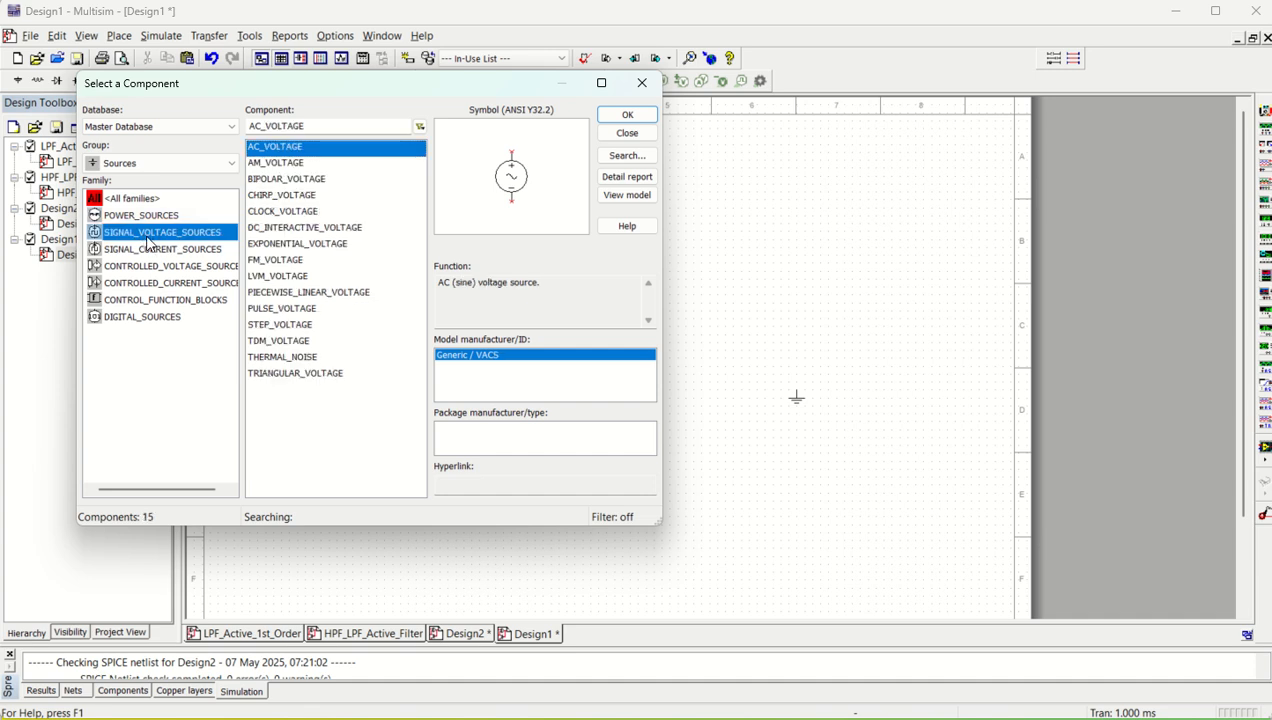
pyautogui.click(298, 148)
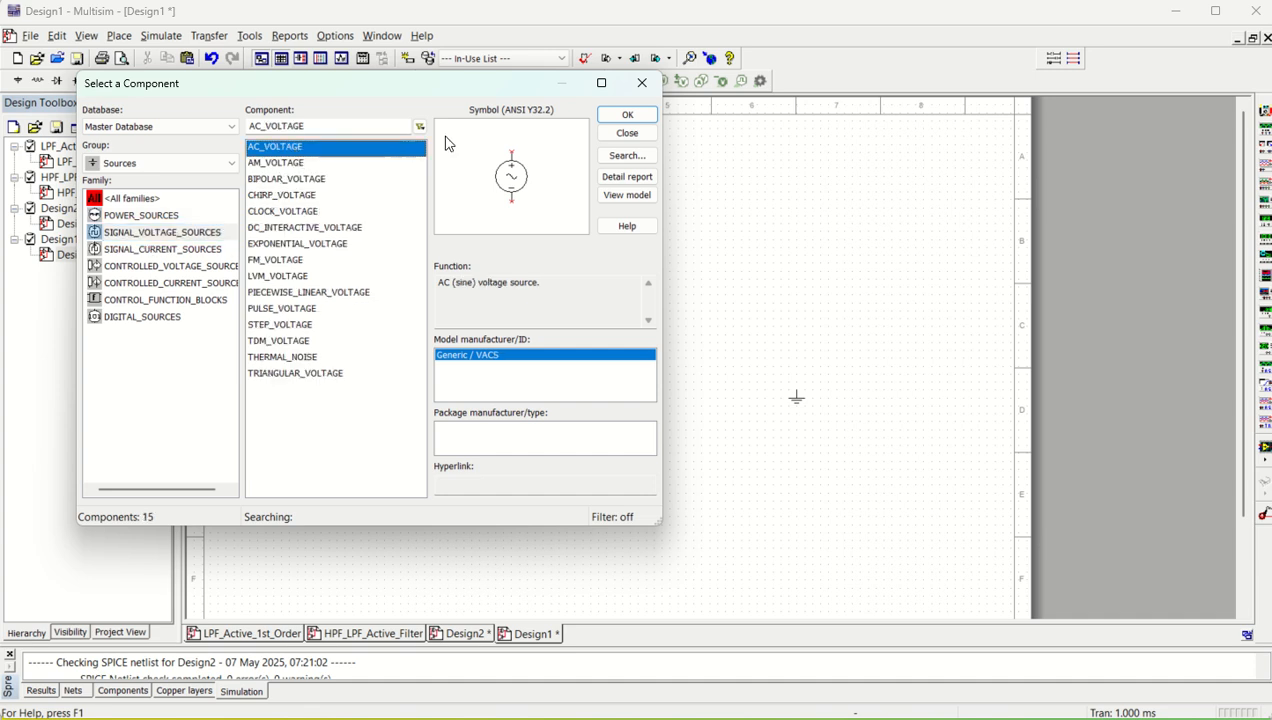
pyautogui.click(612, 117)
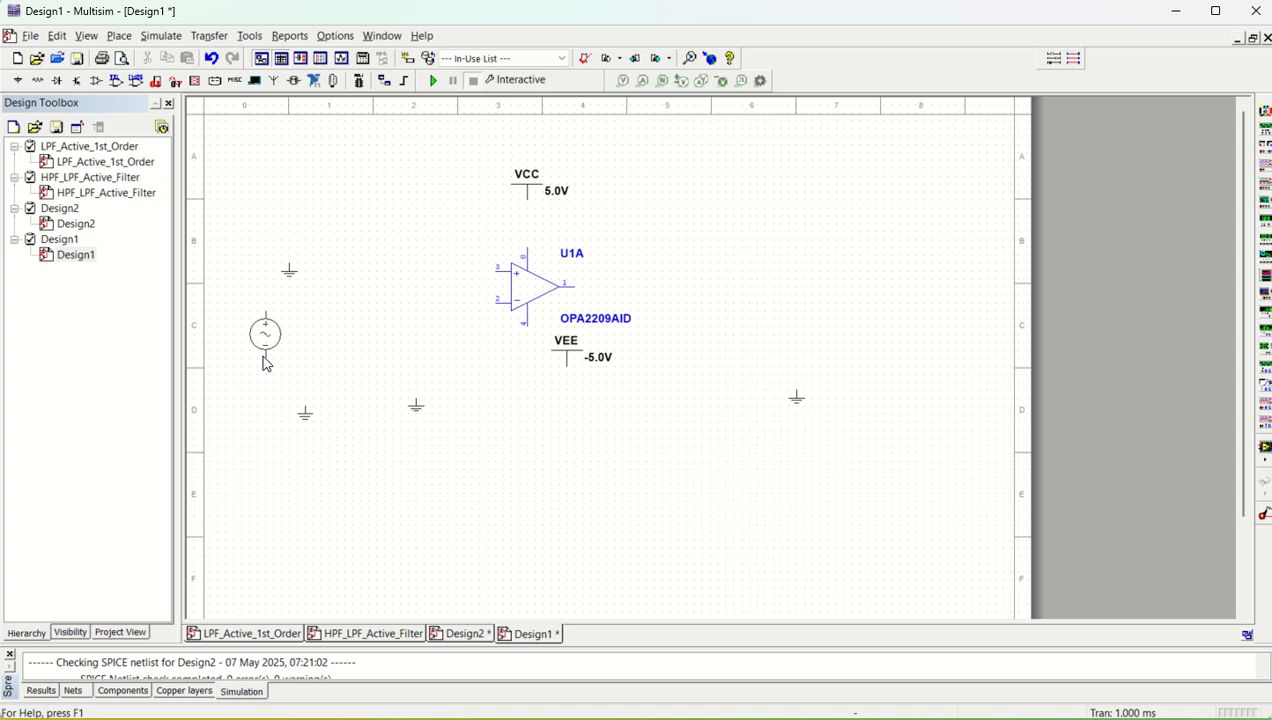
pyautogui.click(247, 372)
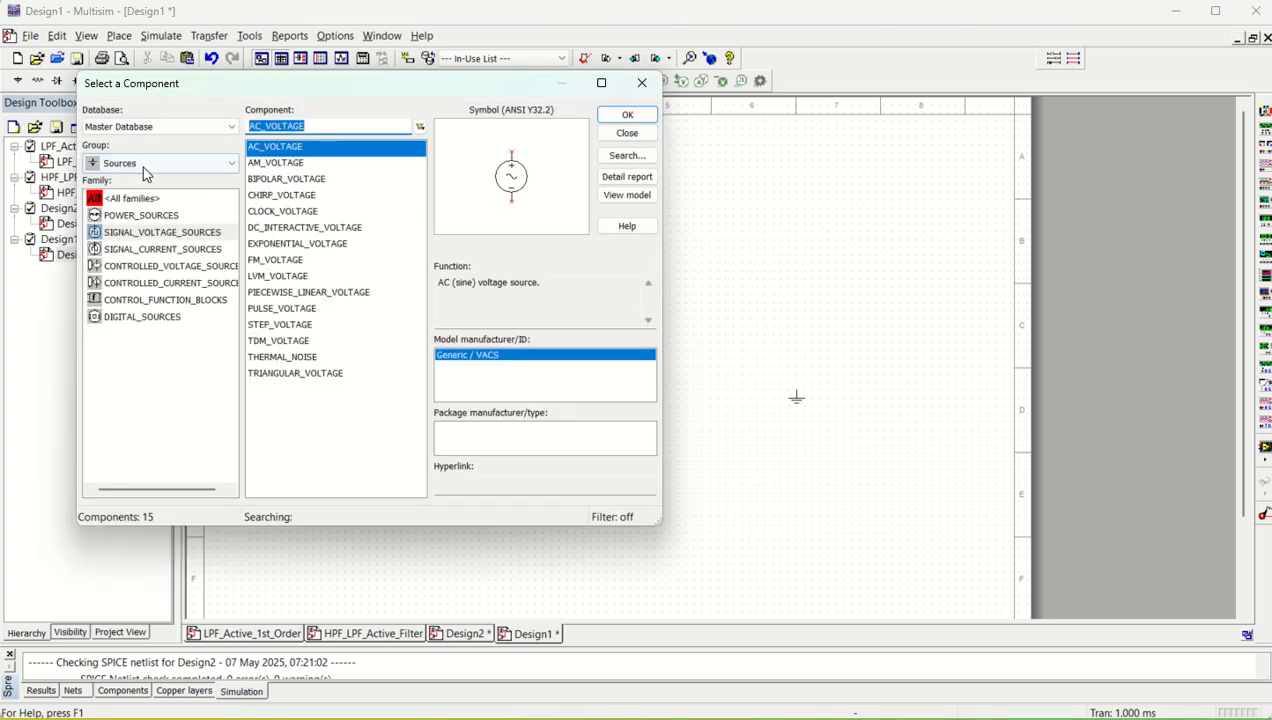
# Place two 1 kΩ resistors from the Basic group in a row between the left ground and the op-amp
pyautogui.click(145, 165)
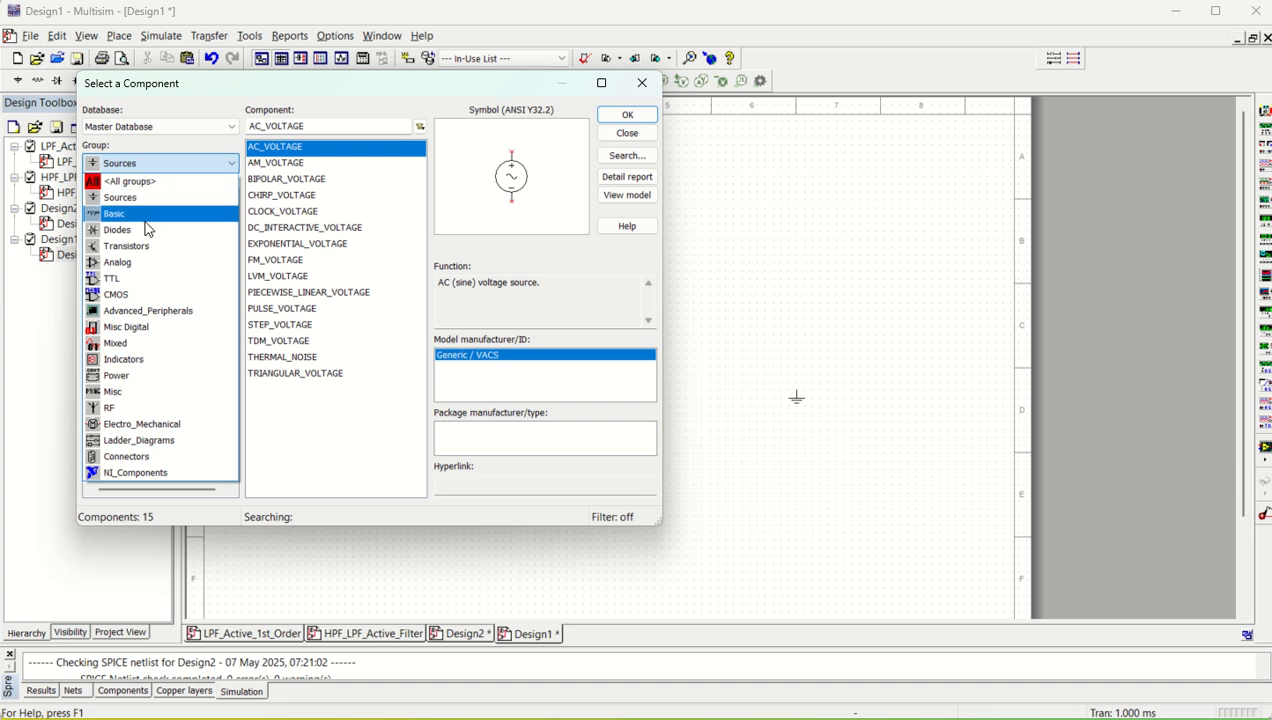
pyautogui.click(137, 218)
pyautogui.scroll(-2, 143, 361)
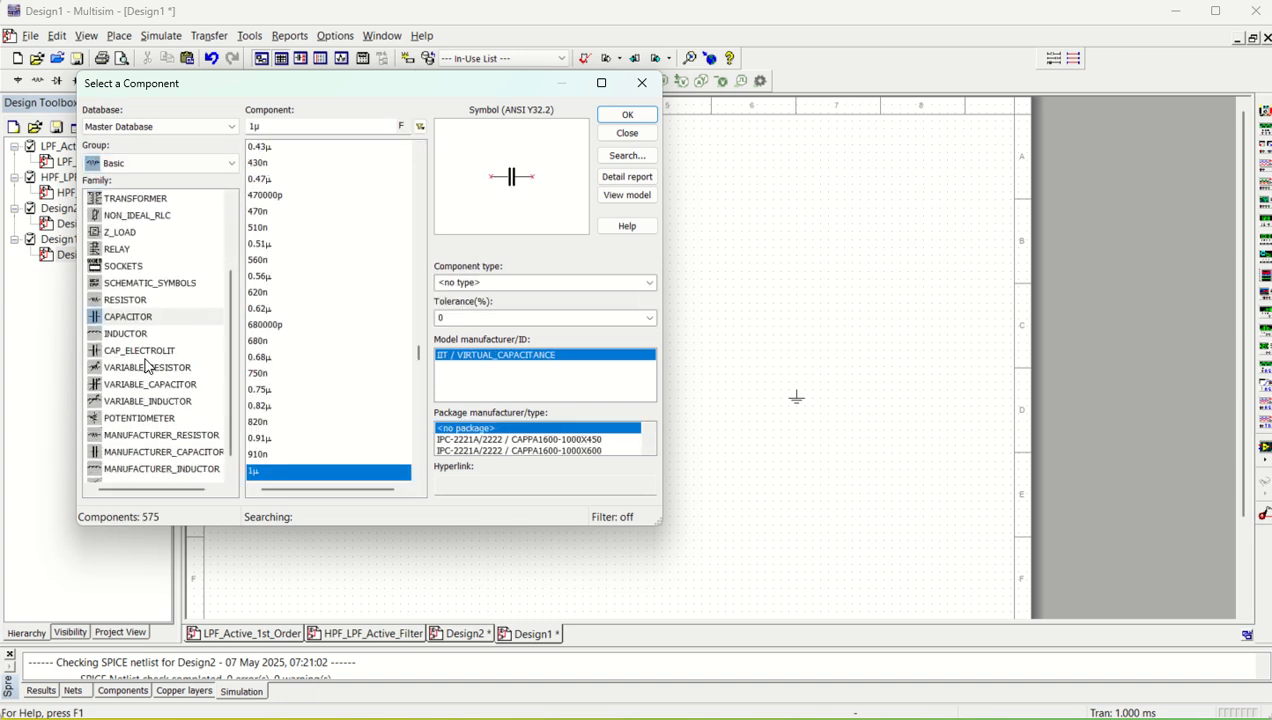
pyautogui.click(125, 300)
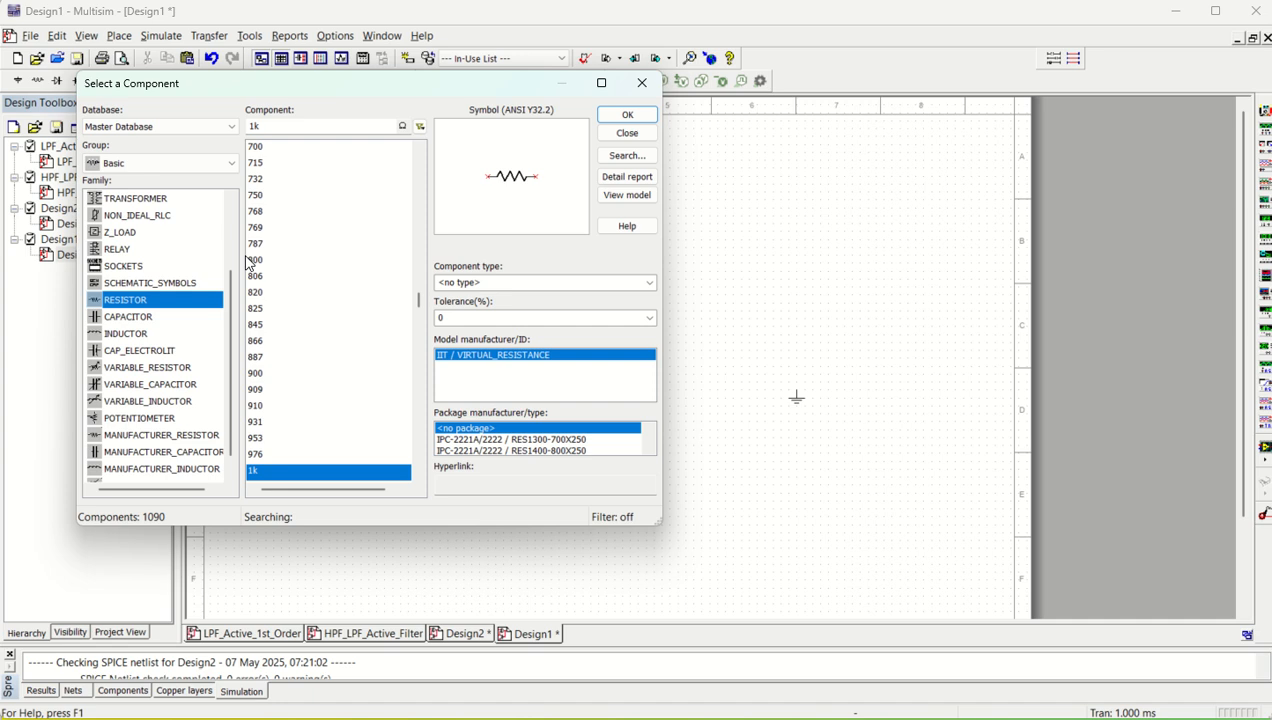
pyautogui.click(627, 117)
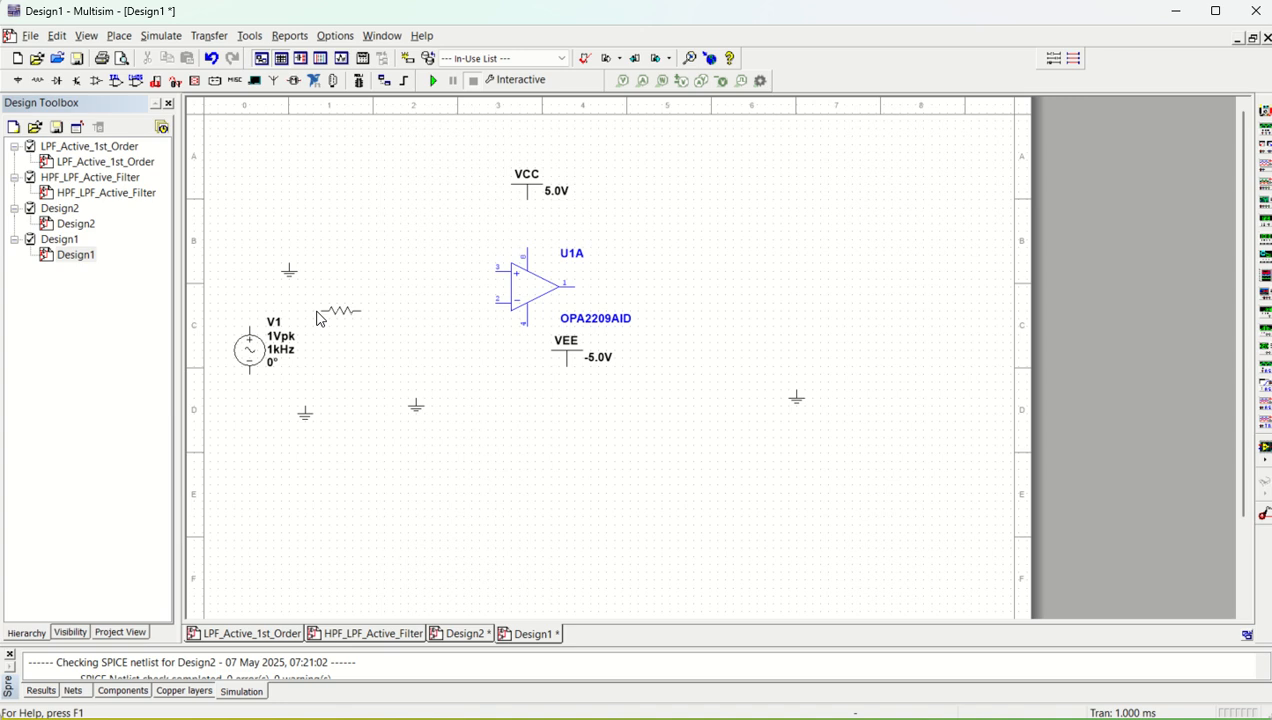
pyautogui.click(317, 272)
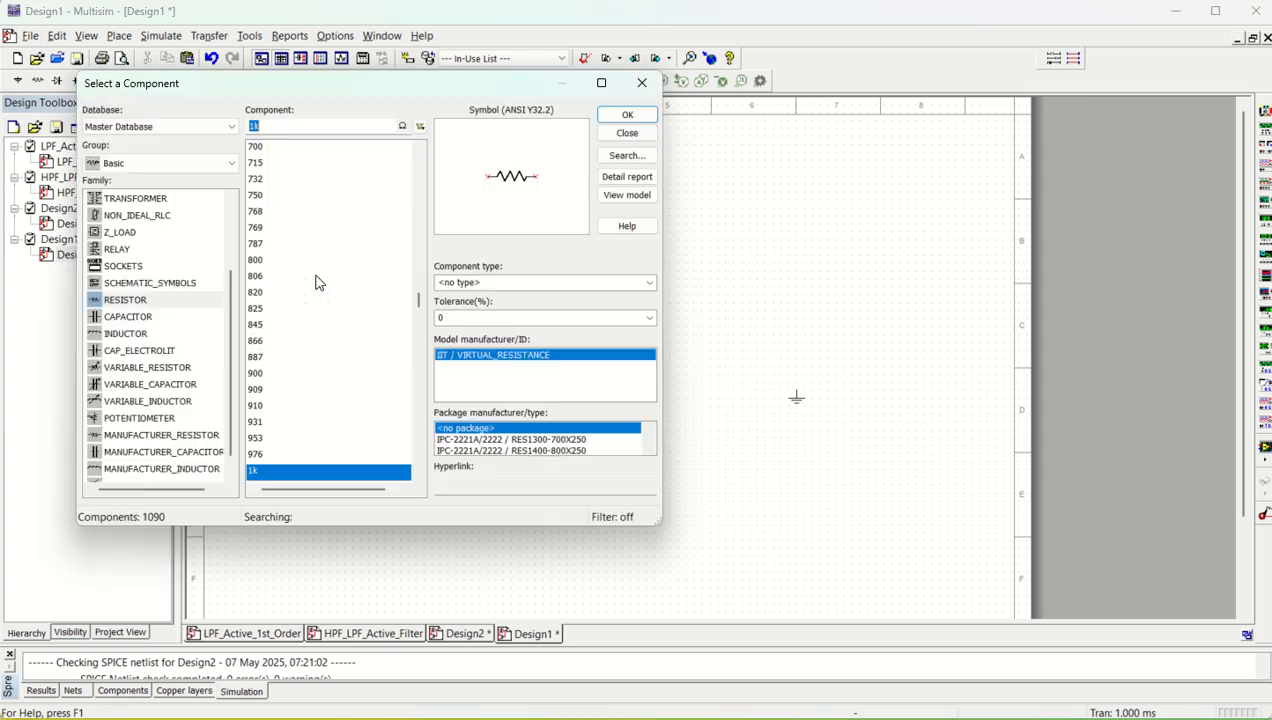
pyautogui.click(622, 116)
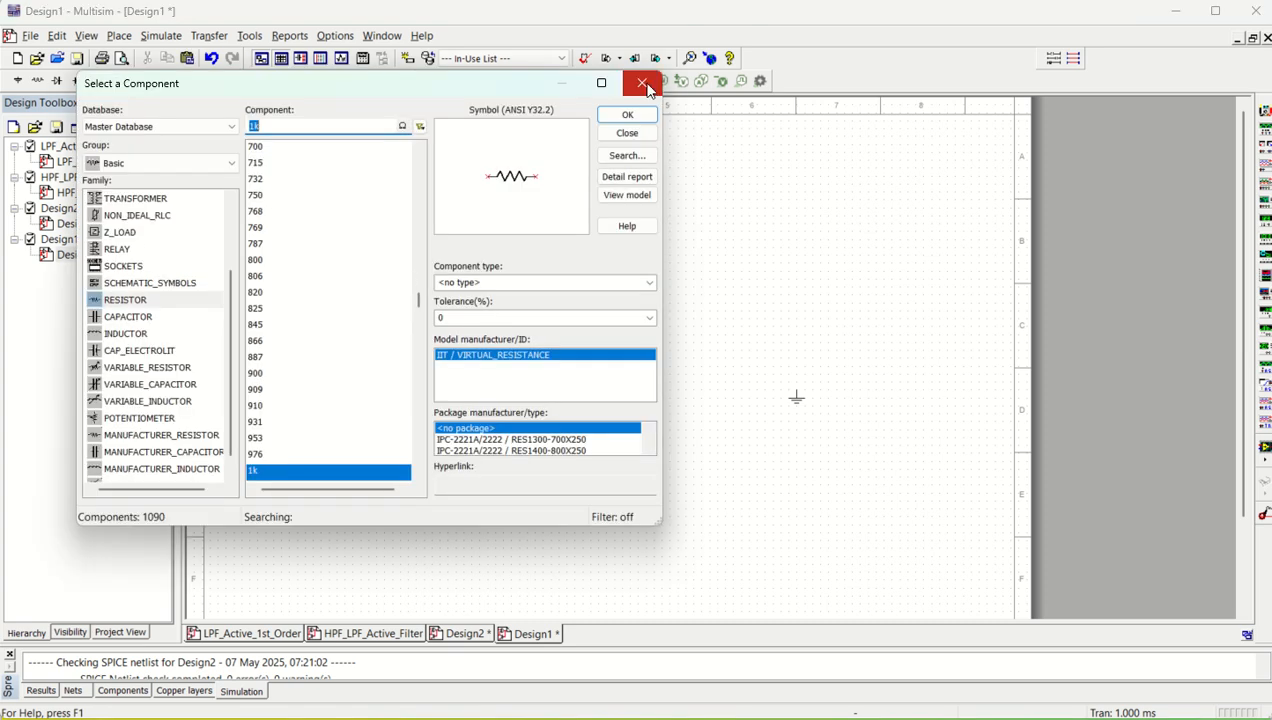
pyautogui.click(645, 85)
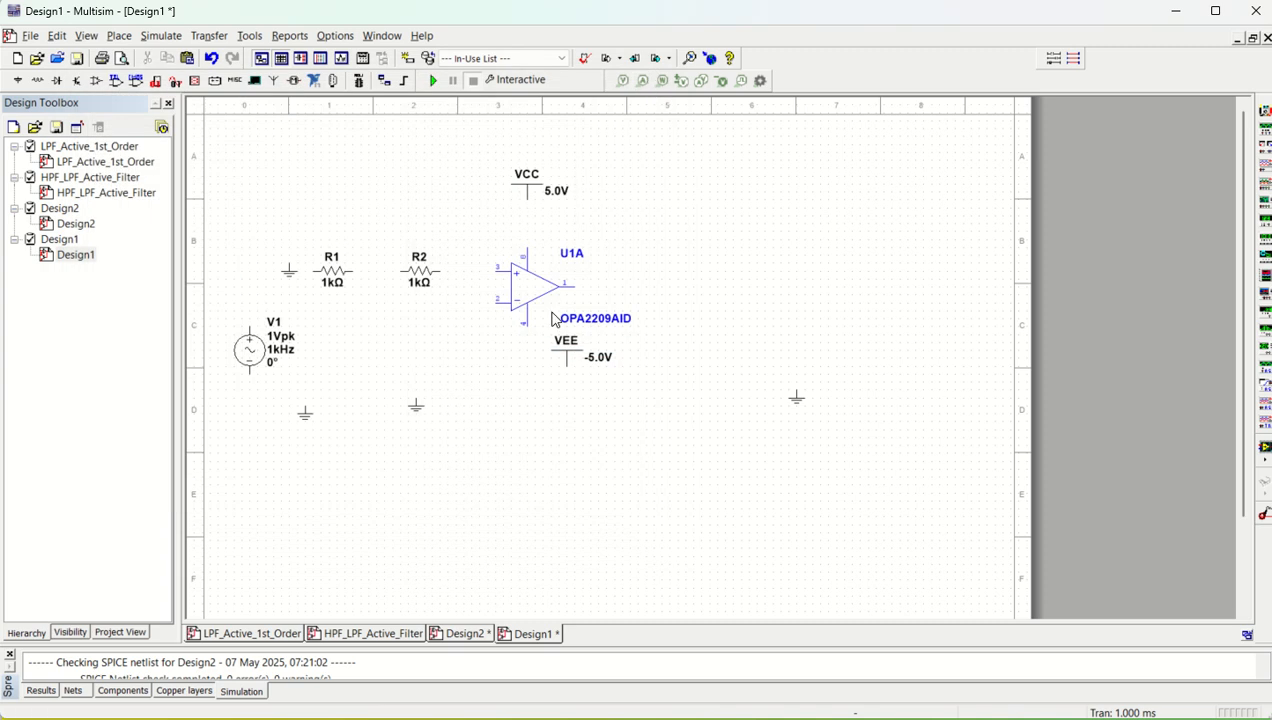
# Flip op-amp U1A vertically so its inverting input is on top
pyautogui.click(529, 289)
pyautogui.rightClick(529, 289)
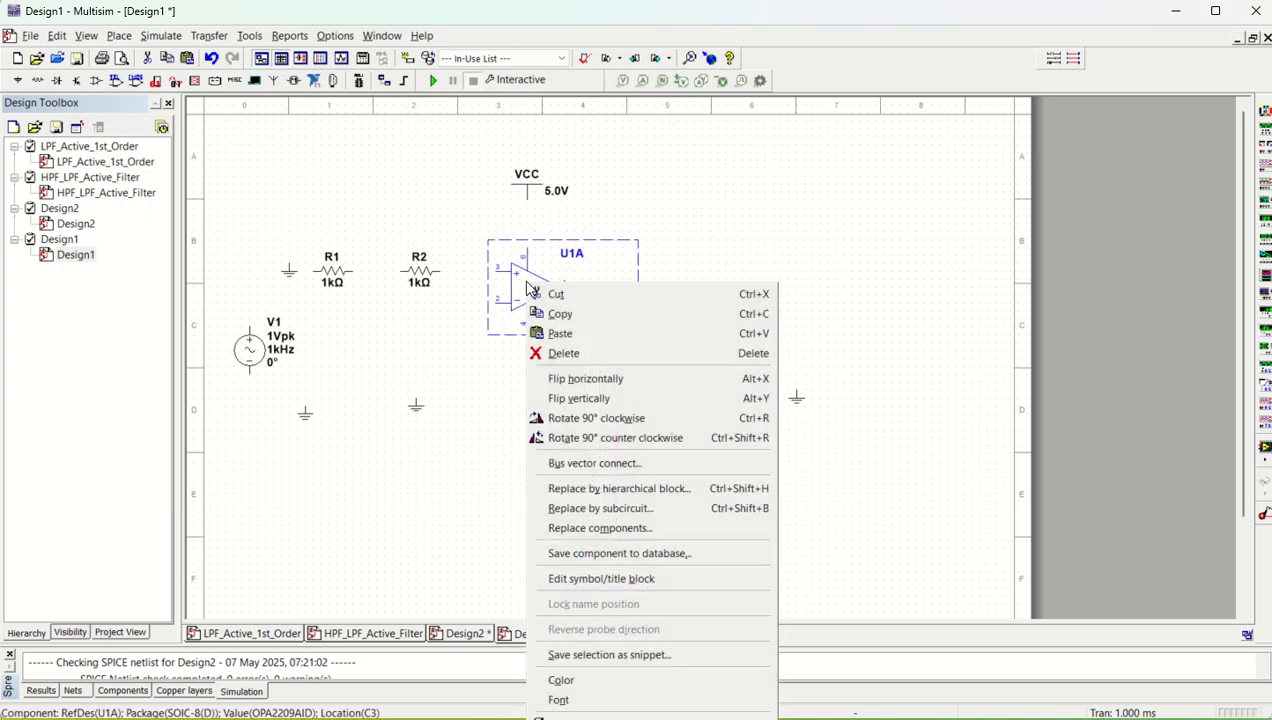
pyautogui.click(590, 398)
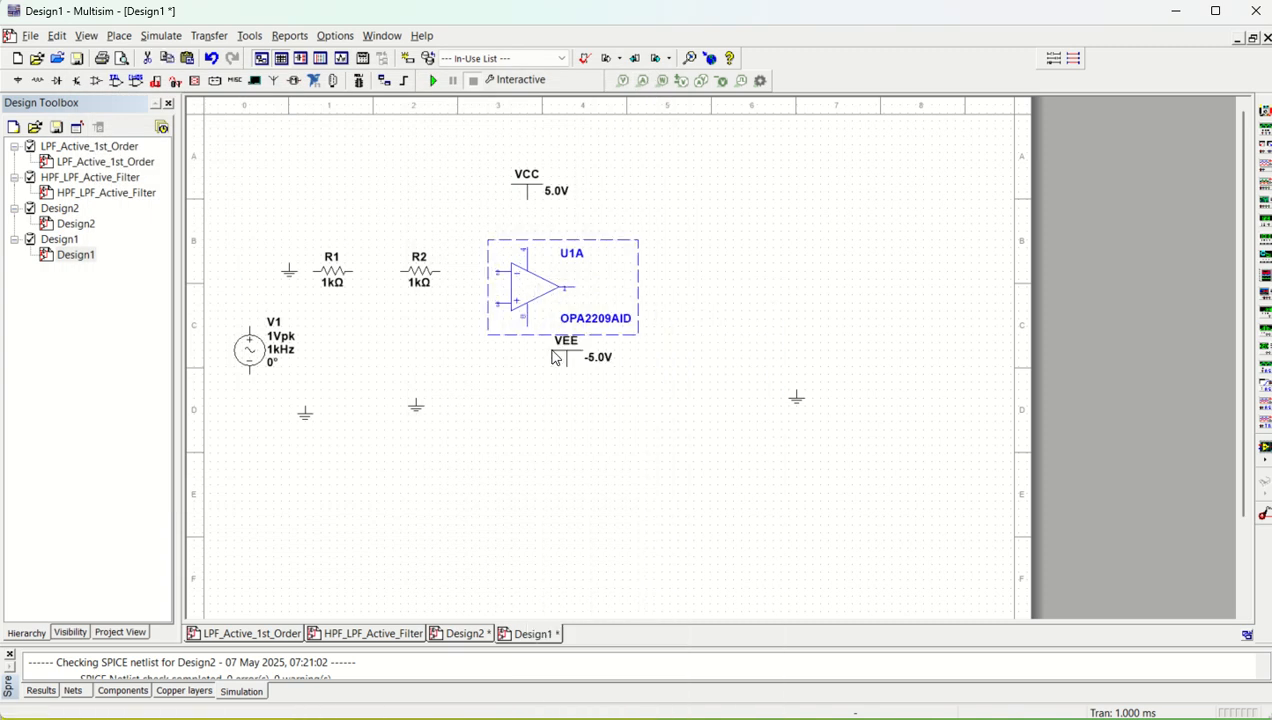
# Move resistors R2 and R1 down so they line up near the level of the op-amp's lower input
pyautogui.click(419, 285)
pyautogui.moveTo(419, 286); pyautogui.dragTo(410, 325)
pyautogui.moveTo(341, 286); pyautogui.dragTo(331, 317)
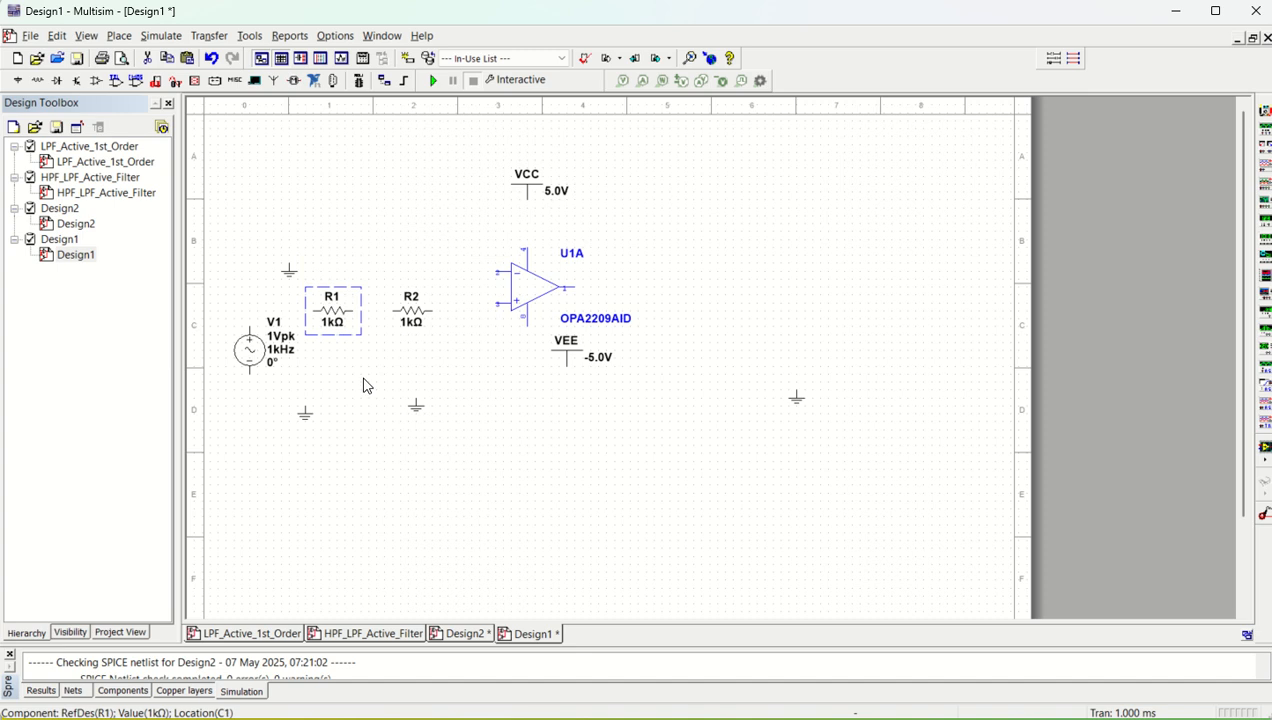
pyautogui.click(366, 385)
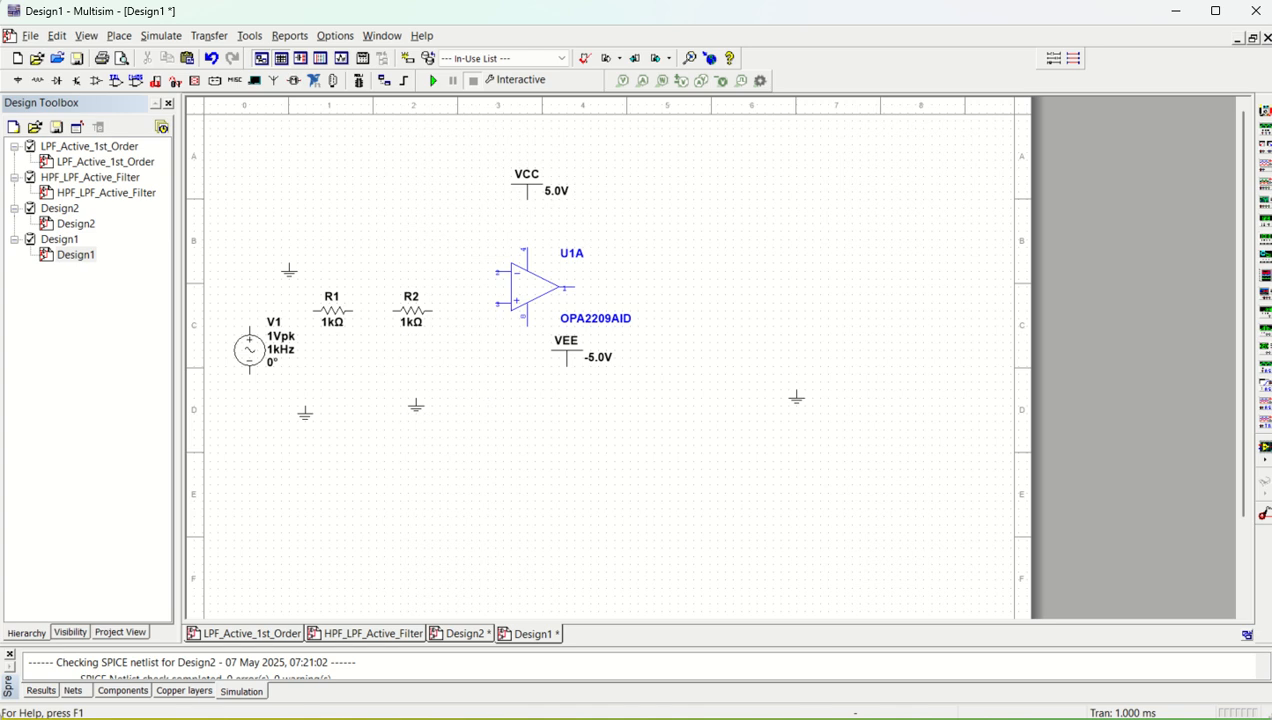
# Place two 1 µF capacitors below the resistors, oriented vertically, one between R1 and R2 and one after R2
pyautogui.click(119, 35)
pyautogui.click(135, 56)
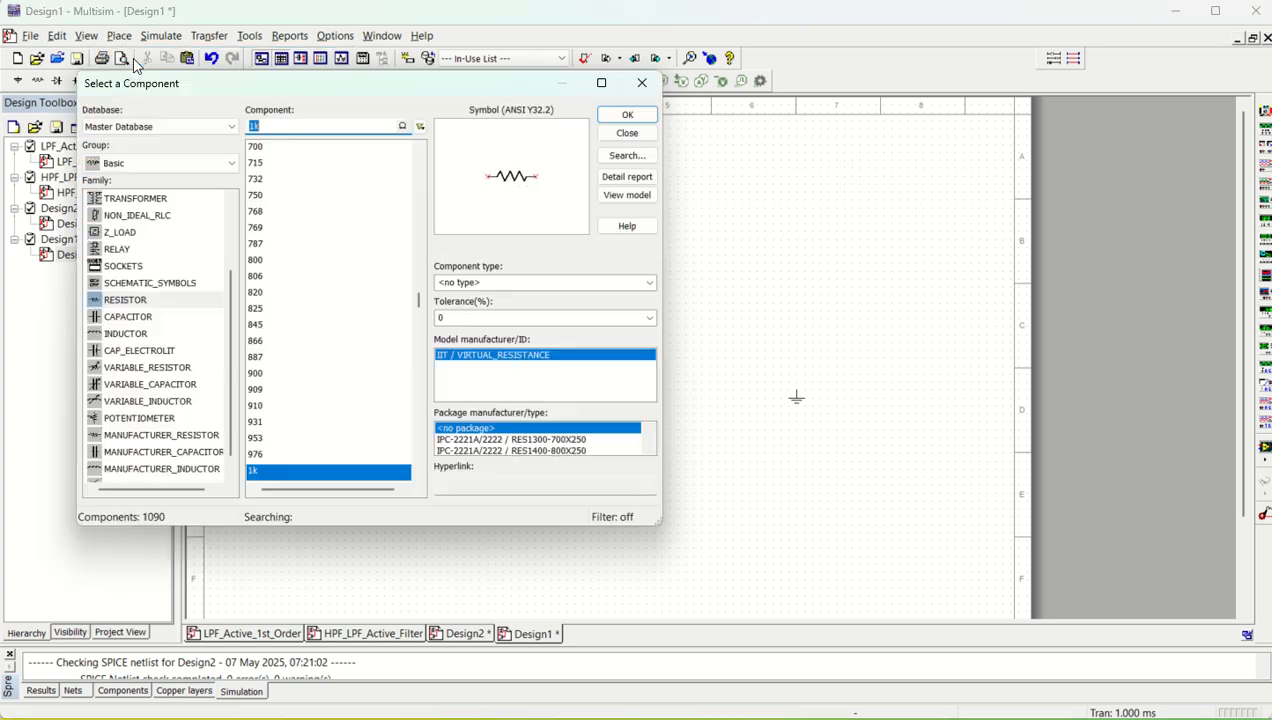
pyautogui.click(126, 320)
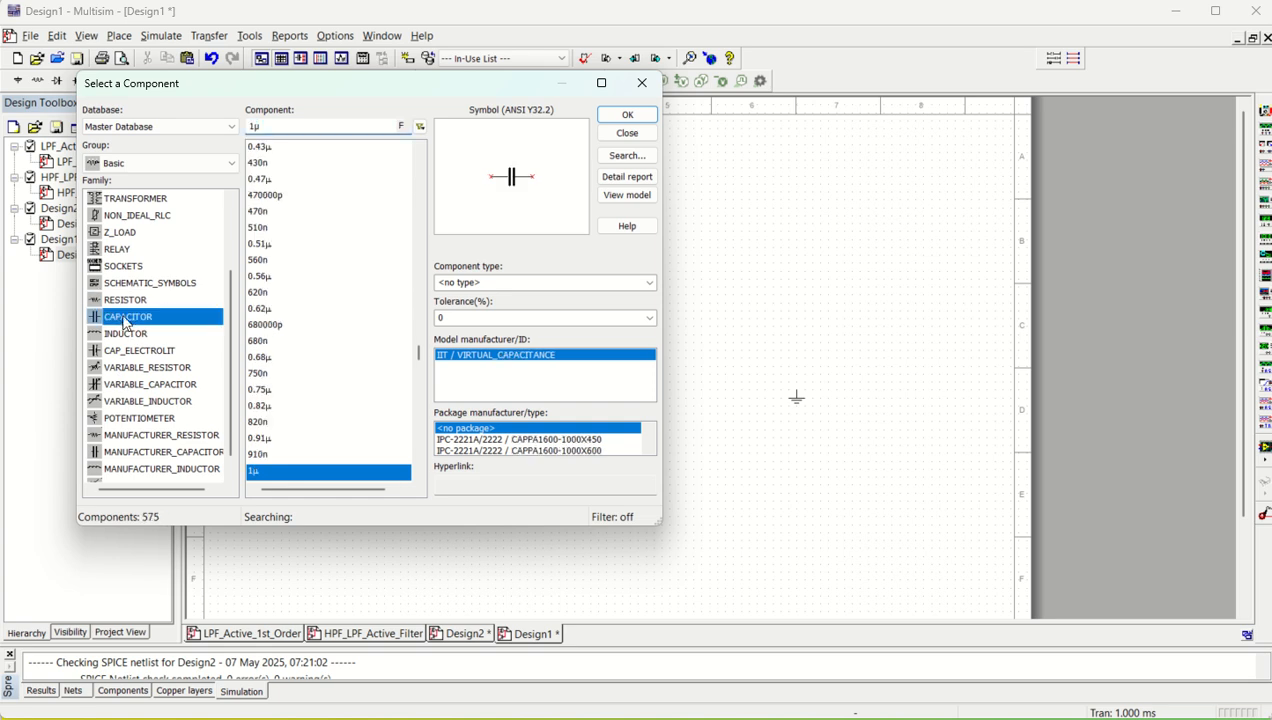
pyautogui.click(627, 114)
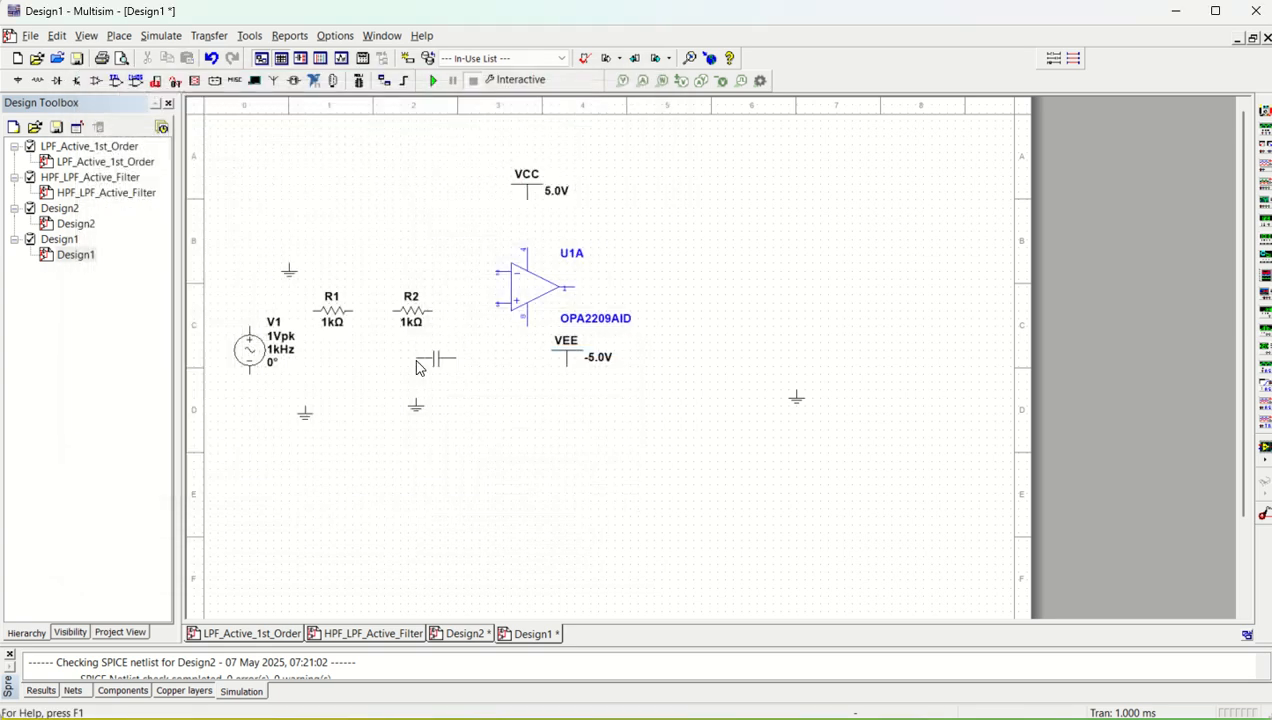
pyautogui.hotkey('ctrl', 'r')
pyautogui.click(370, 331)
pyautogui.click(627, 114)
pyautogui.click(455, 345)
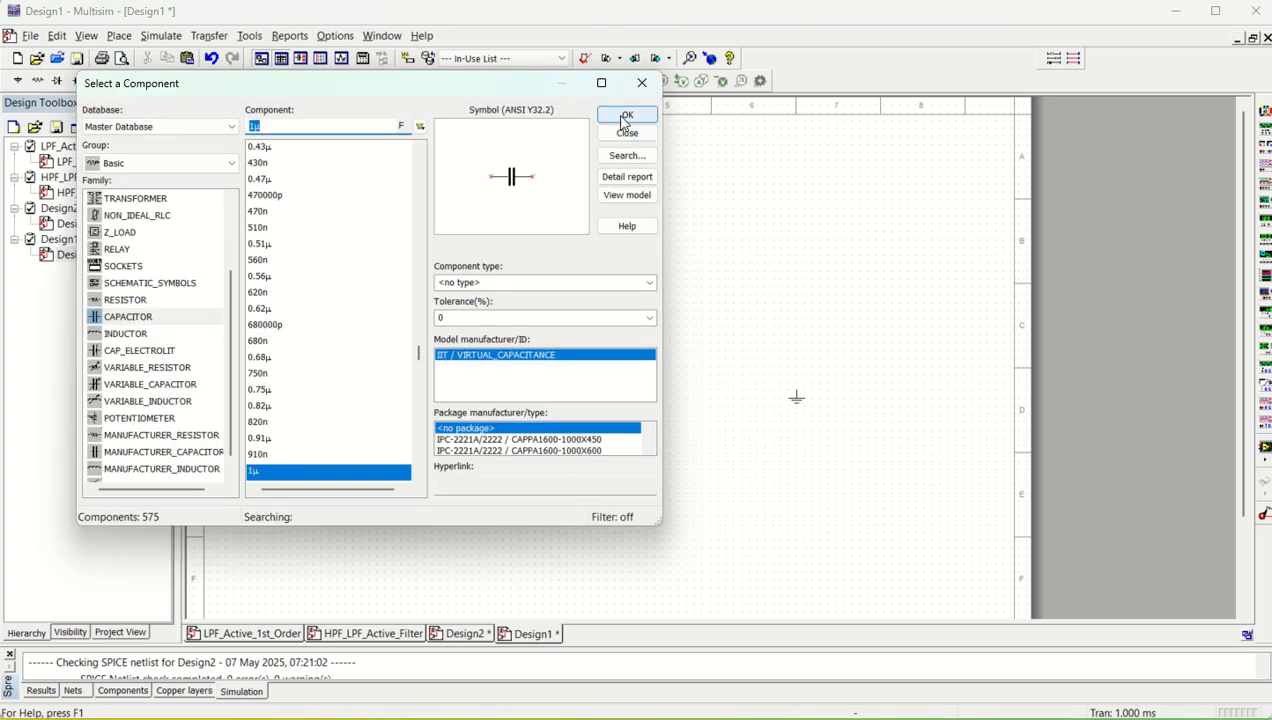
pyautogui.click(641, 84)
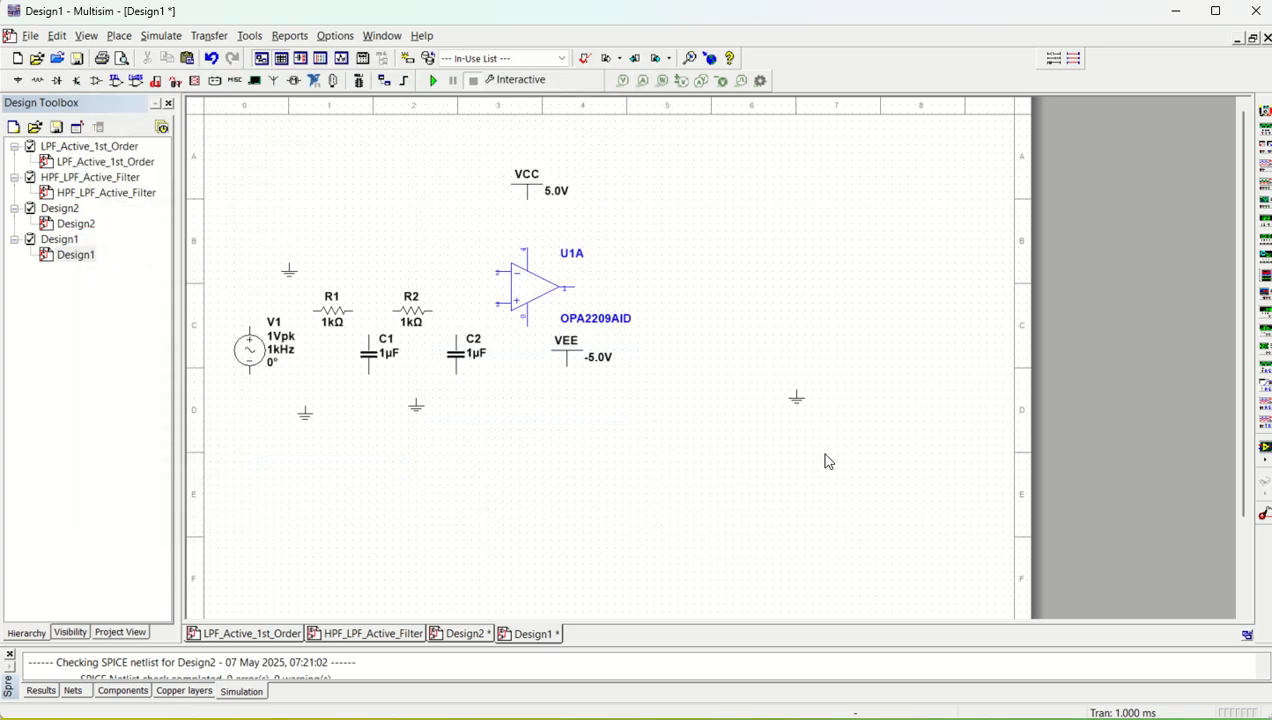
# Delete the unused ground symbol at the far right of the schematic
pyautogui.moveTo(748, 347); pyautogui.dragTo(849, 433)
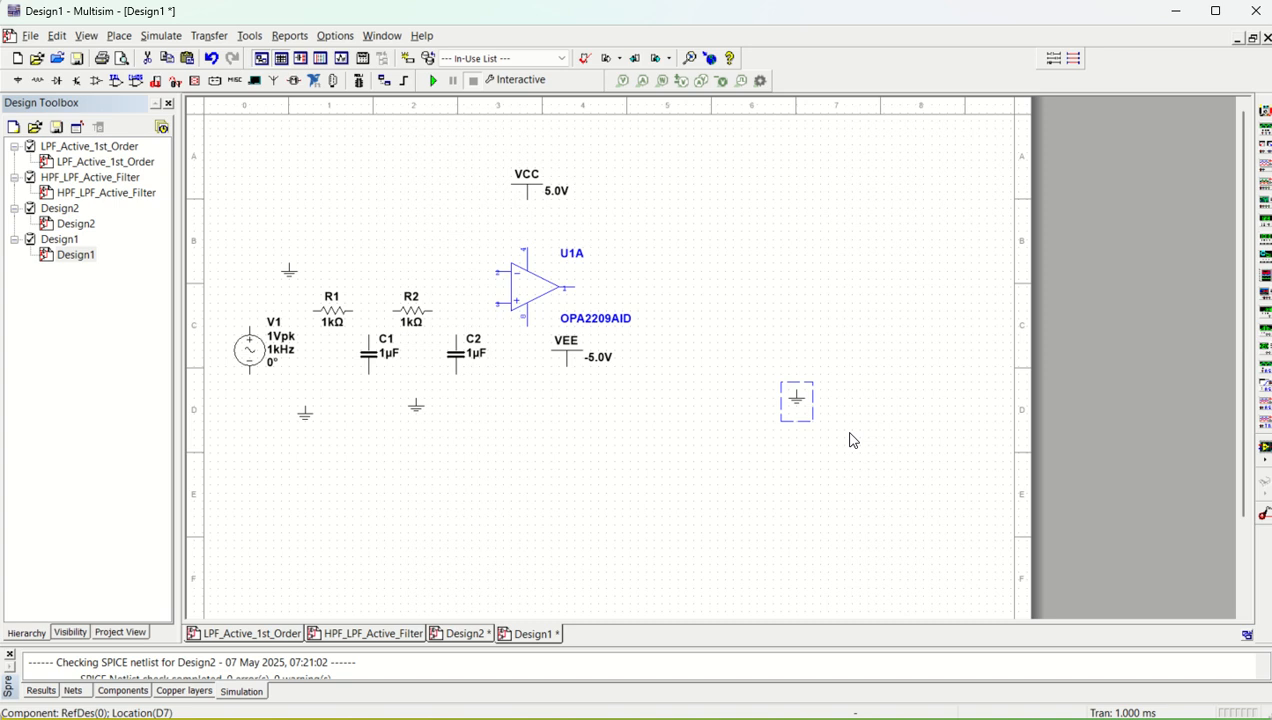
pyautogui.press('Delete')
# Place two more 1 kΩ resistors, one above and to the left of op-amp U1A and one just above R2
pyautogui.scroll(1, 355, 385)
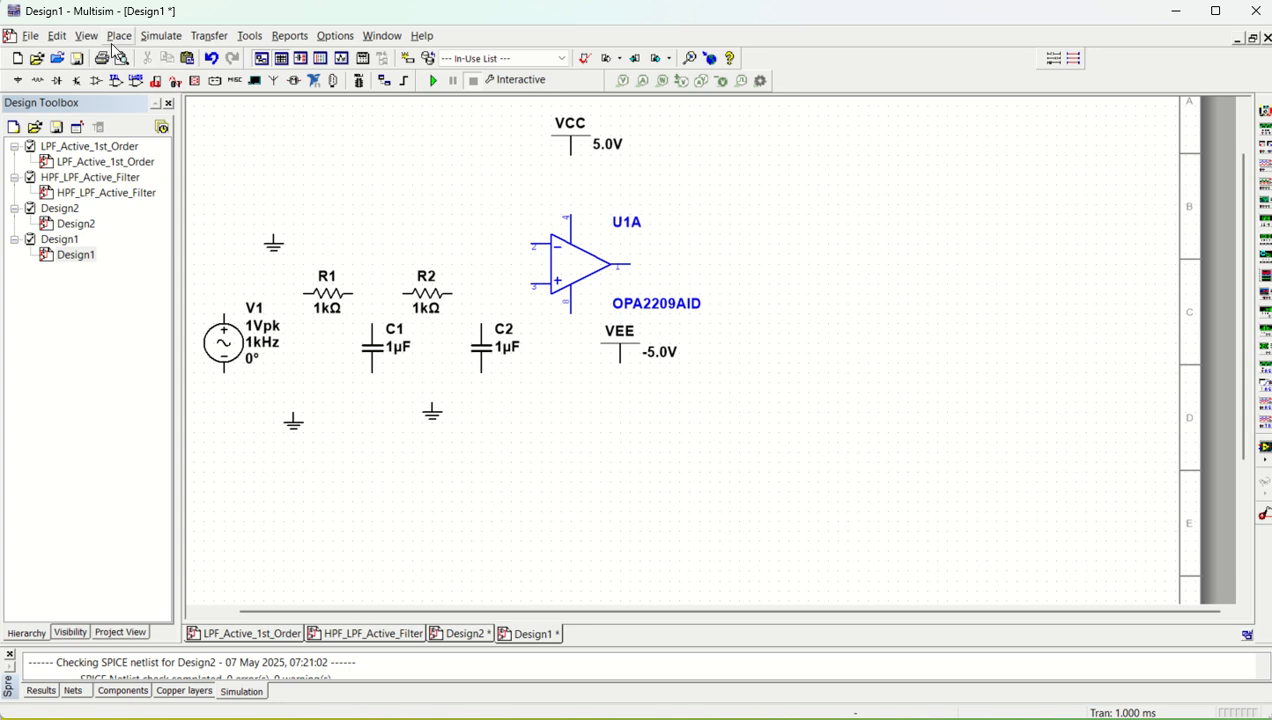
pyautogui.click(118, 37)
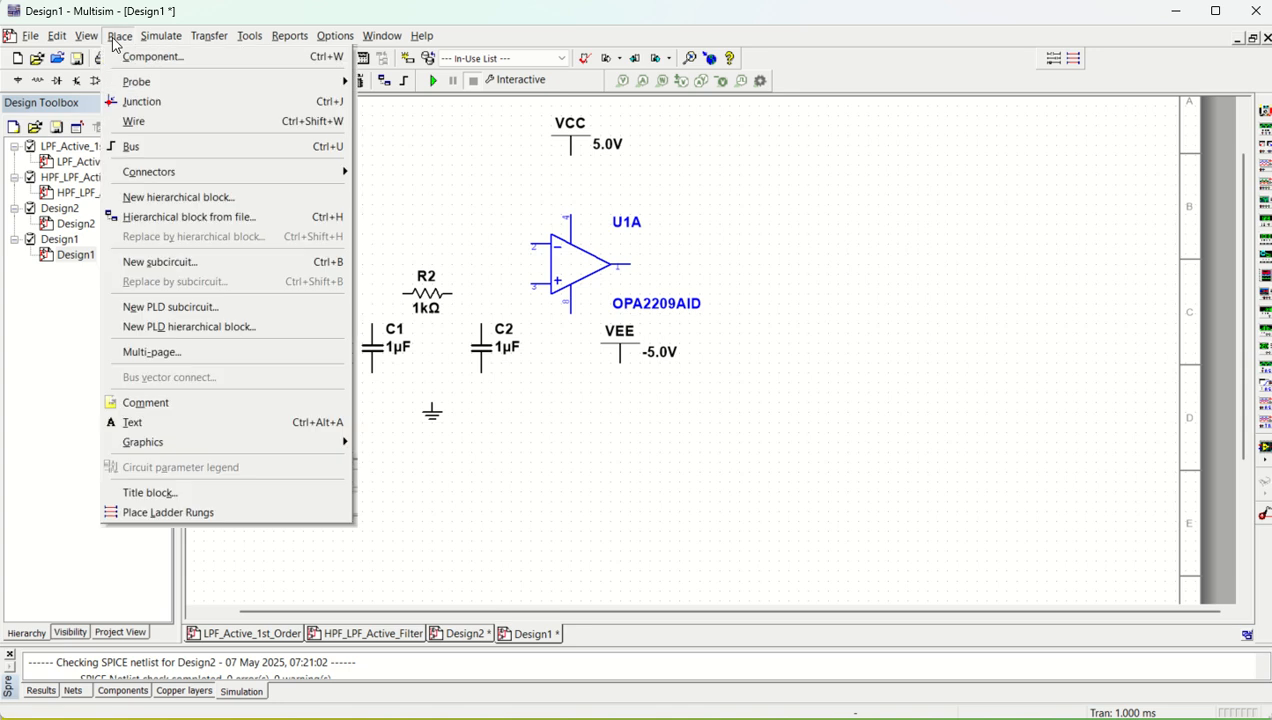
pyautogui.click(131, 57)
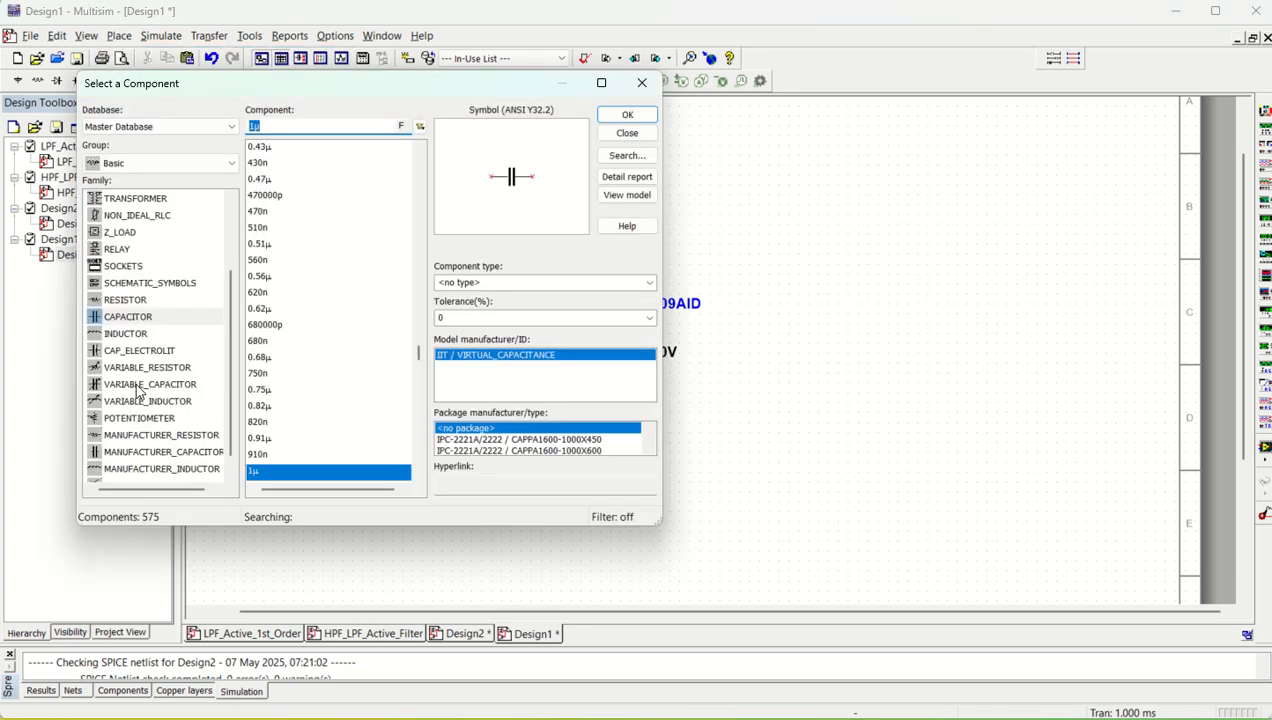
pyautogui.click(126, 333)
pyautogui.click(627, 114)
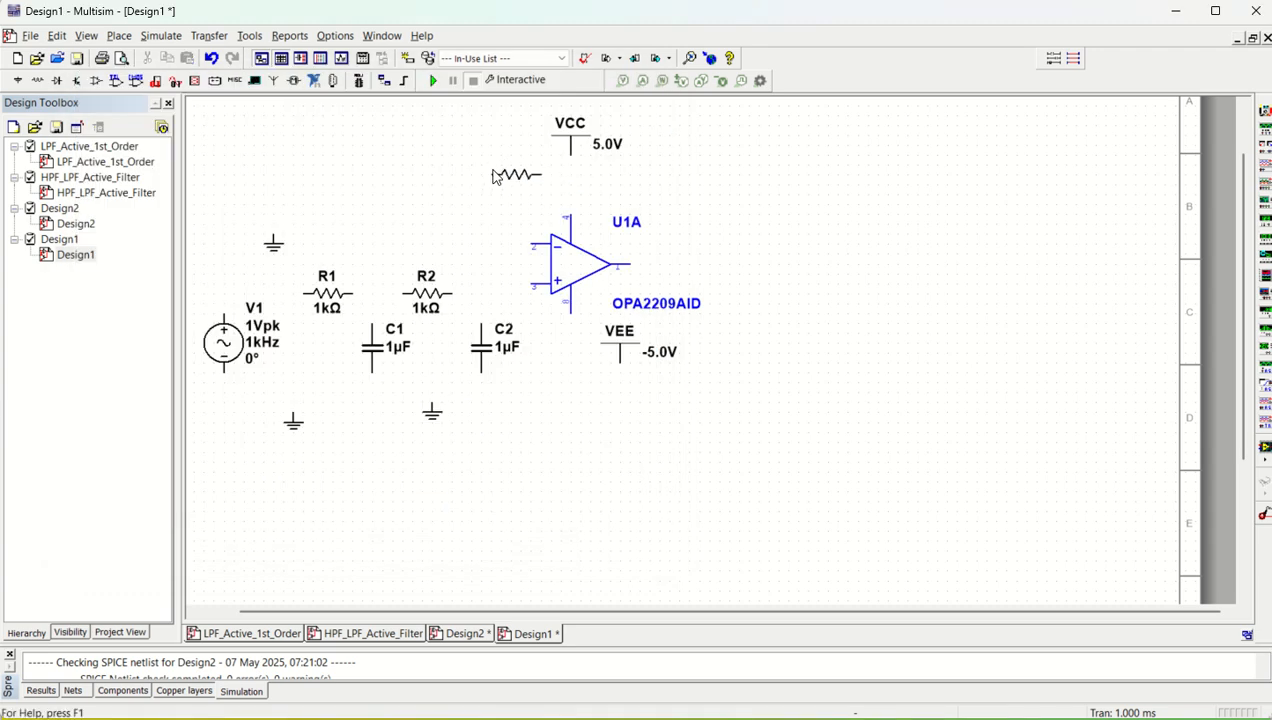
pyautogui.click(493, 177)
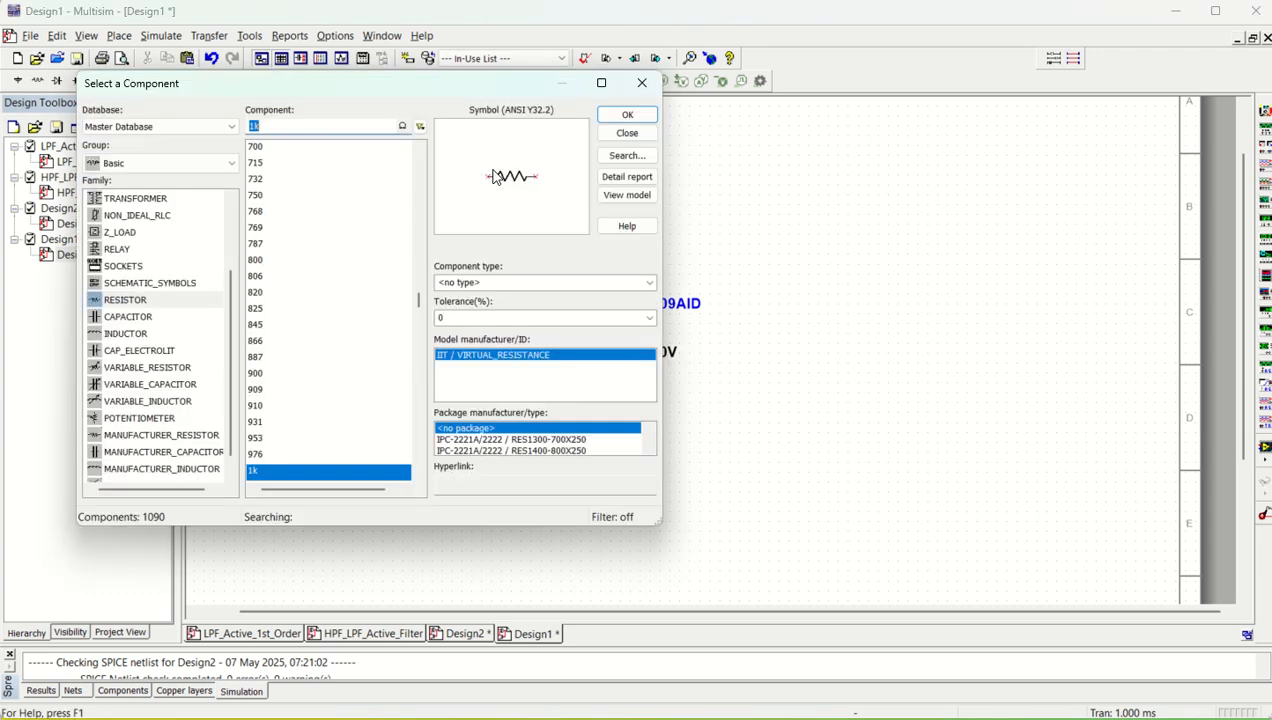
pyautogui.click(627, 114)
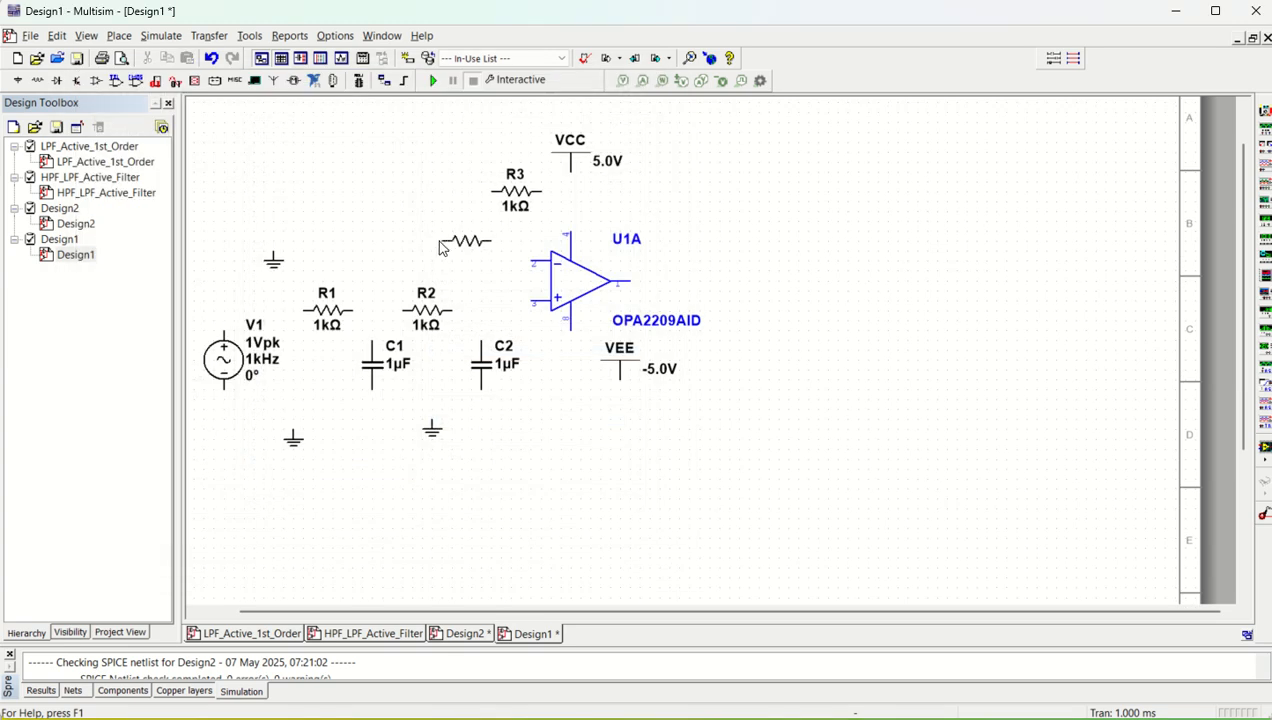
pyautogui.click(381, 263)
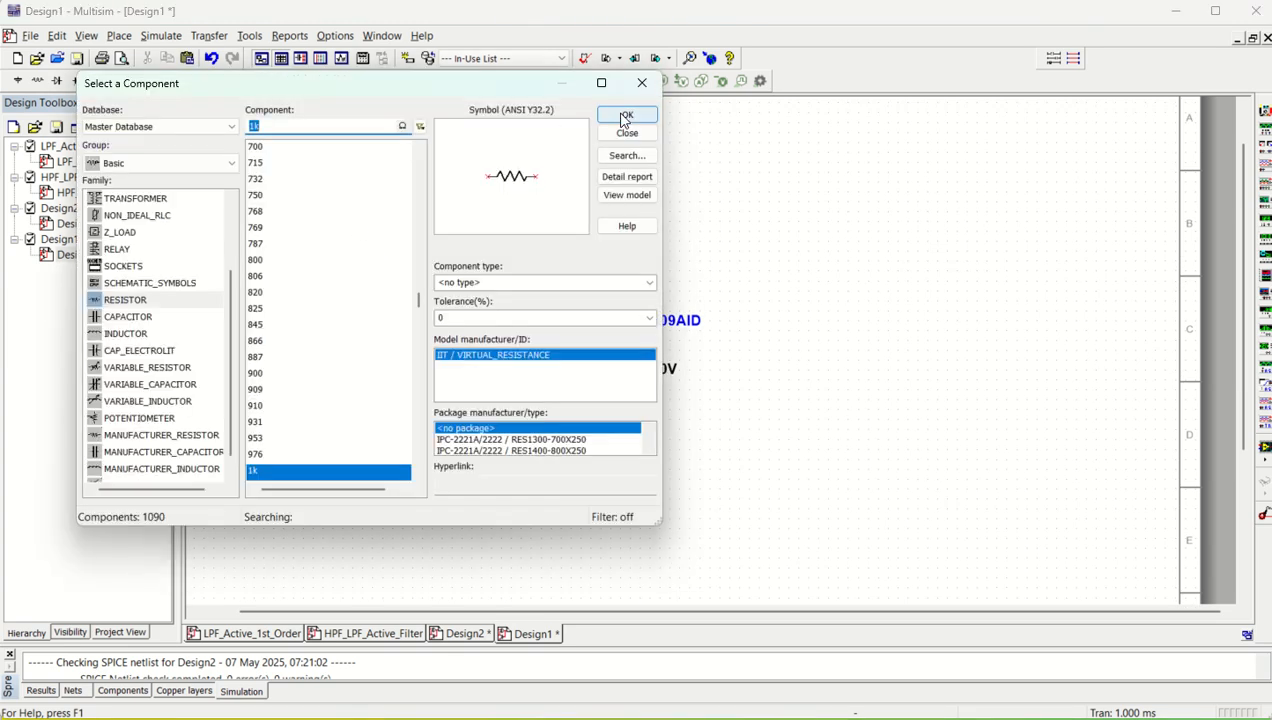
pyautogui.click(624, 116)
pyautogui.press('Escape')
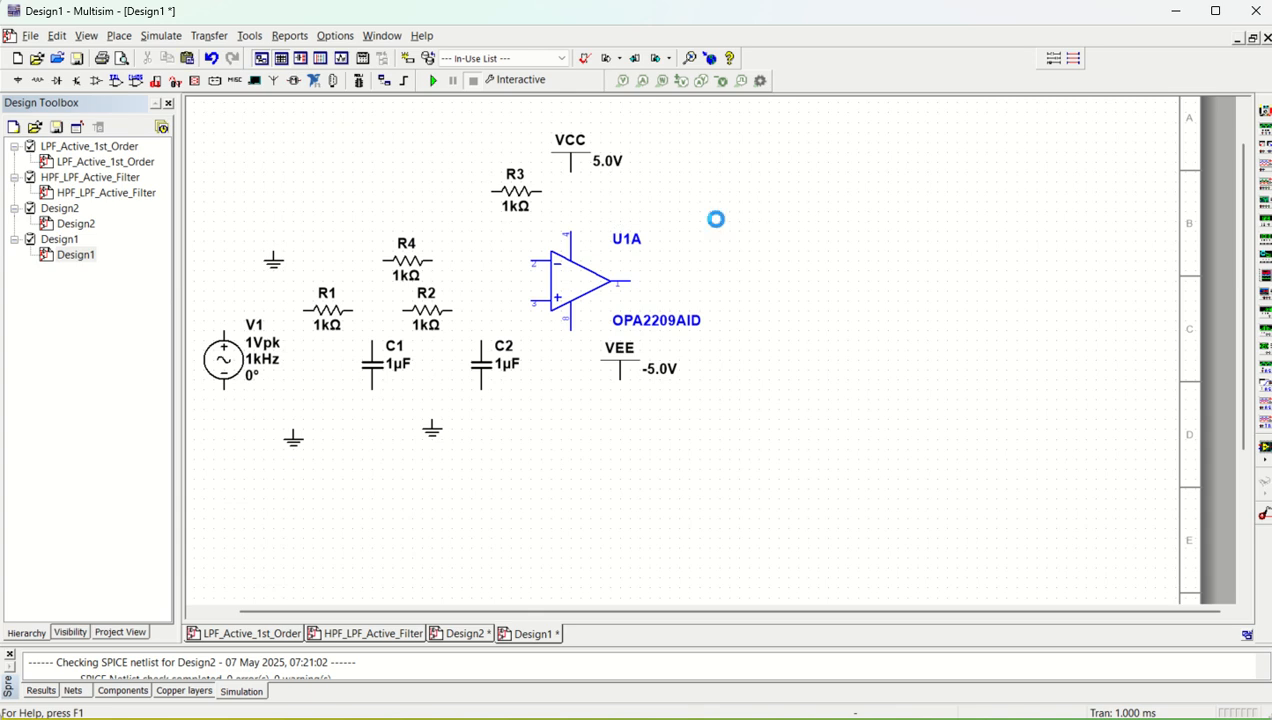
pyautogui.click(640, 80)
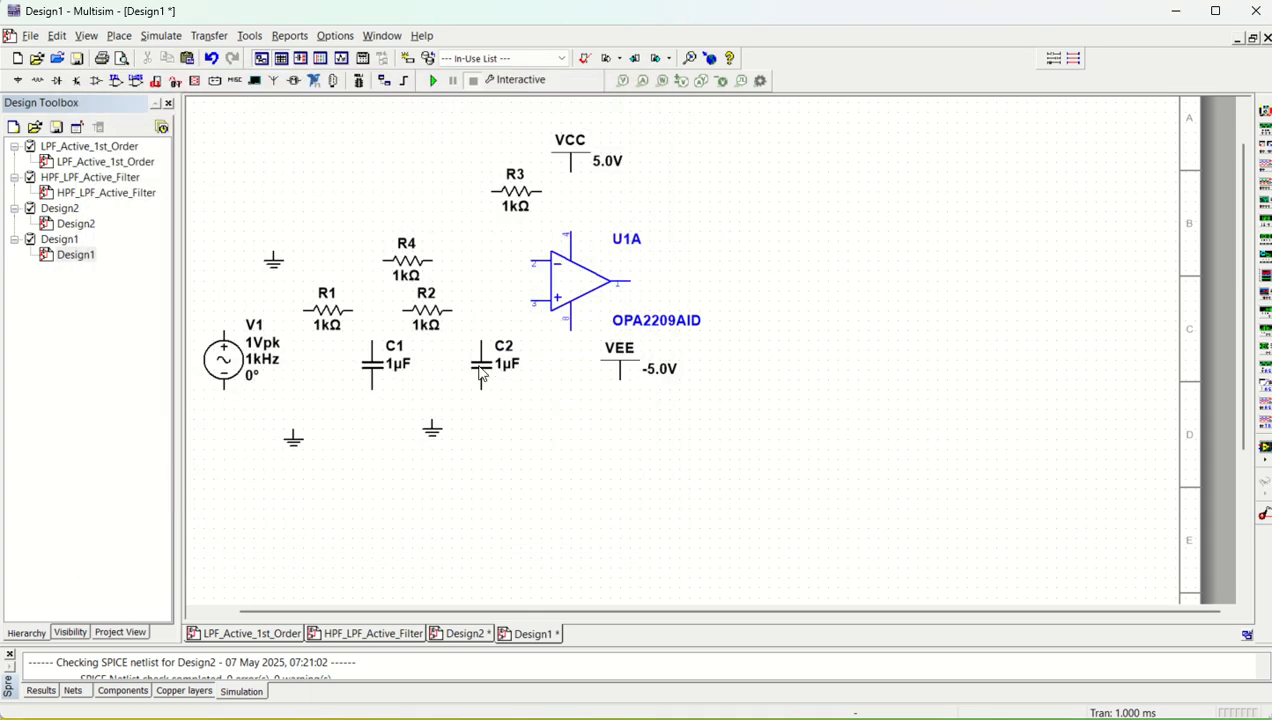
# Swap the supplies so VEE sits above op-amp U1A and VCC below it, and wire VCC to pin 8
pyautogui.scroll(1, 481, 373)
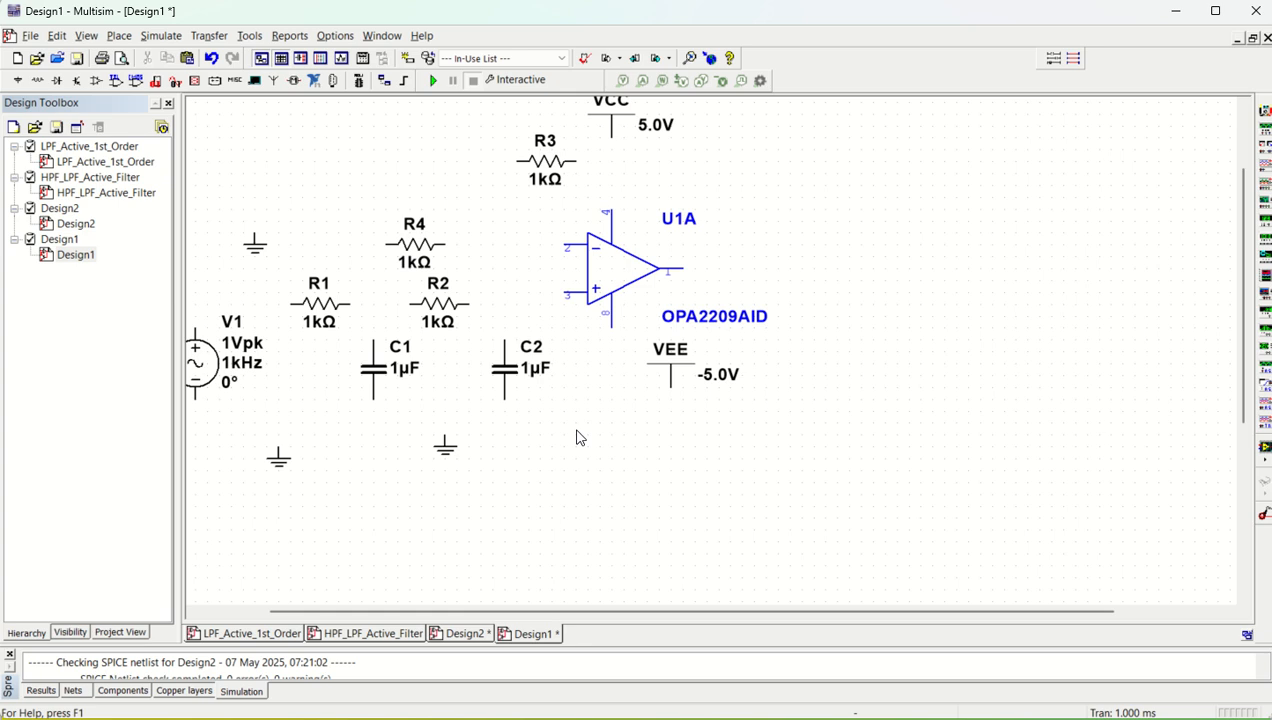
pyautogui.hscroll(-3, 580, 438)
pyautogui.scroll(1, 731, 201)
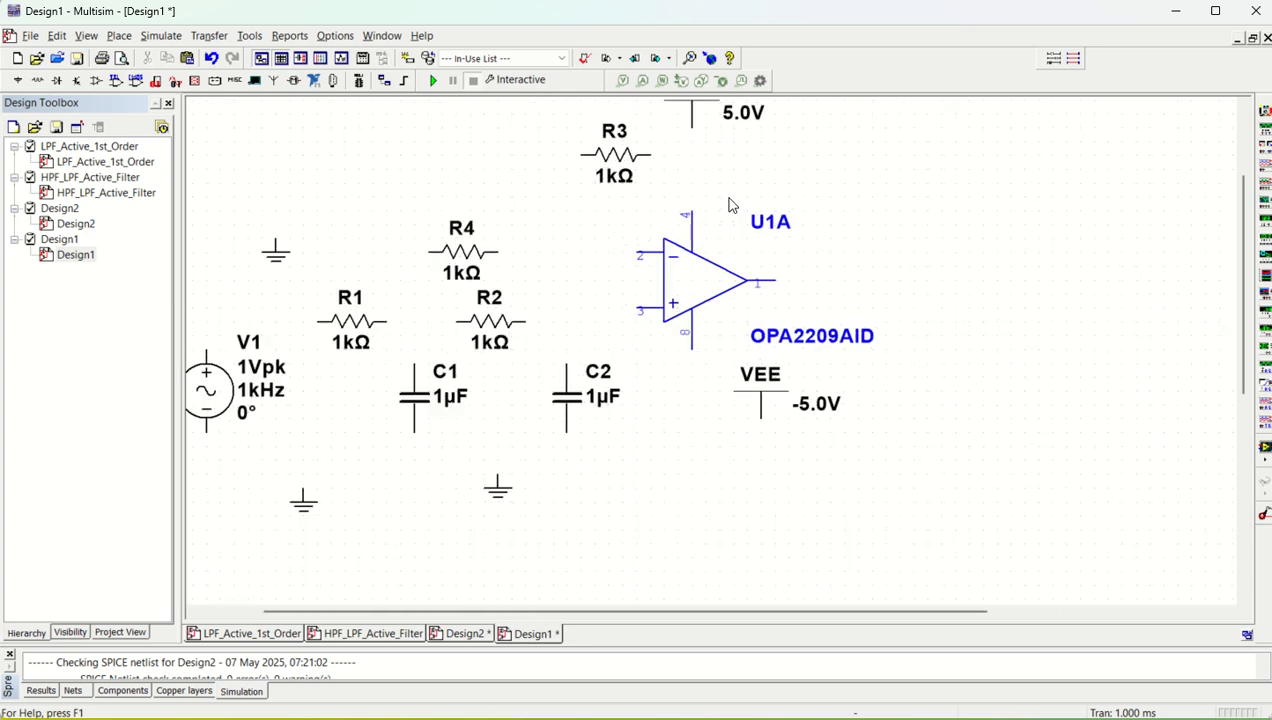
pyautogui.scroll(-1, 731, 204)
pyautogui.scroll(1, 817, 168)
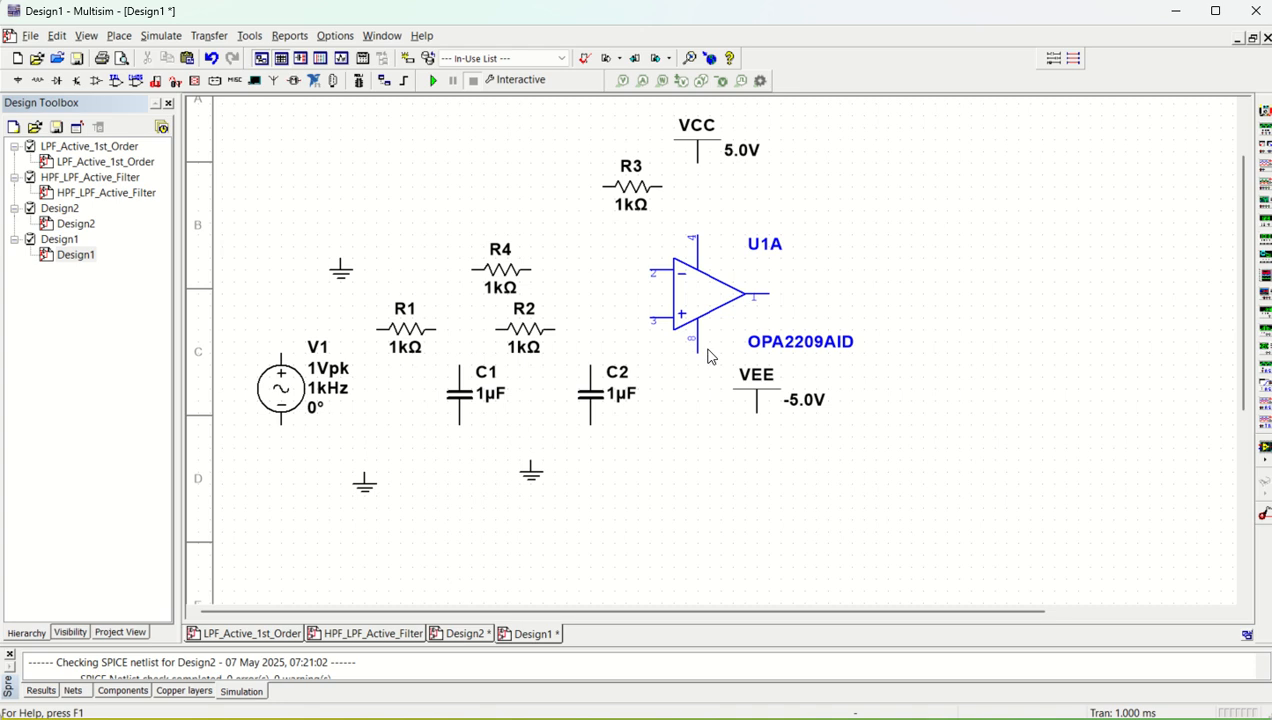
pyautogui.moveTo(759, 406); pyautogui.dragTo(767, 198)
pyautogui.click(703, 158)
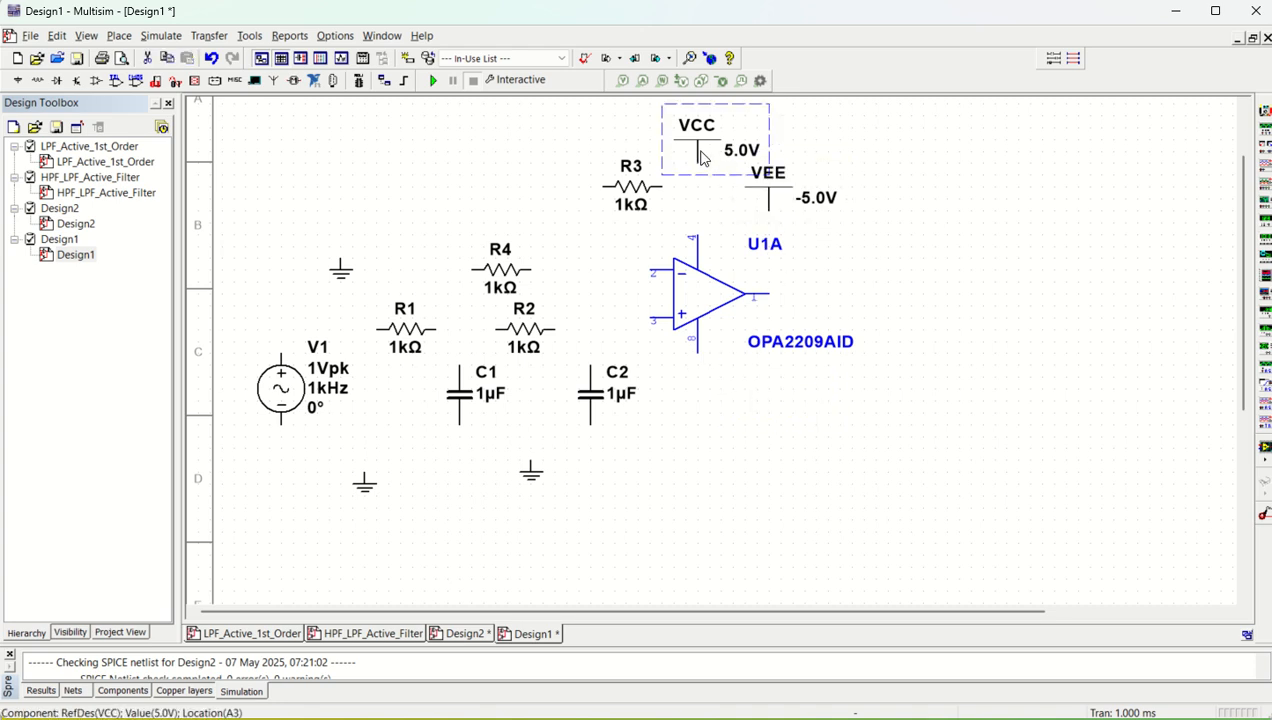
pyautogui.moveTo(703, 158); pyautogui.dragTo(771, 420)
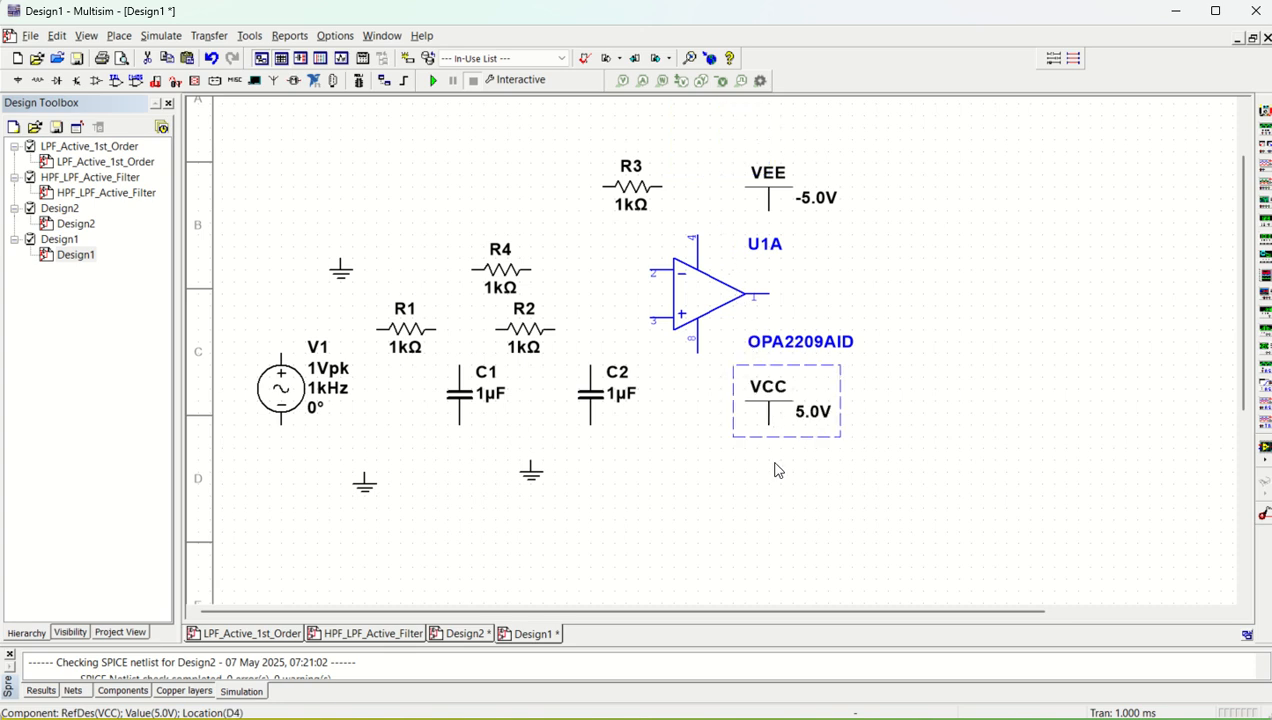
pyautogui.click(769, 424)
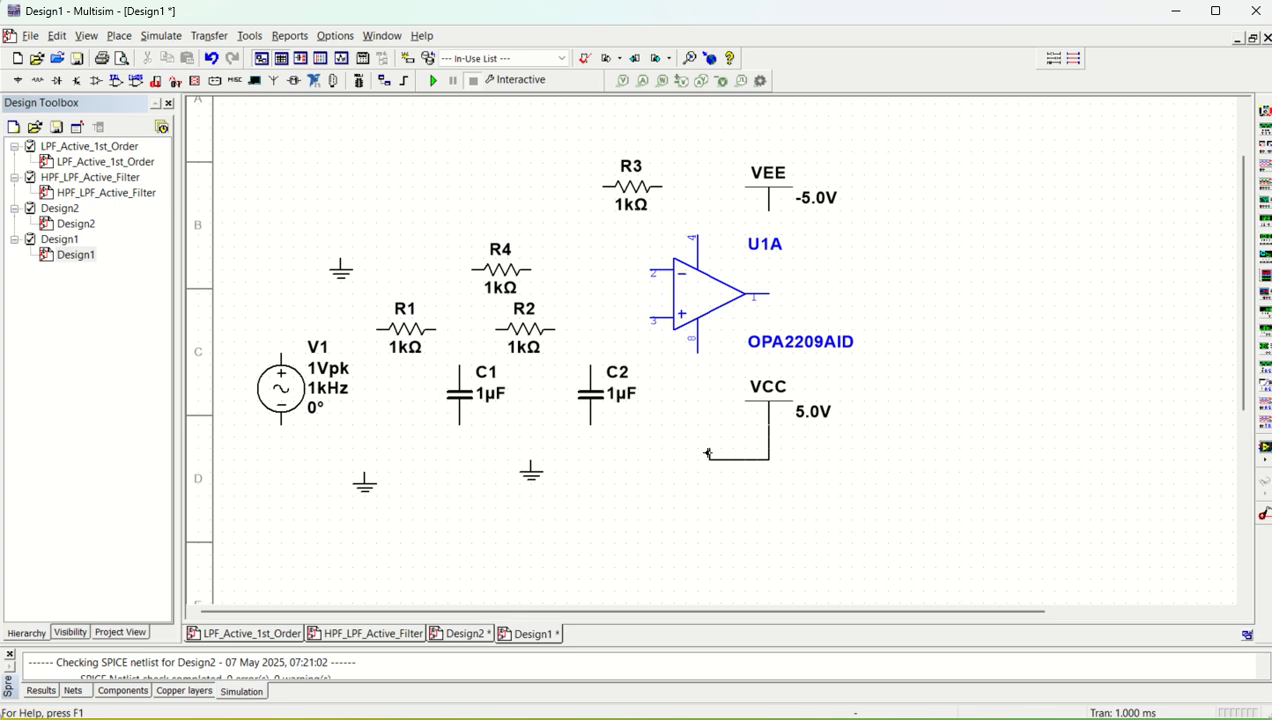
pyautogui.click(697, 350)
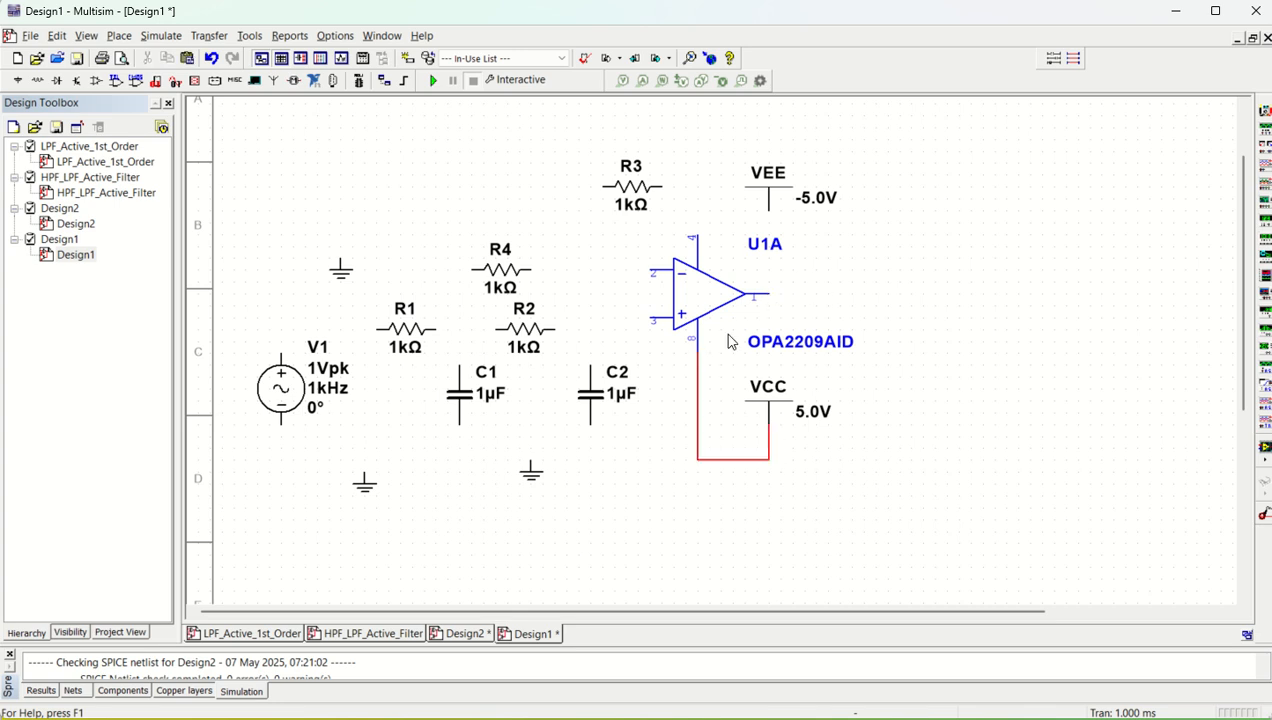
# Move the ground symbol between the capacitors directly below C2 and wire it to C2's lower terminal
pyautogui.click(532, 473)
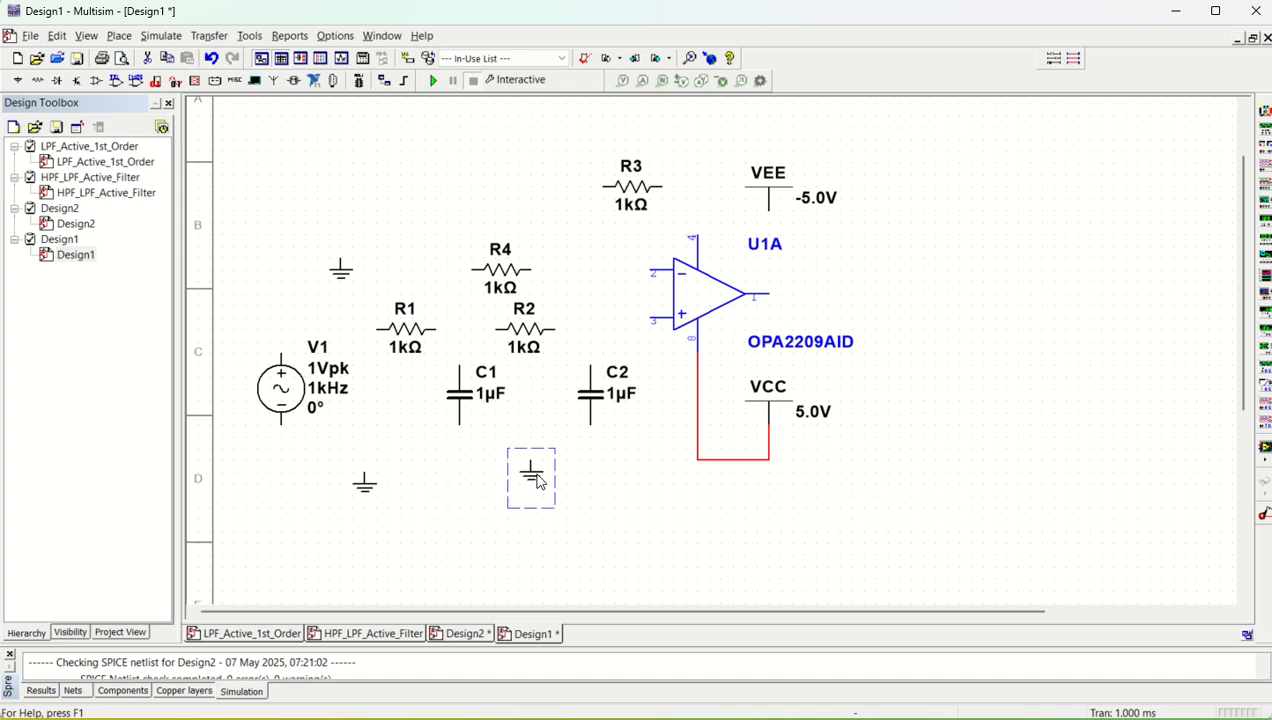
pyautogui.moveTo(593, 472); pyautogui.dragTo(592, 455)
pyautogui.click(590, 449)
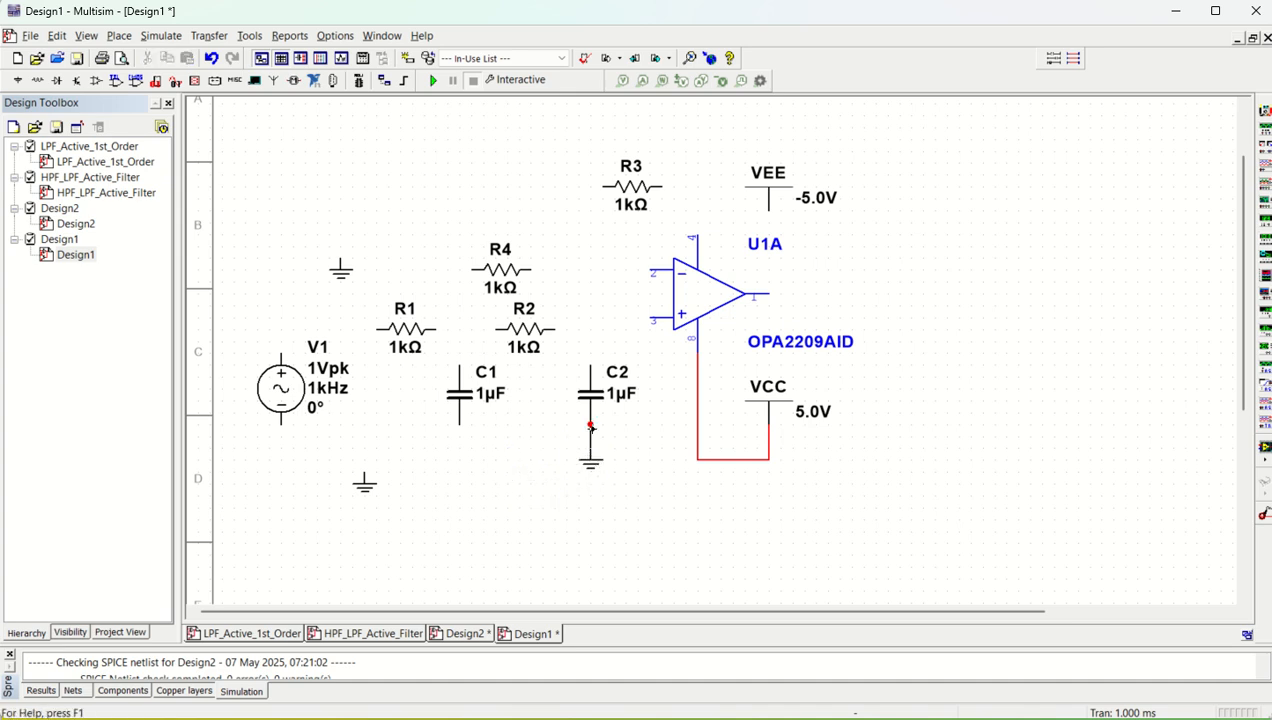
pyautogui.click(590, 425)
# Raise R2 level with the op-amp's non-inverting input and wire its right end and C2's upper terminal to pin 3
pyautogui.moveTo(525, 340); pyautogui.dragTo(525, 328)
pyautogui.click(588, 316)
pyautogui.click(554, 317)
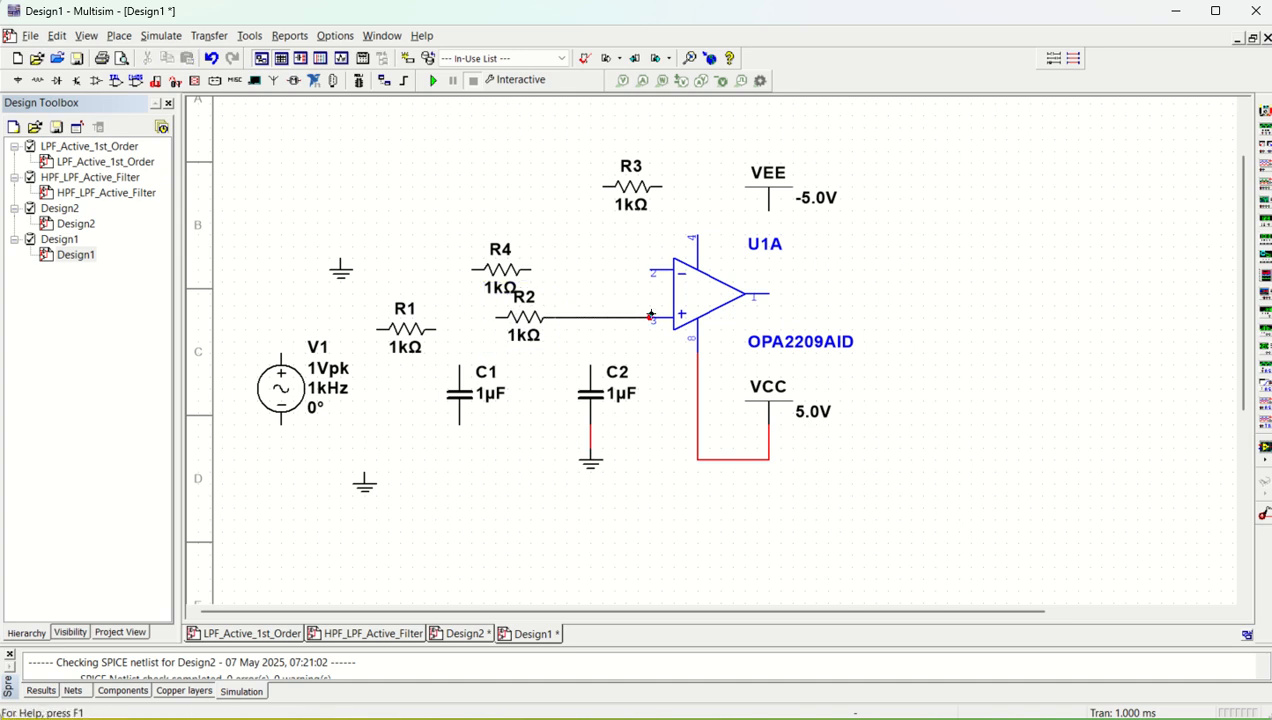
pyautogui.click(670, 317)
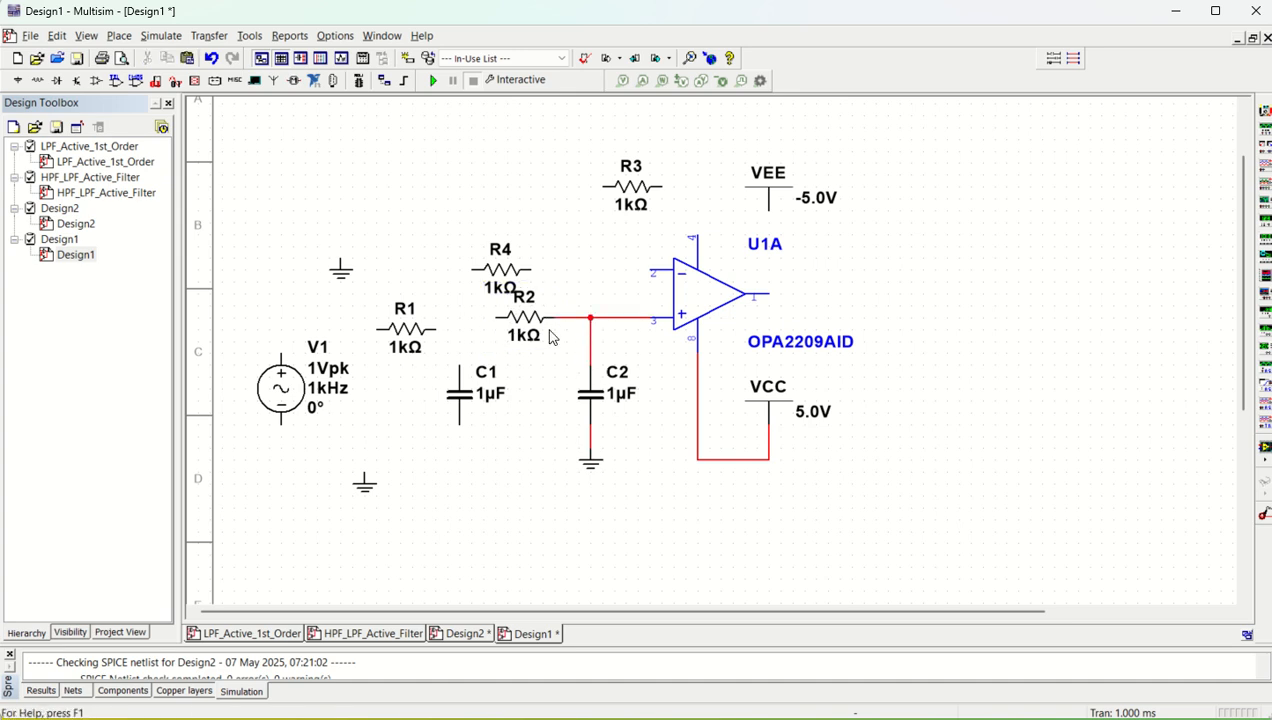
# Align R1 with R2, wire the two resistors together, and connect C1's upper terminal to the node between them
pyautogui.moveTo(420, 345); pyautogui.dragTo(420, 333)
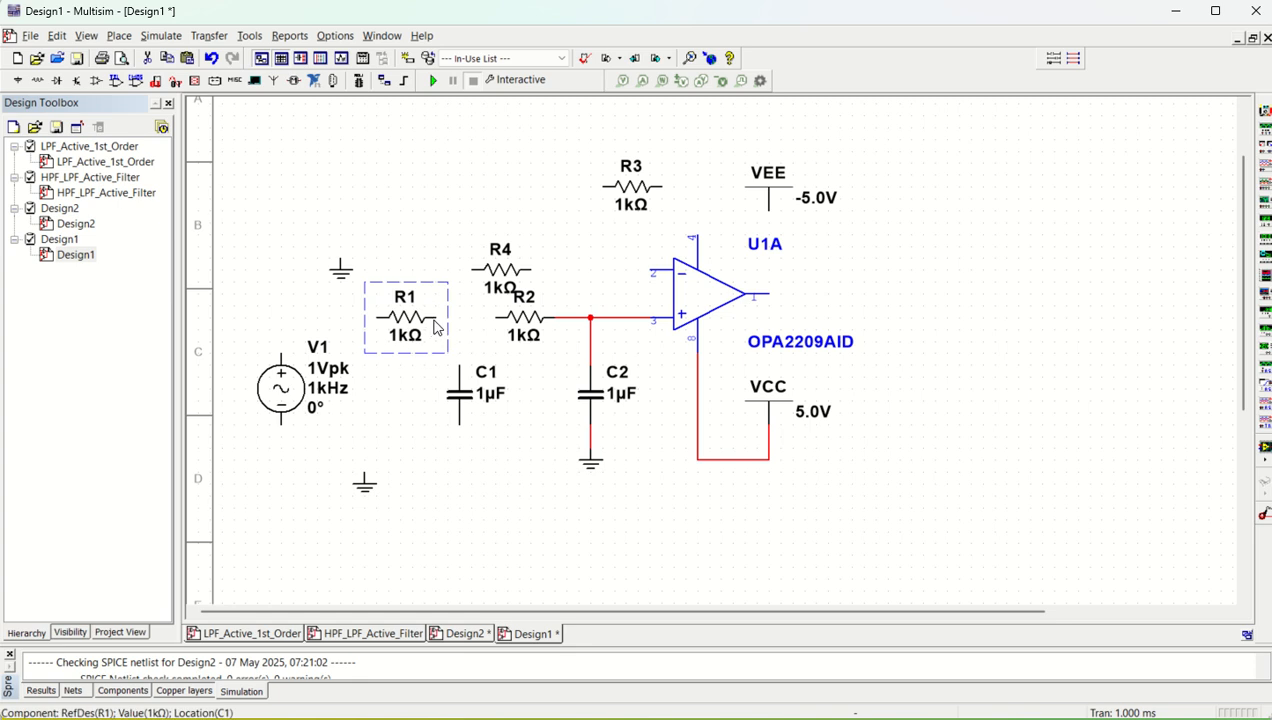
pyautogui.click(437, 318)
pyautogui.click(497, 317)
pyautogui.click(459, 364)
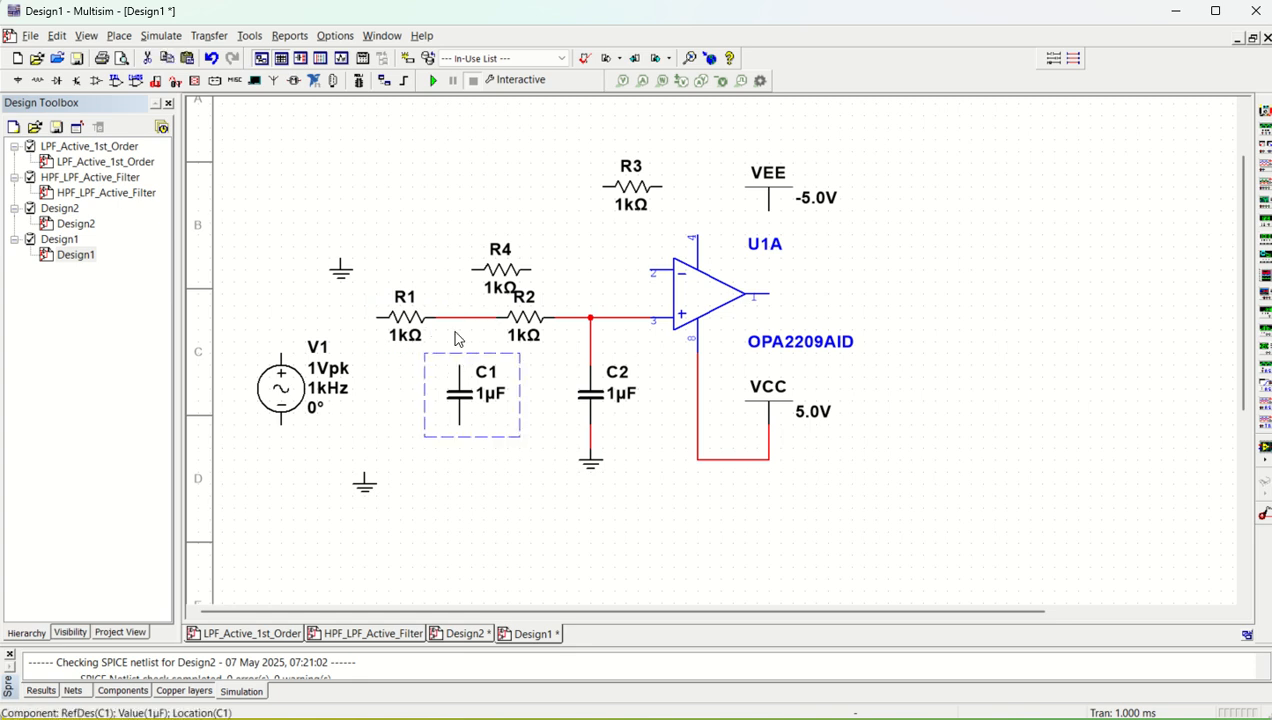
pyautogui.click(460, 346)
pyautogui.click(458, 324)
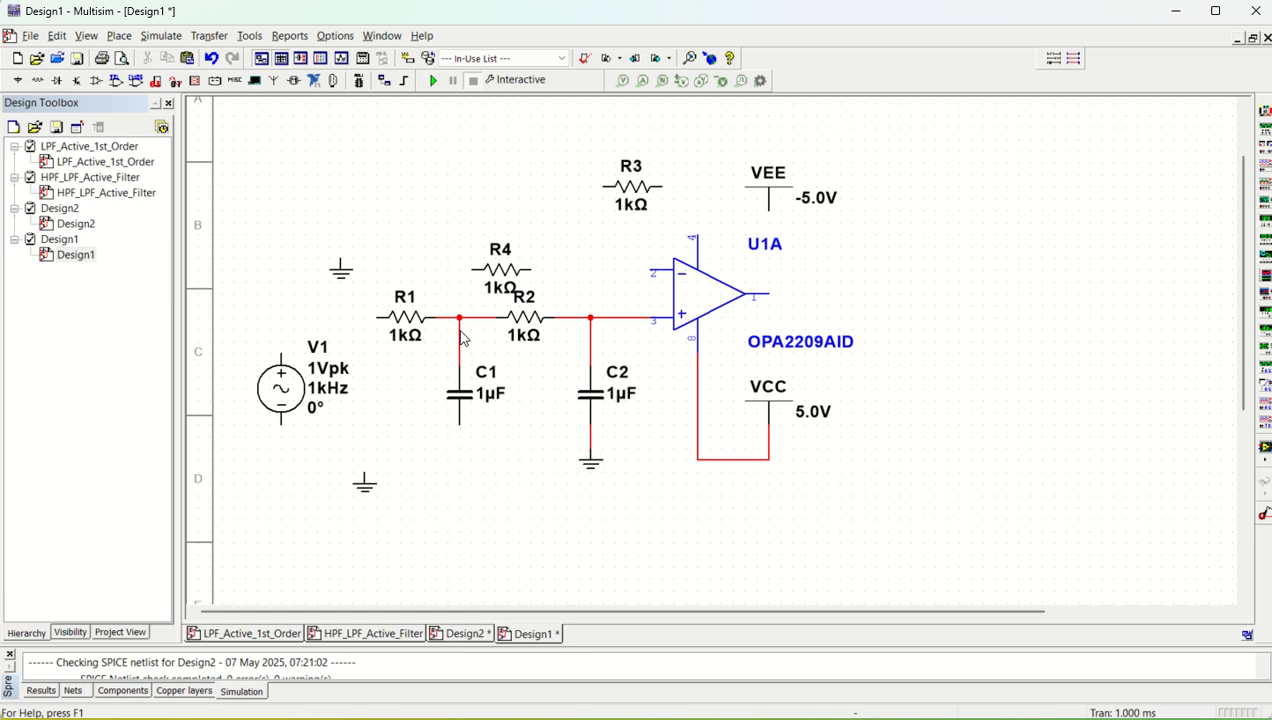
# Wire C1's lower terminal to the op-amp output, routing the wire beneath the circuit and up its right side
pyautogui.click(459, 424)
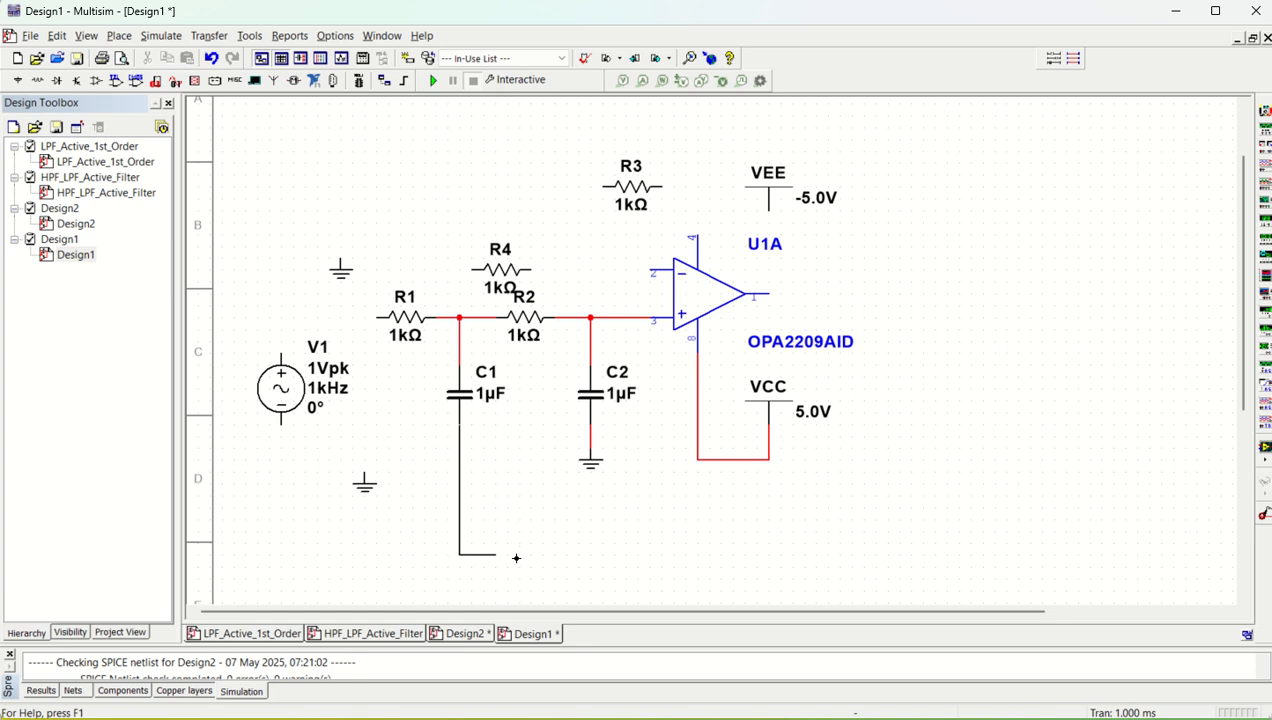
pyautogui.click(924, 505)
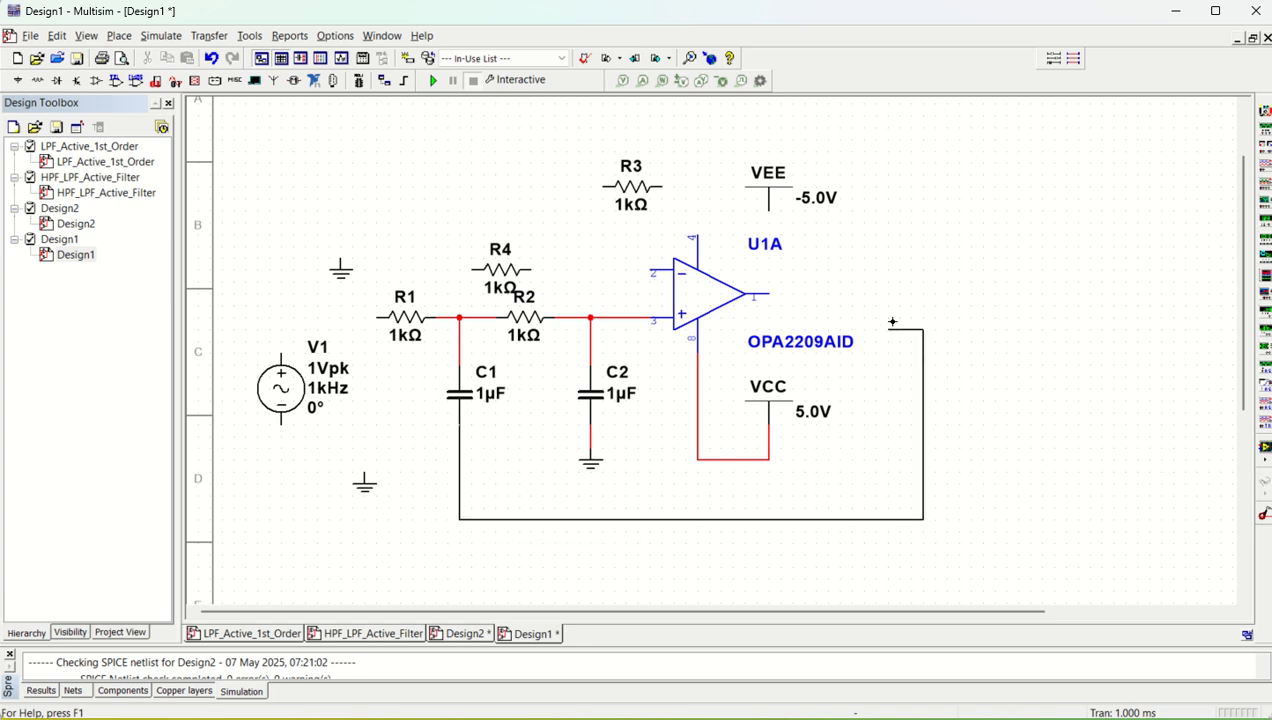
pyautogui.click(769, 296)
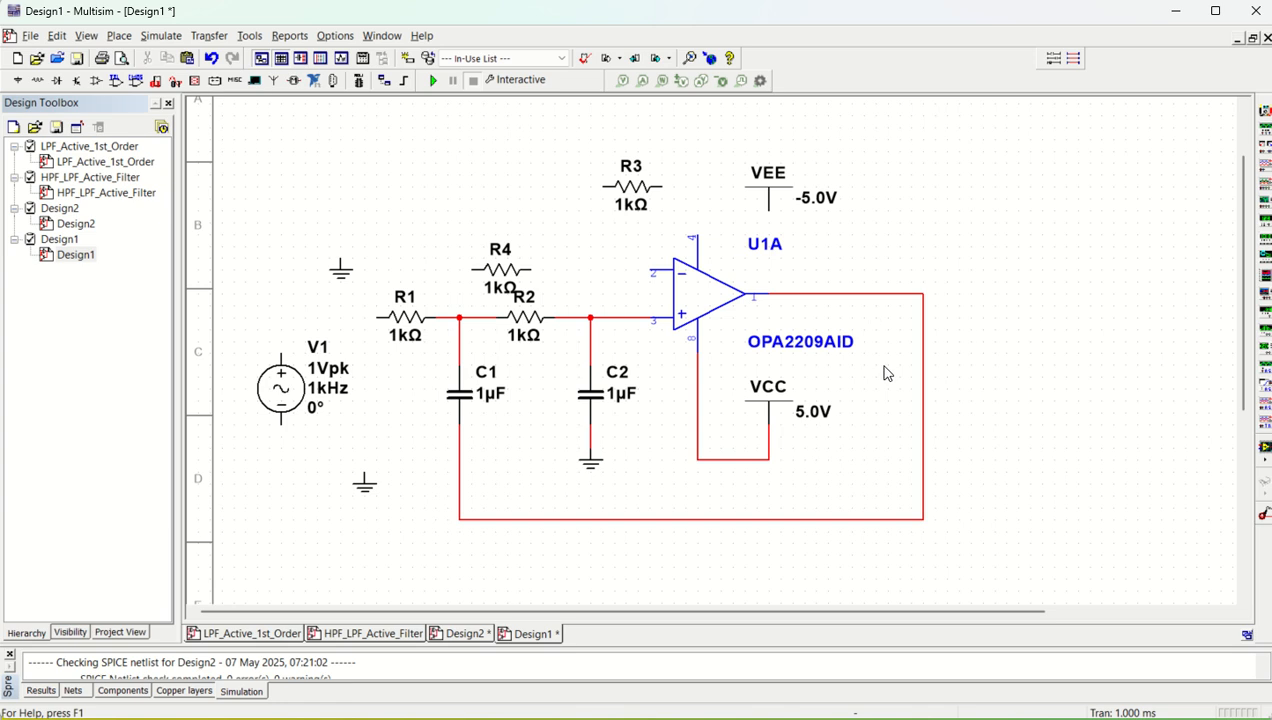
# Move VEE directly above op-amp pin 4 and wire it to that pin
pyautogui.click(768, 200)
pyautogui.moveTo(768, 200); pyautogui.dragTo(699, 158)
pyautogui.click(698, 163)
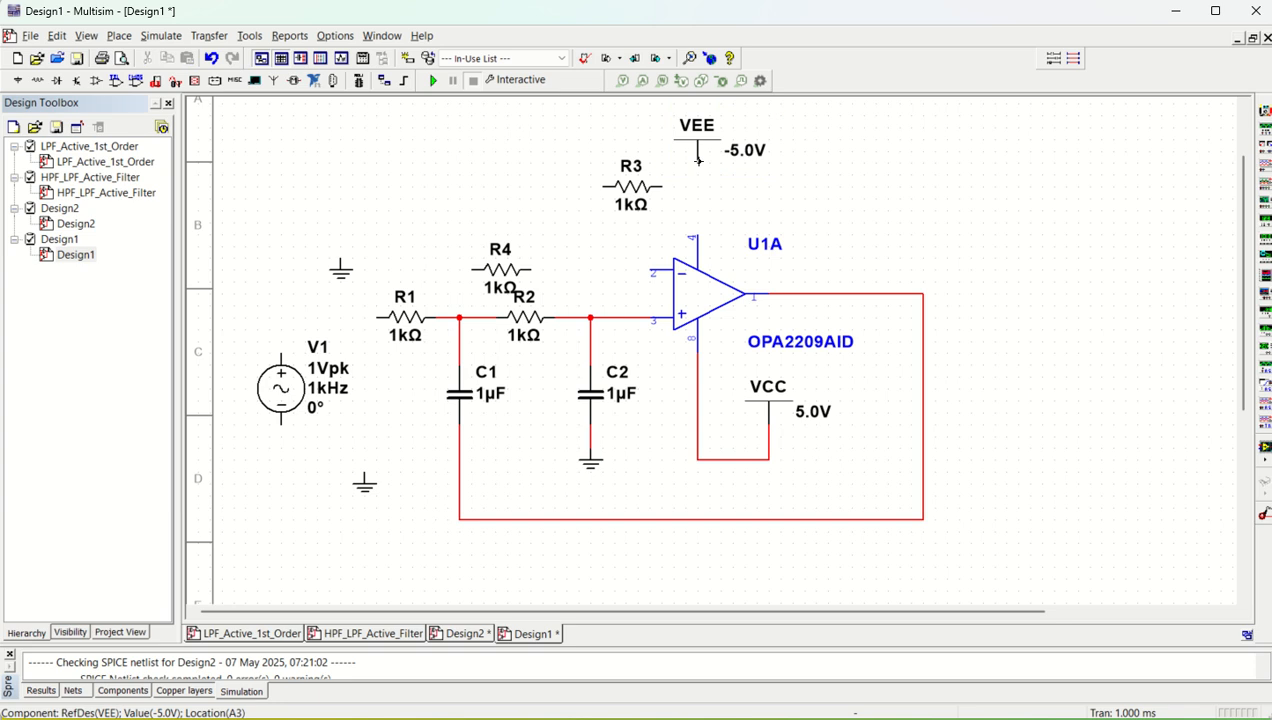
pyautogui.click(698, 236)
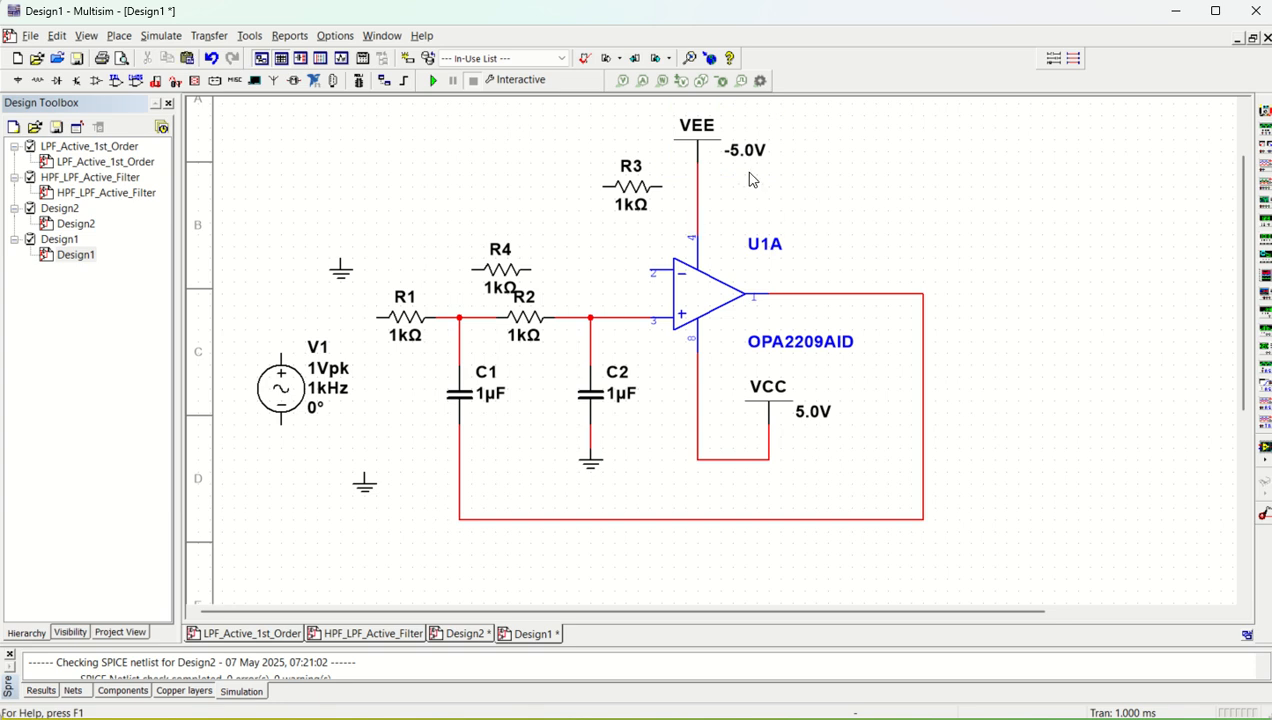
# Rearrange R3 above a lowered VEE symbol and wire R3's right end to the op-amp output node
pyautogui.moveTo(699, 158); pyautogui.dragTo(619, 164)
pyautogui.click(860, 212)
pyautogui.click(588, 248)
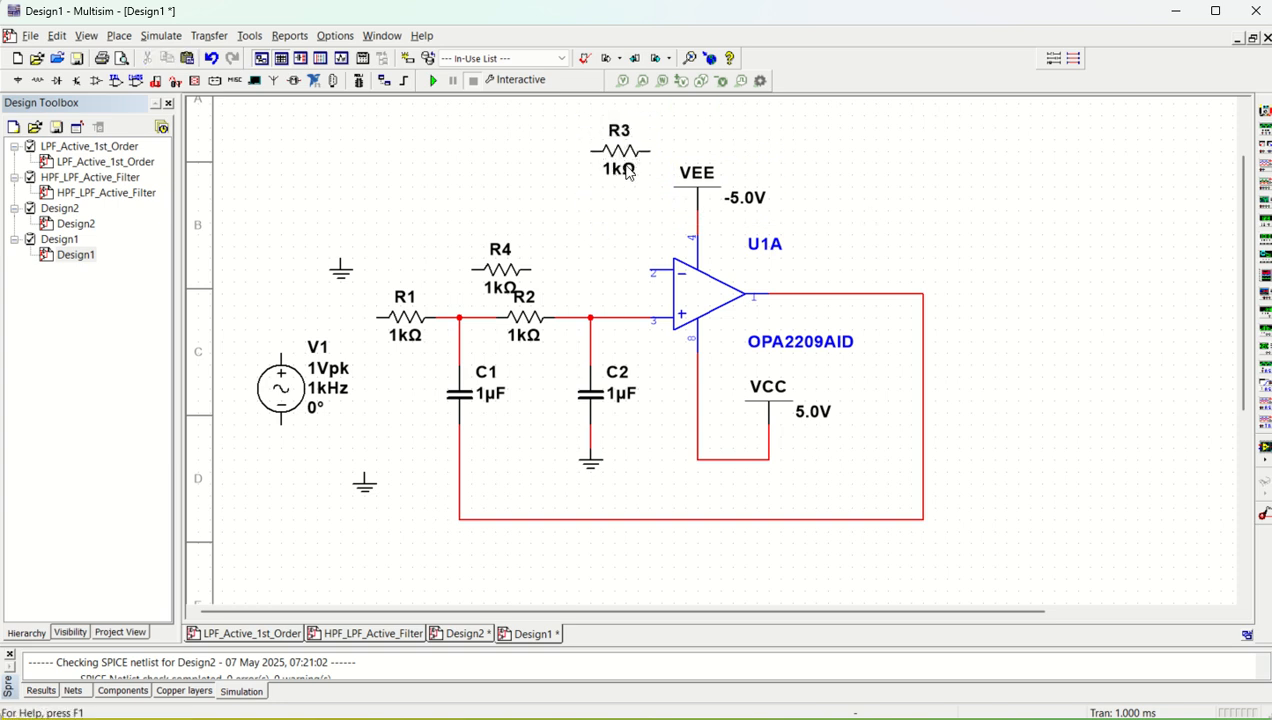
pyautogui.click(649, 151)
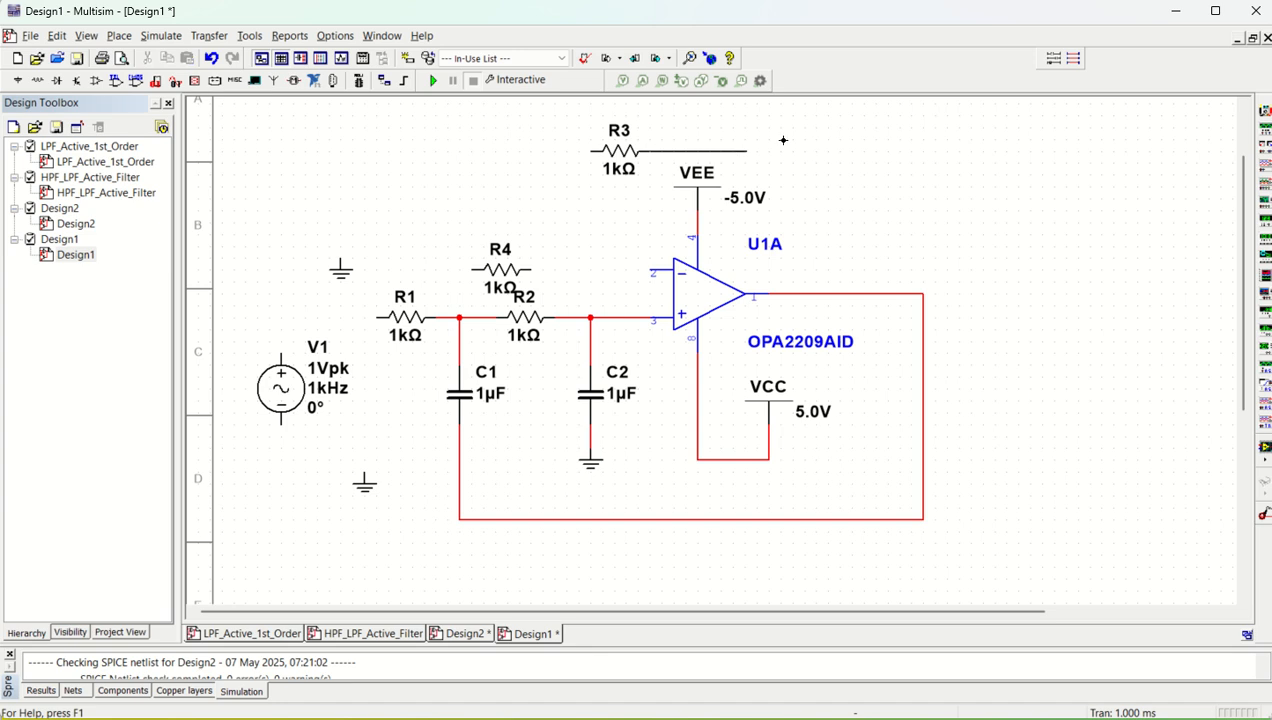
pyautogui.click(920, 296)
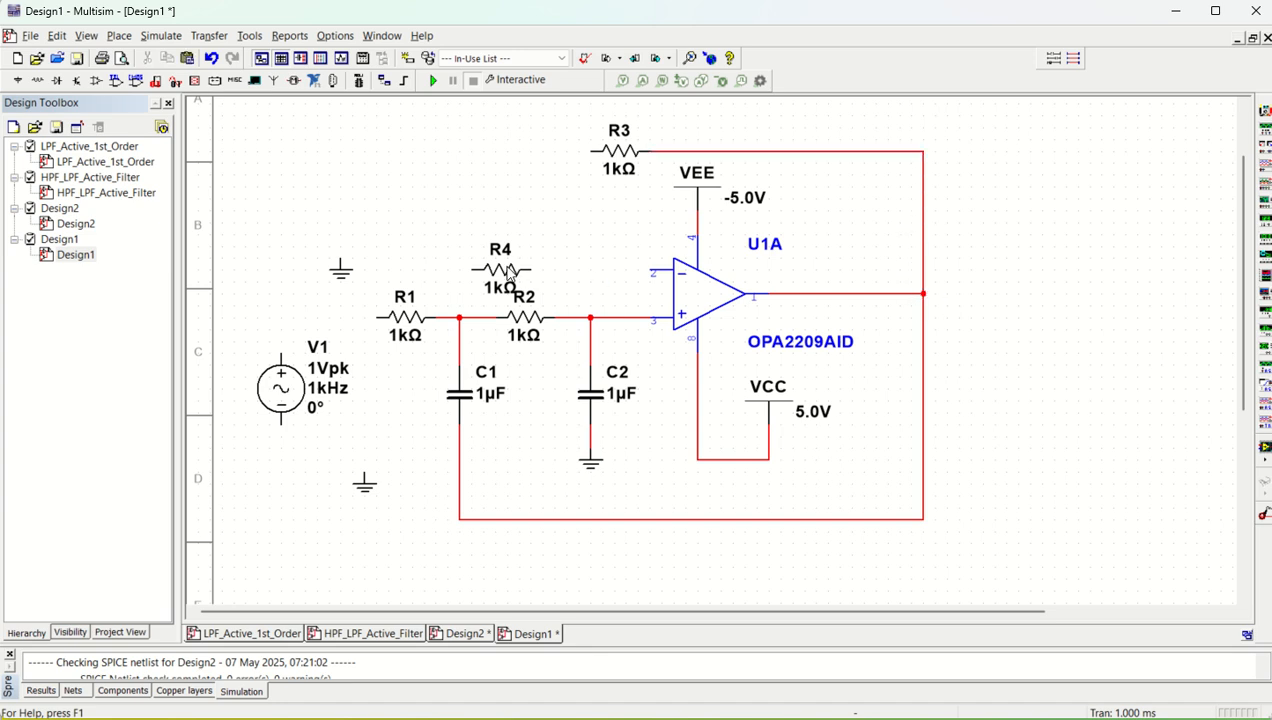
# Wire R4's right end to the inverting input, and move R4 up in line with R3 so the two join
pyautogui.click(648, 269)
pyautogui.click(463, 277)
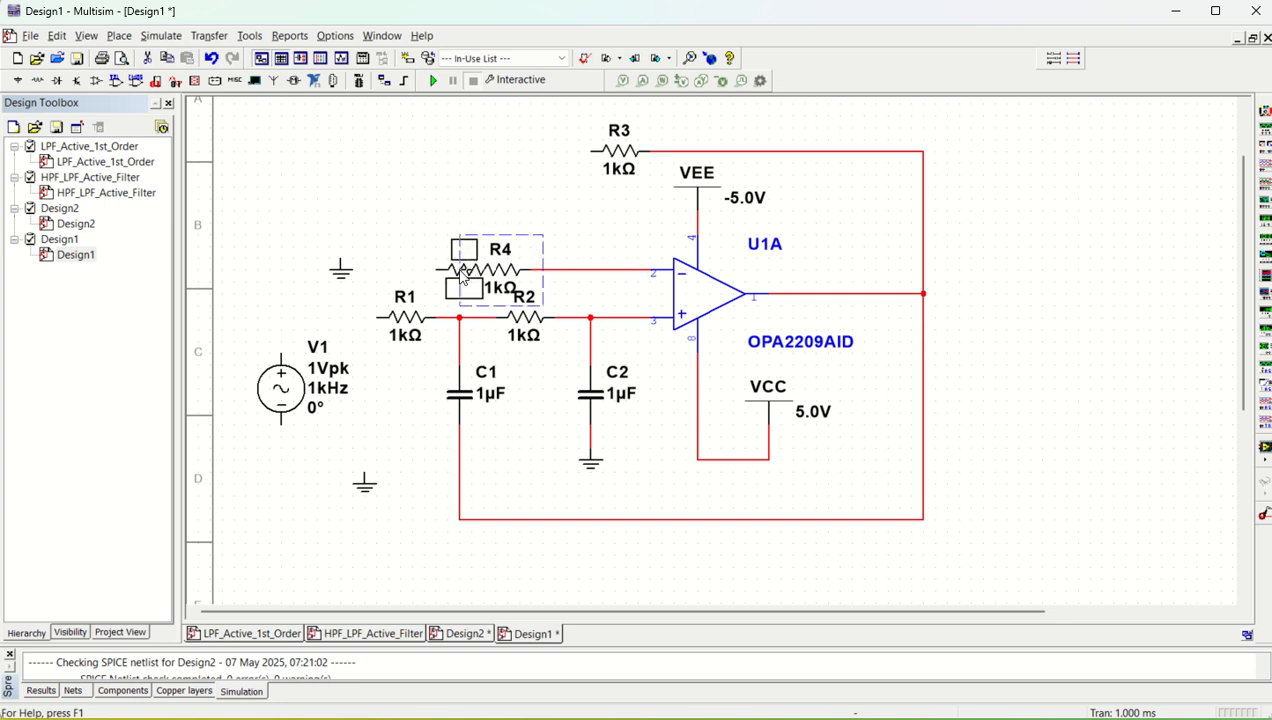
pyautogui.moveTo(461, 271); pyautogui.dragTo(463, 162)
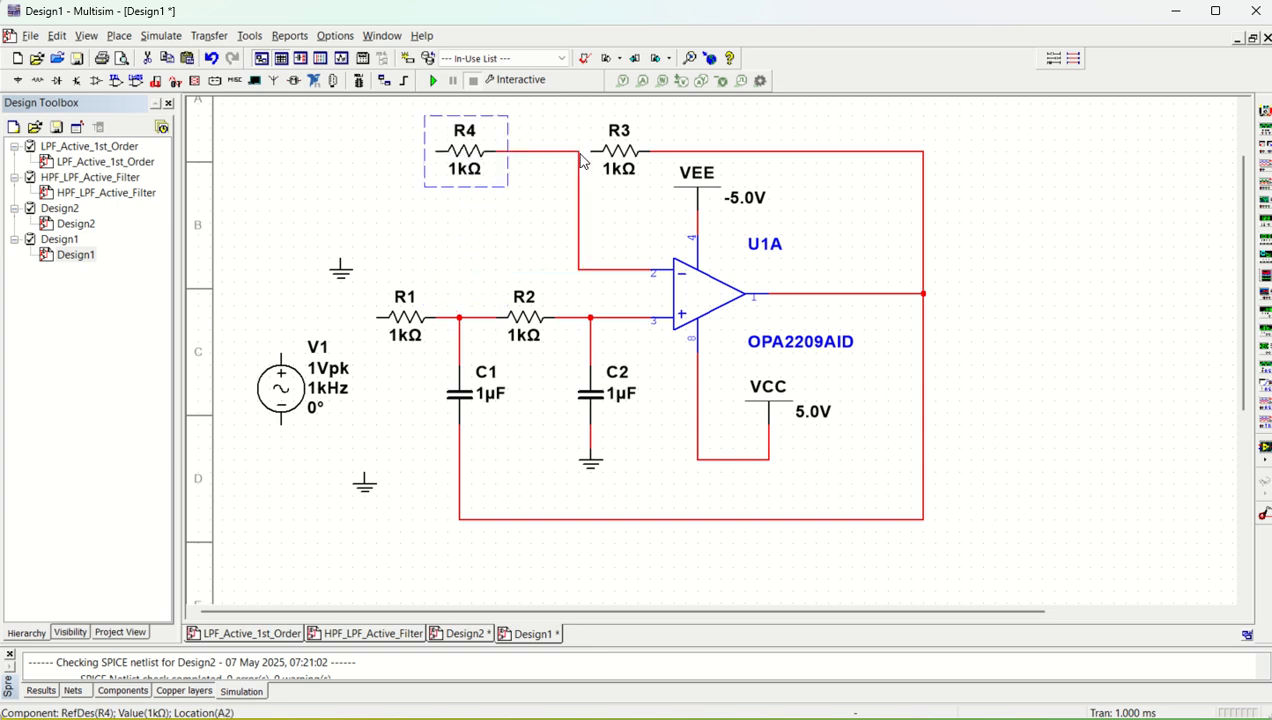
# Move the upper ground symbol beside R4's left end and wire it to that end
pyautogui.click(343, 270)
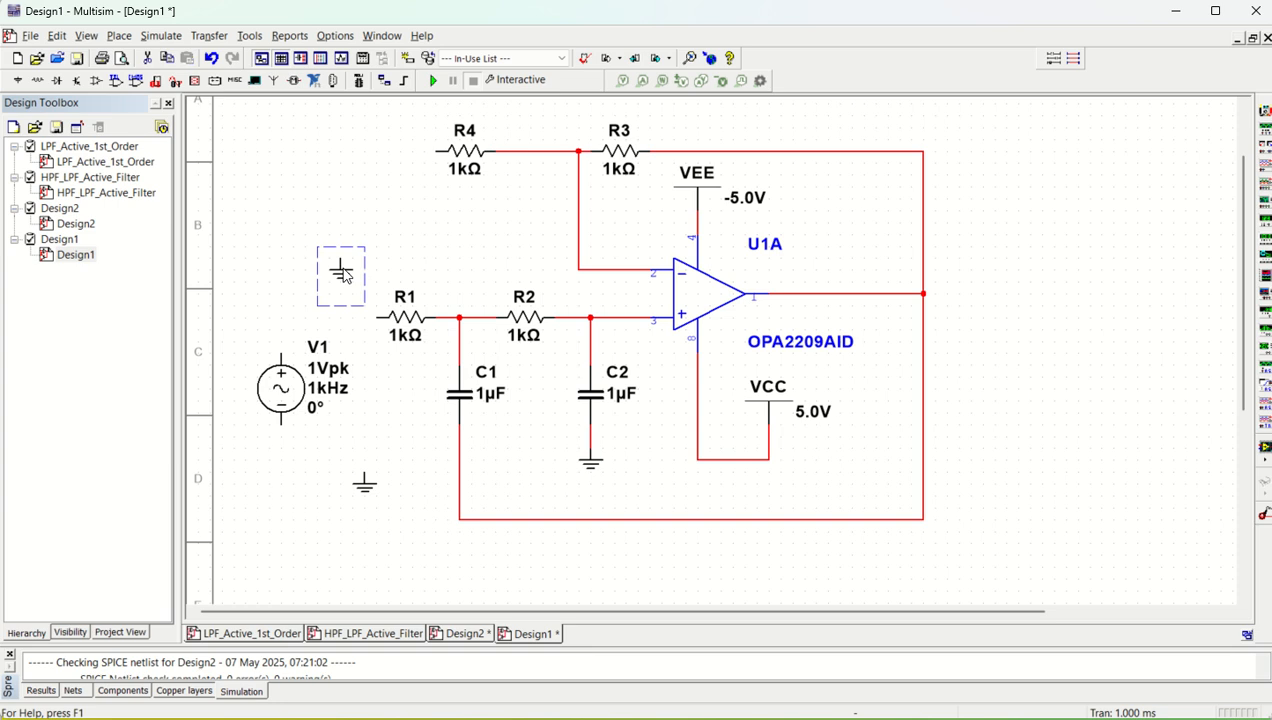
pyautogui.moveTo(398, 190); pyautogui.dragTo(419, 174)
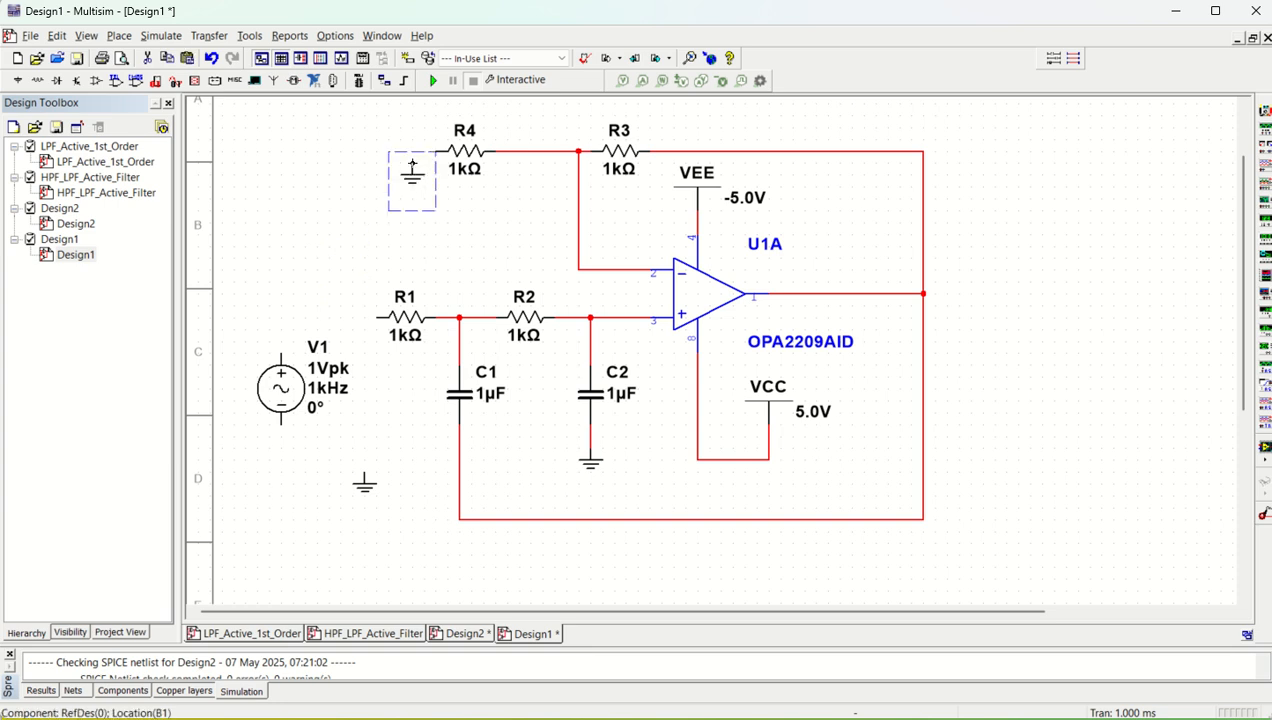
pyautogui.click(412, 161)
pyautogui.click(437, 151)
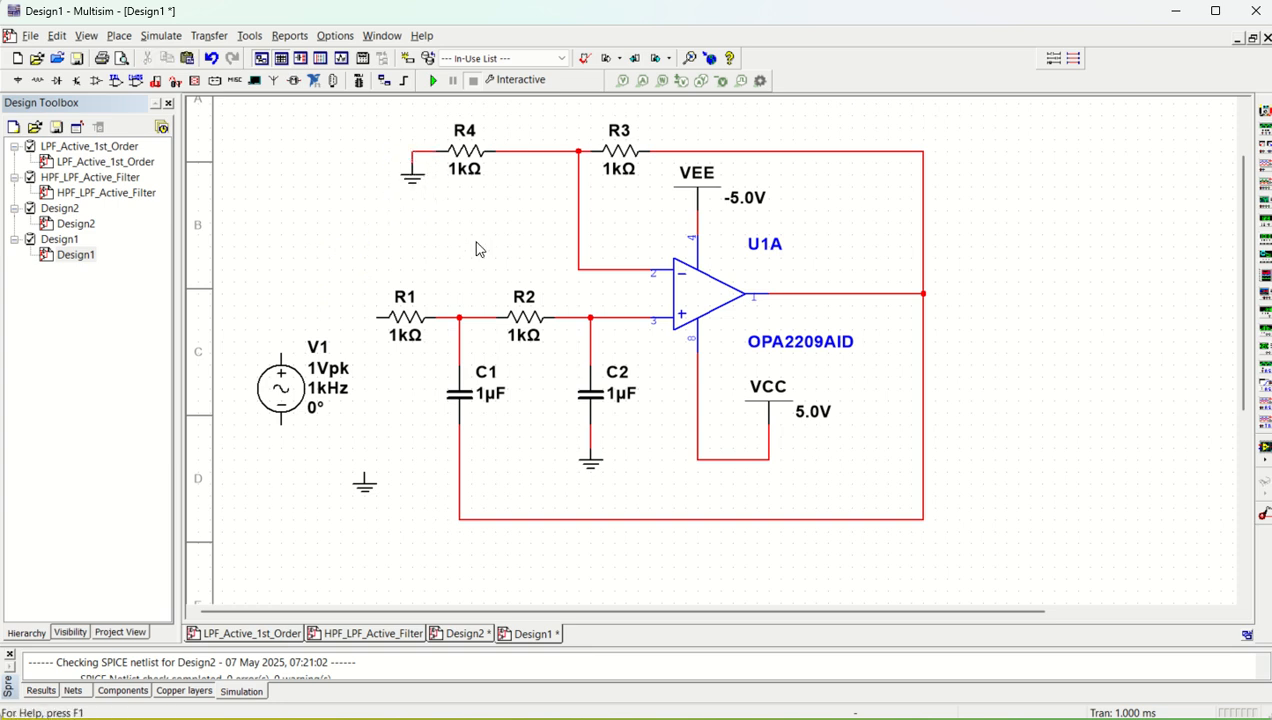
# Move the remaining ground below V1, wire it to V1's negative terminal, and wire V1's positive terminal to R1's left end
pyautogui.moveTo(366, 484); pyautogui.dragTo(281, 480)
pyautogui.click(282, 472)
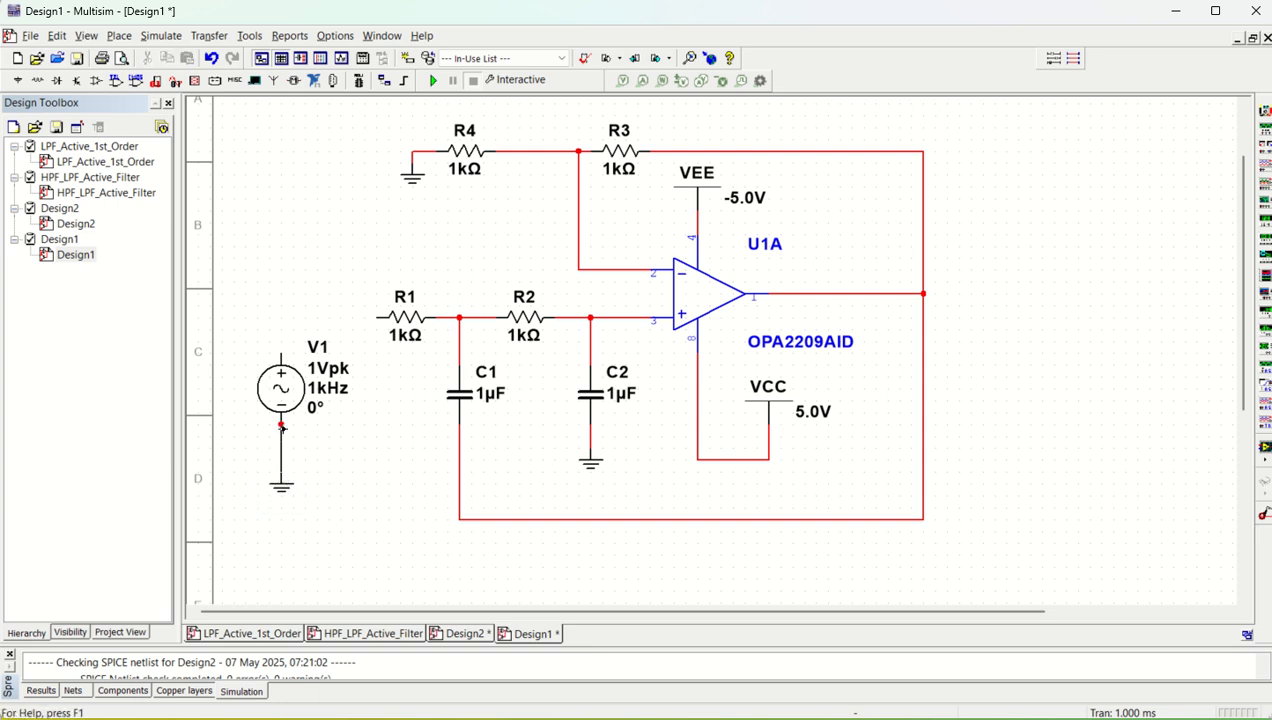
pyautogui.click(281, 425)
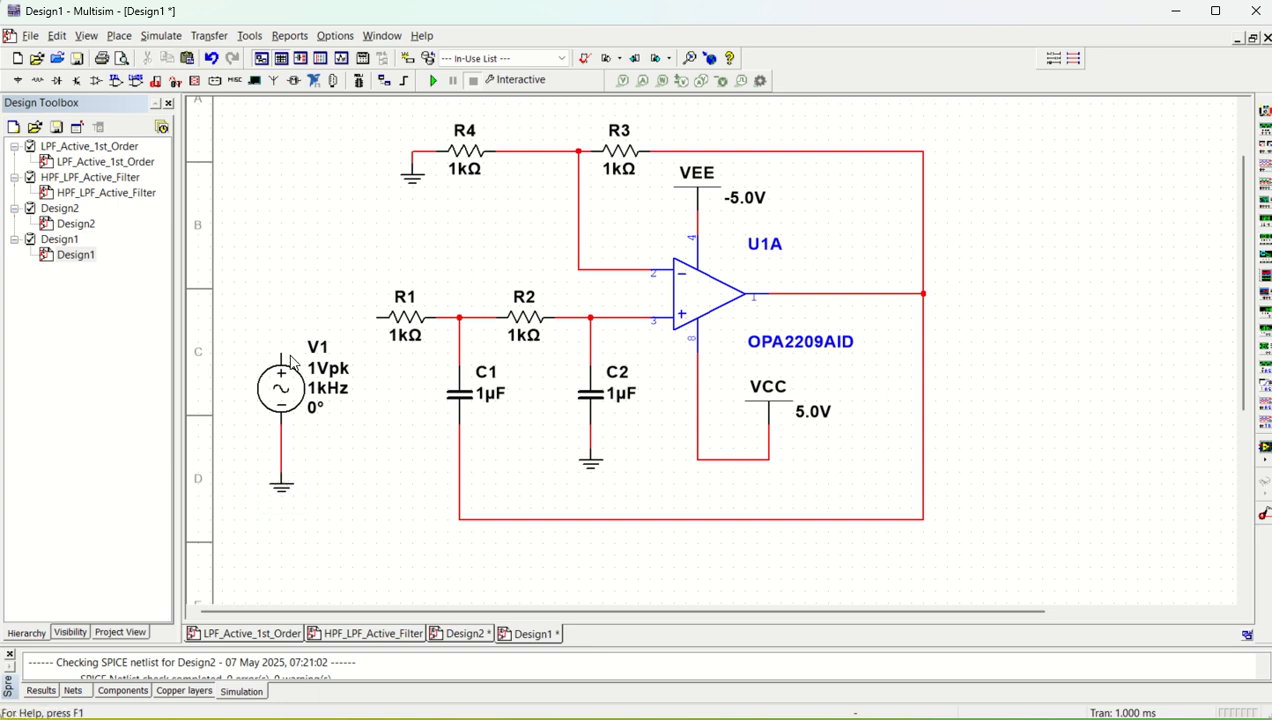
pyautogui.click(381, 318)
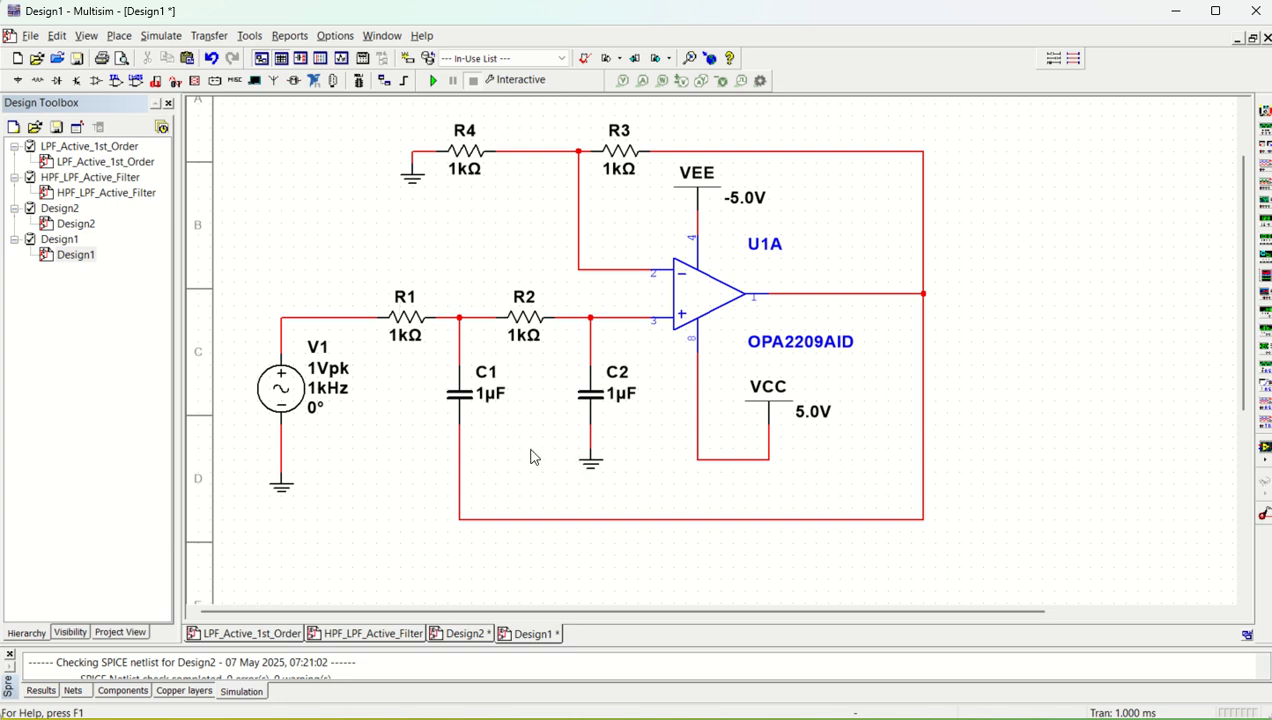
# Set the active analysis to AC Sweep with a 10 MHz stop frequency and Decibel vertical scale, and save it
pyautogui.click(160, 36)
pyautogui.click(184, 121)
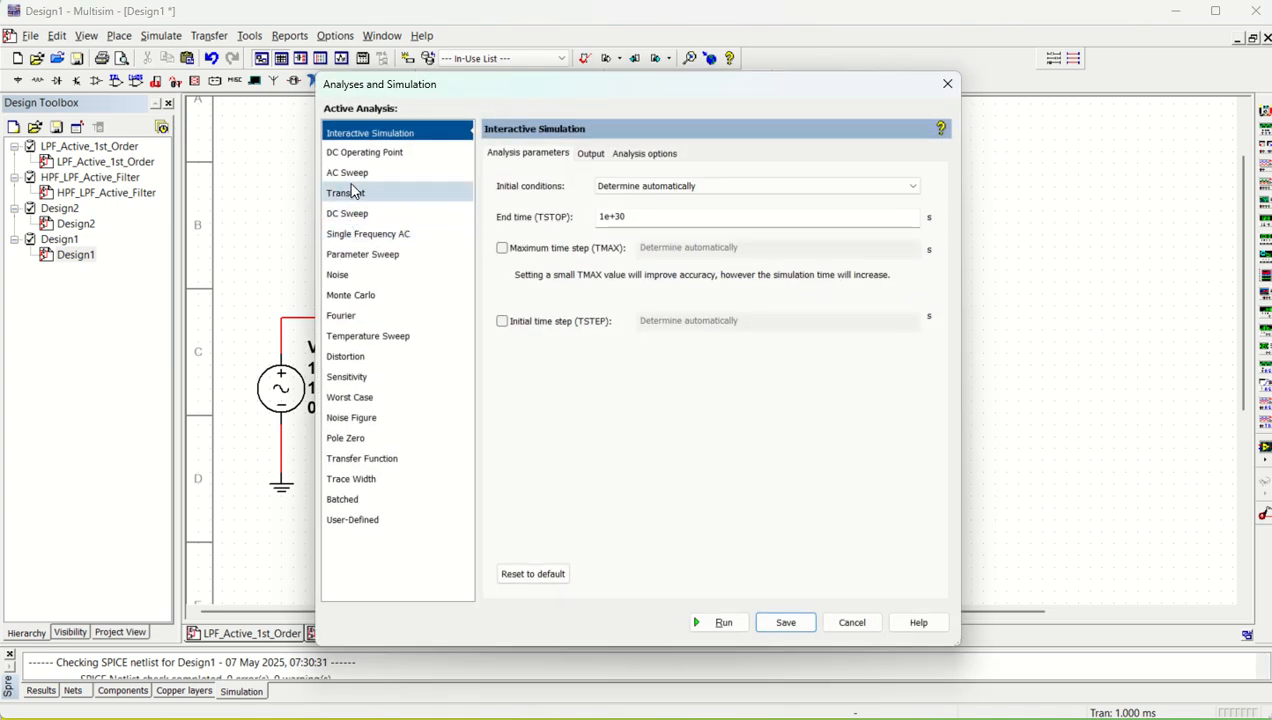
pyautogui.click(348, 174)
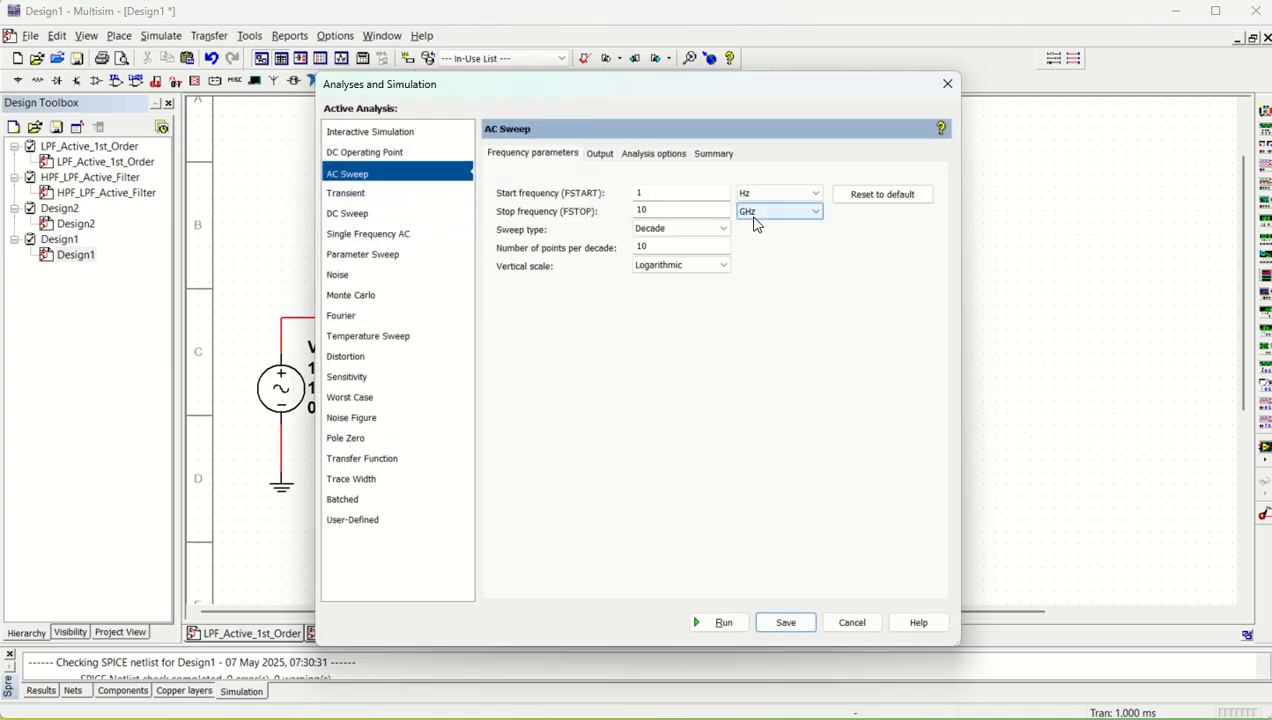
pyautogui.click(778, 214)
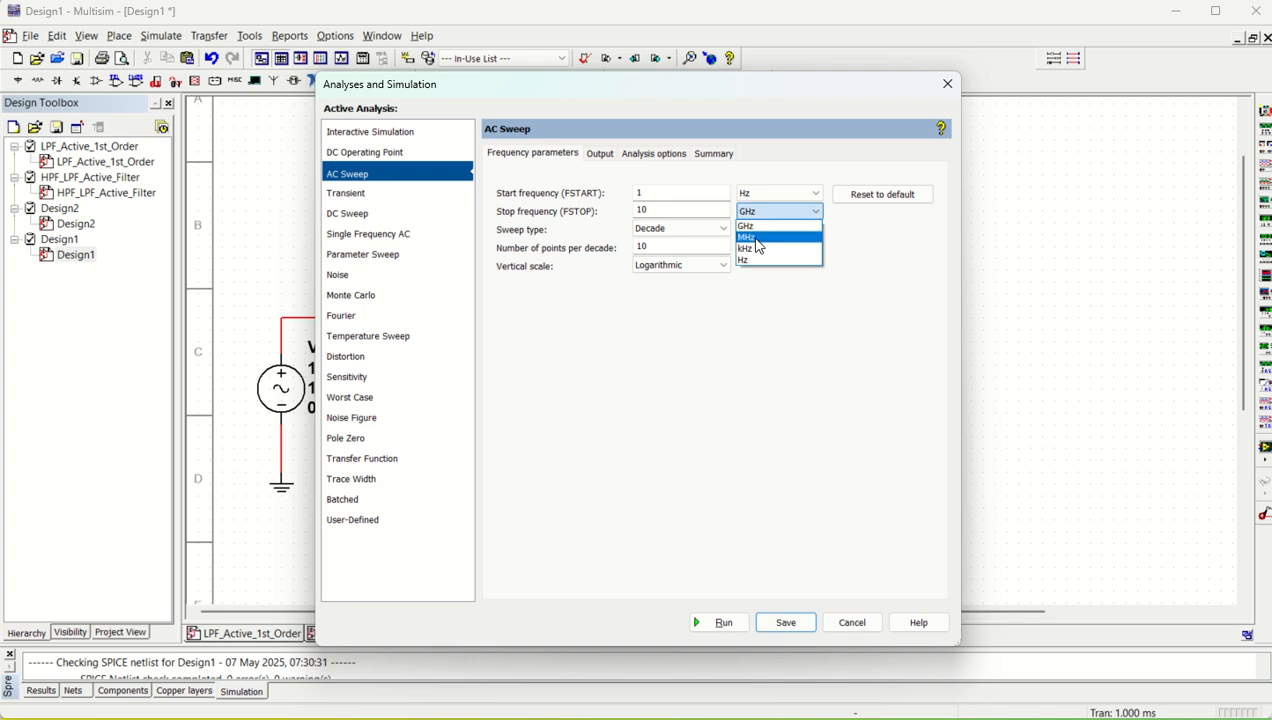
pyautogui.click(757, 238)
pyautogui.click(678, 275)
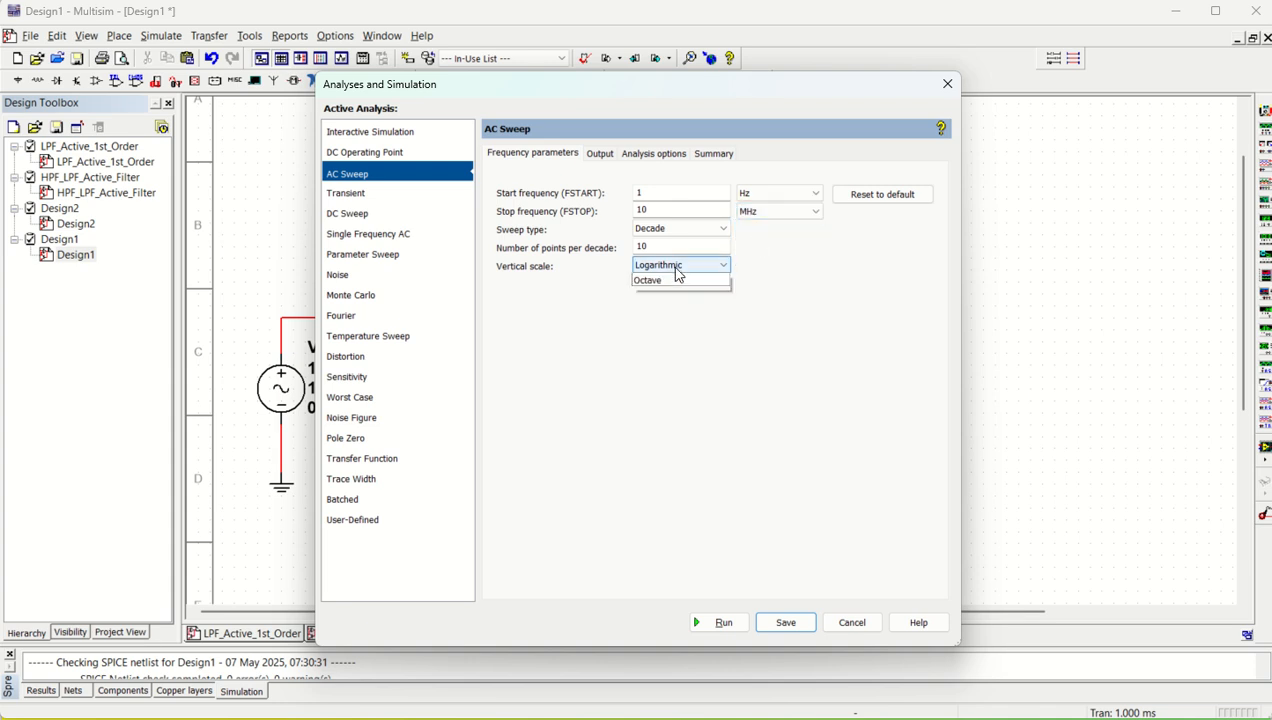
pyautogui.click(663, 302)
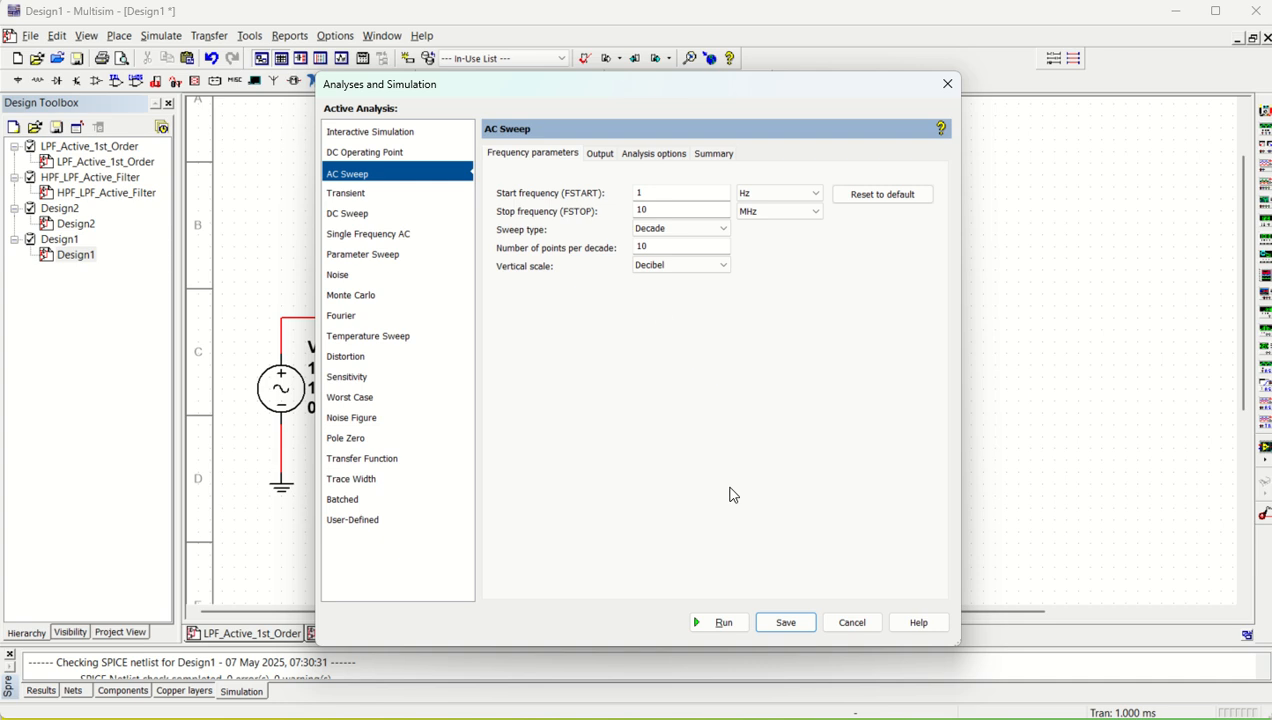
pyautogui.click(710, 625)
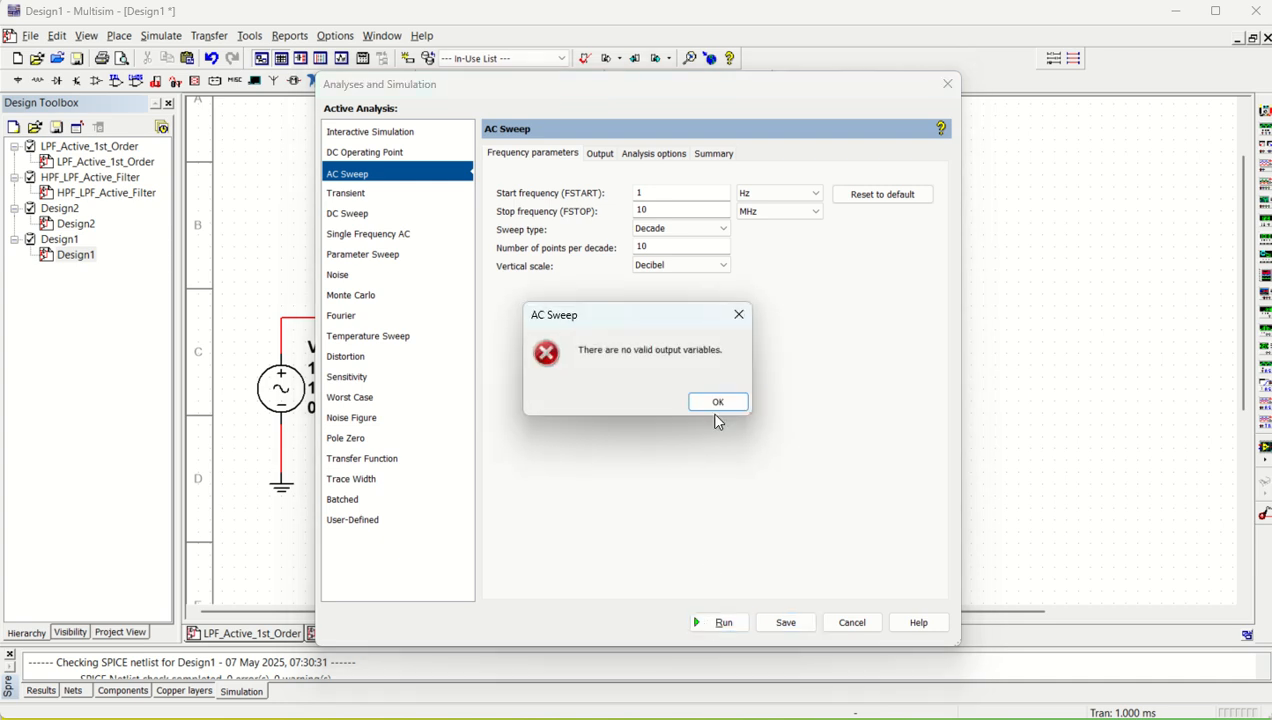
pyautogui.click(720, 402)
pyautogui.click(785, 622)
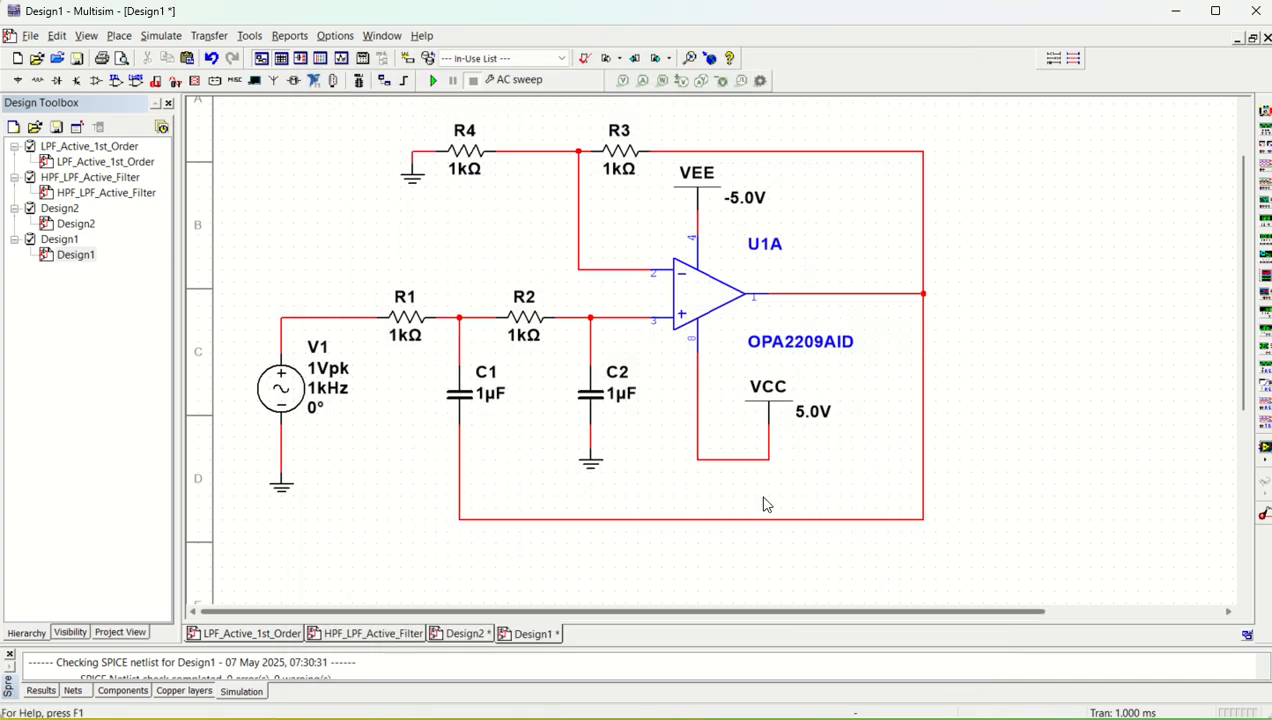
# Place a voltage probe on the op-amp output wire at its upper-right corner and run the AC sweep
pyautogui.click(622, 80)
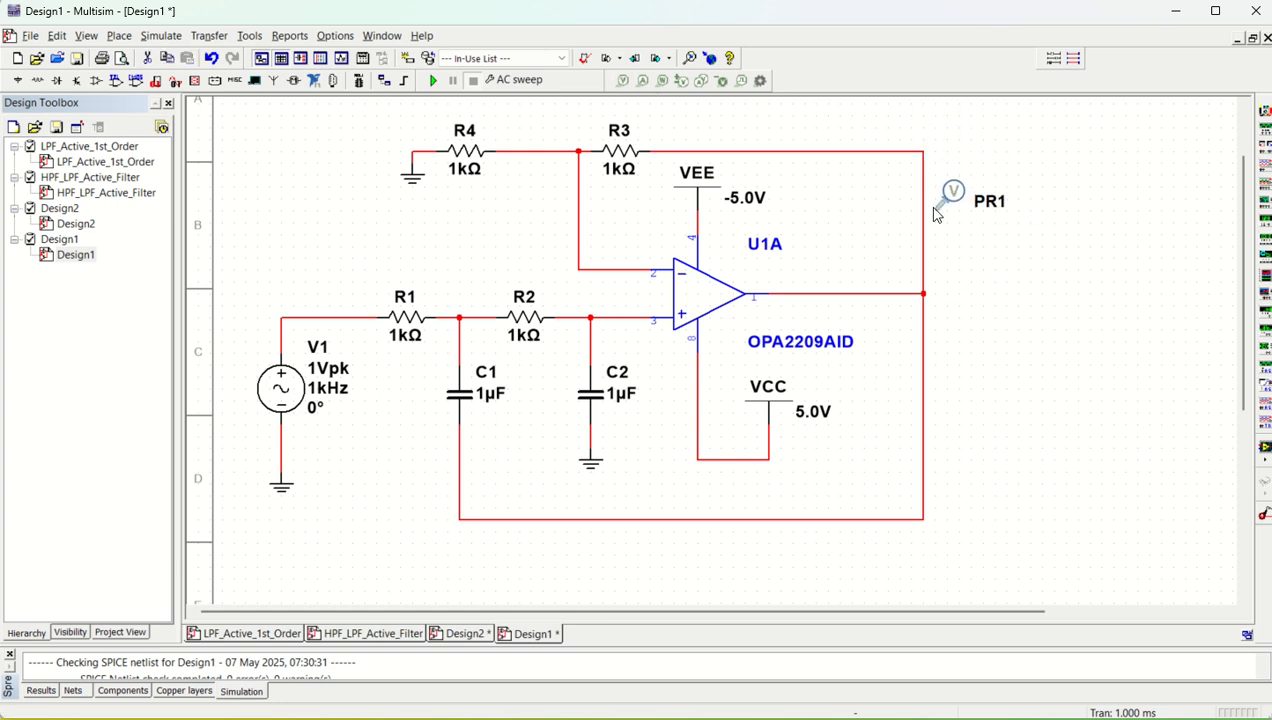
pyautogui.click(924, 153)
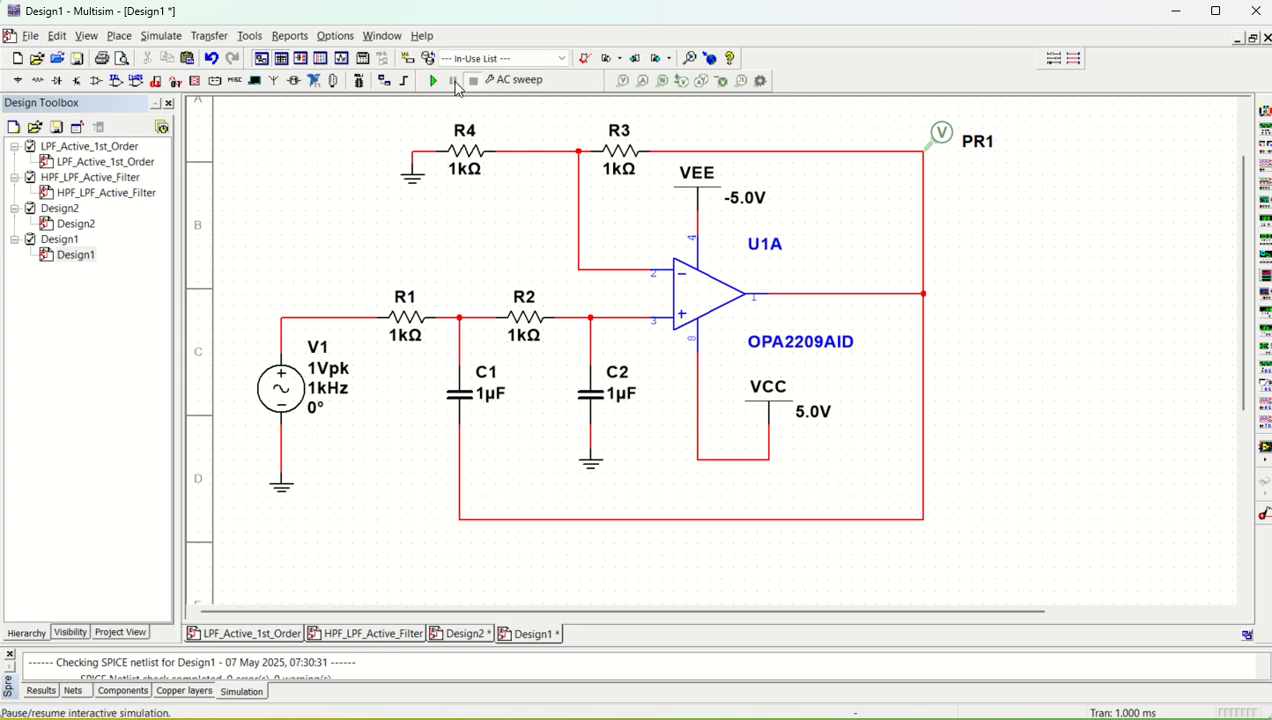
pyautogui.click(434, 81)
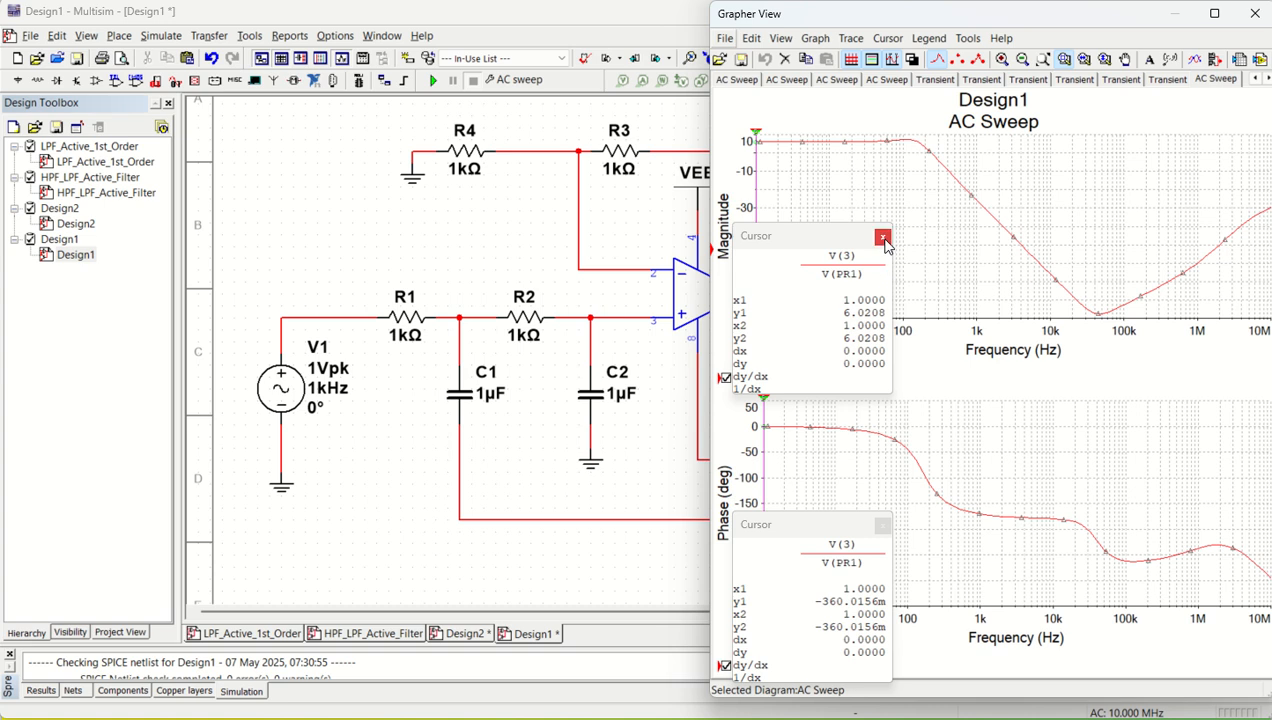
# Hide the magnitude plot's cursors and increase the width of its V(PR1) trace
pyautogui.click(882, 237)
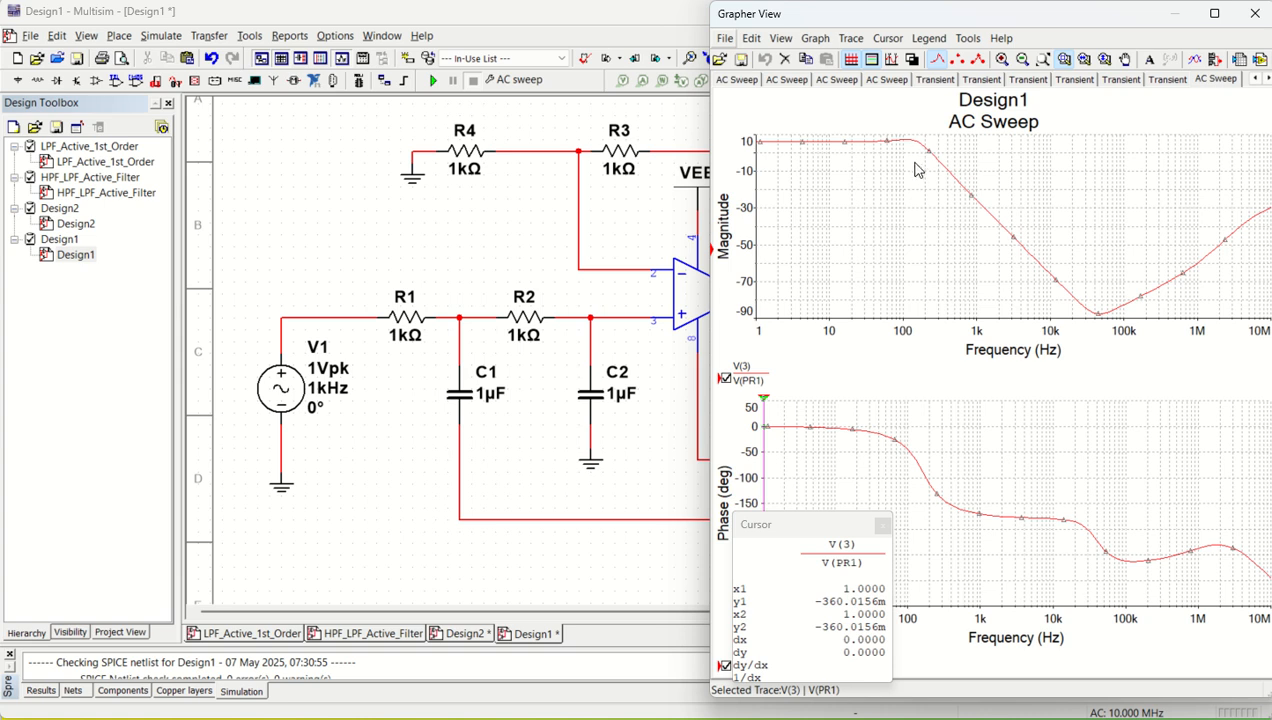
pyautogui.click(852, 40)
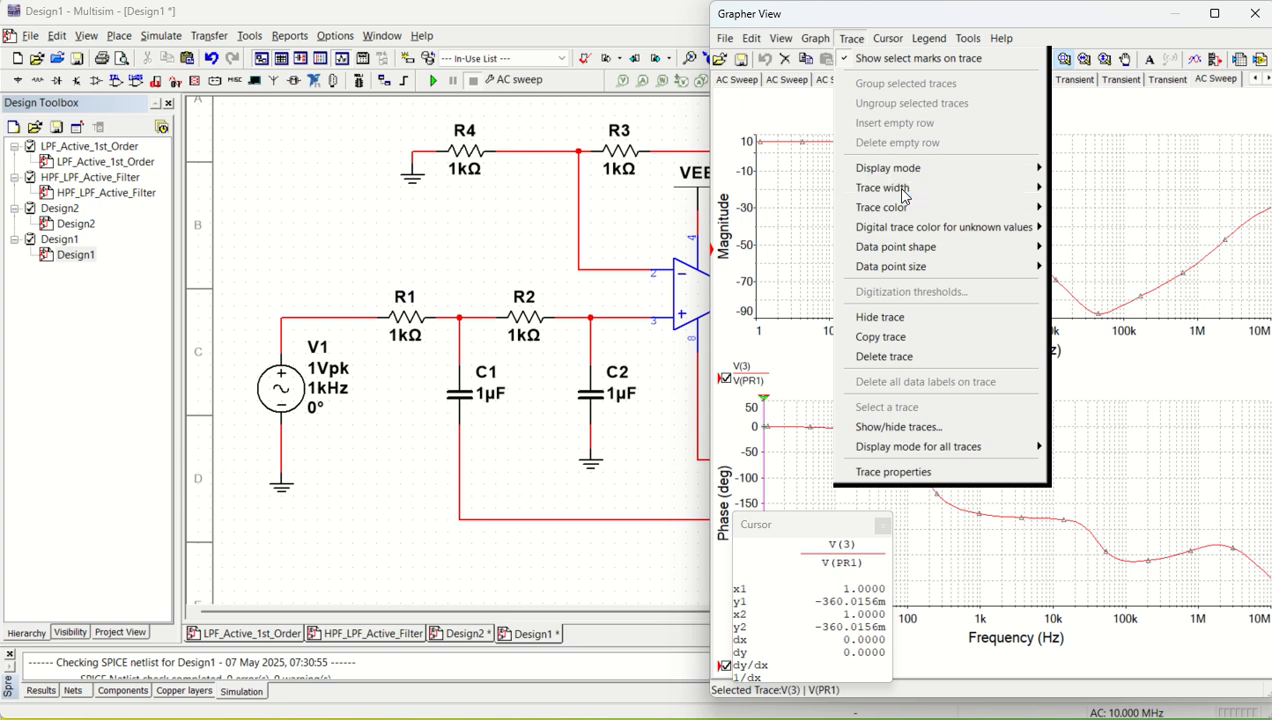
pyautogui.click(1070, 247)
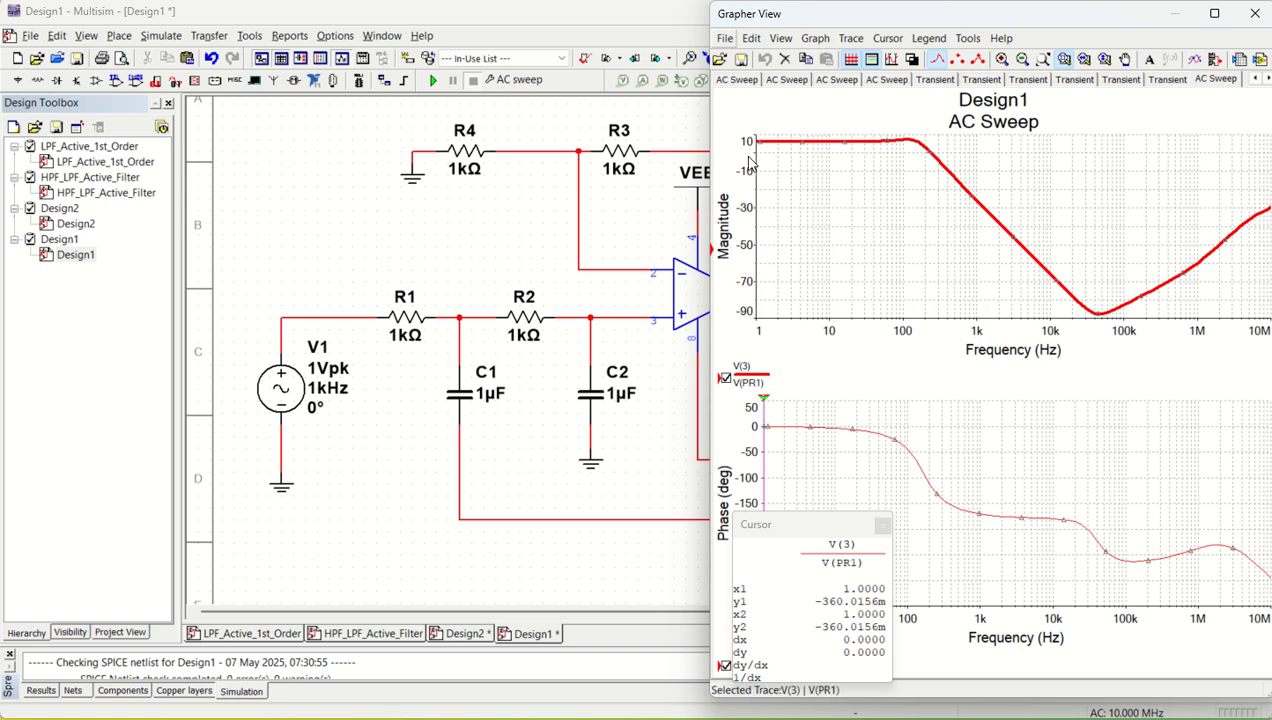
# Show the magnitude plot's cursors, place cursor 2 on the roll-off at about 289 Hz to read the response, and close the graph window
pyautogui.click(888, 38)
pyautogui.click(905, 59)
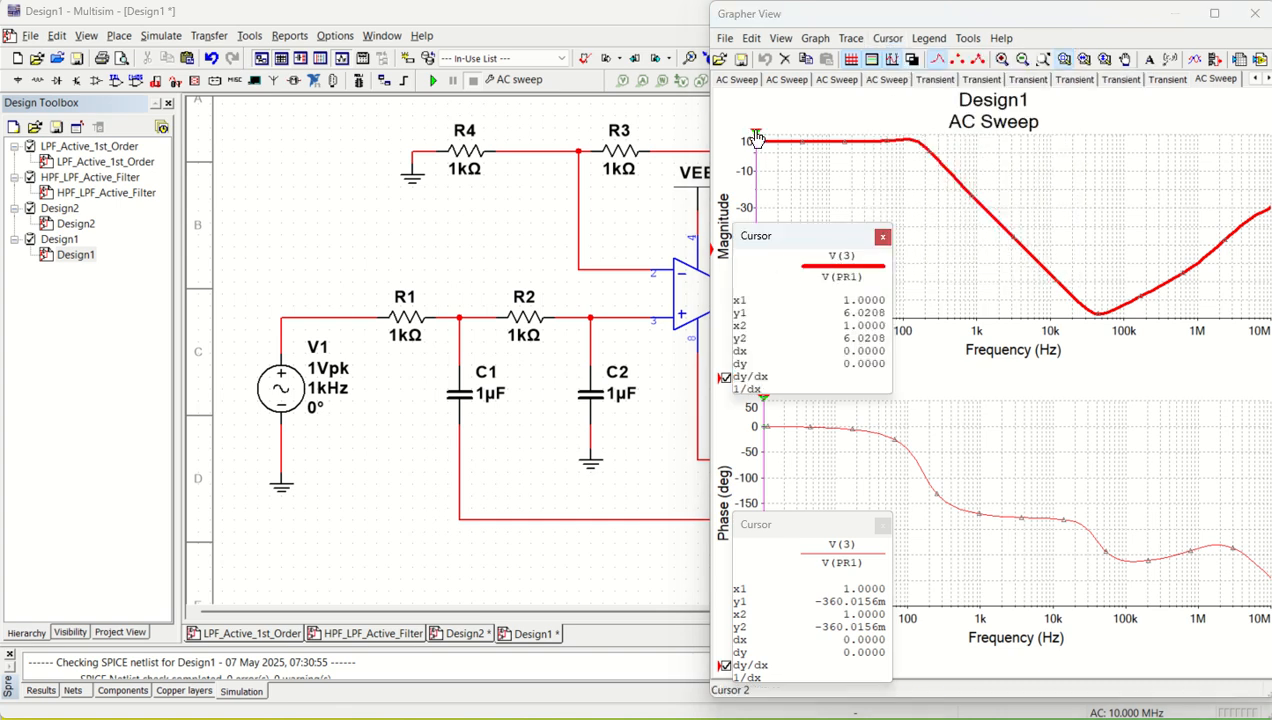
pyautogui.moveTo(757, 140); pyautogui.dragTo(937, 149)
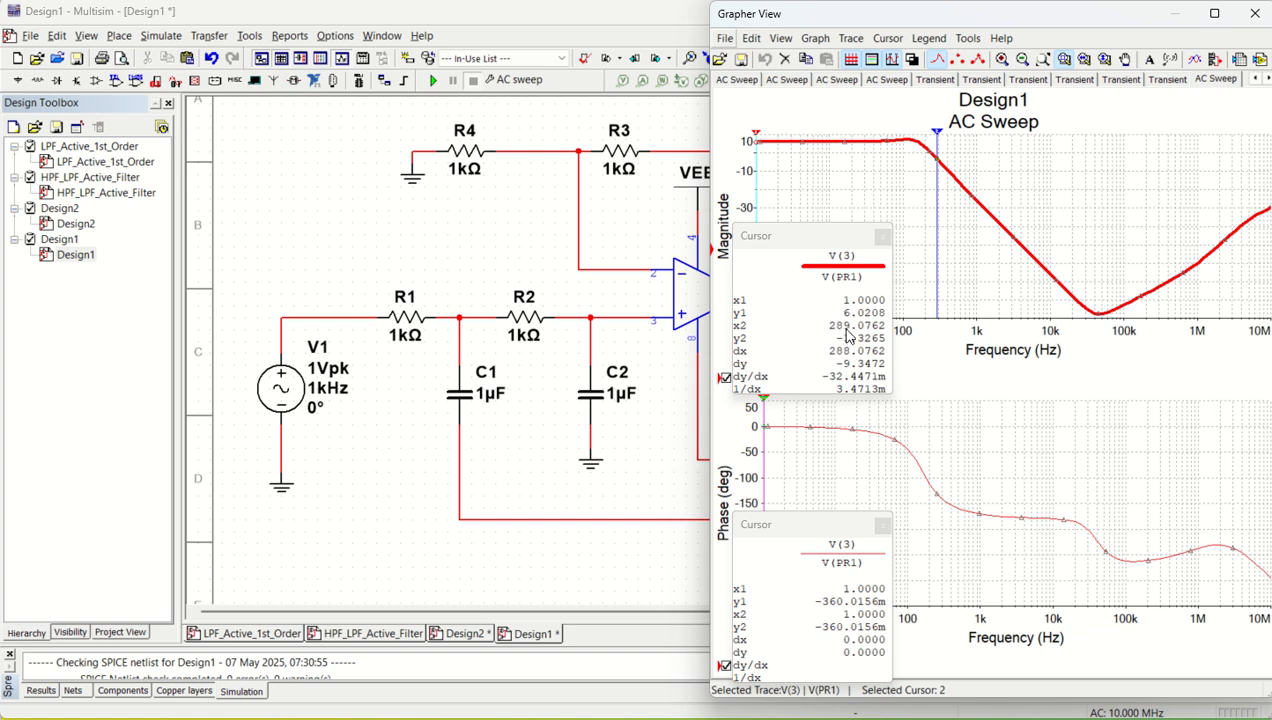
pyautogui.moveTo(810, 240); pyautogui.dragTo(940, 386)
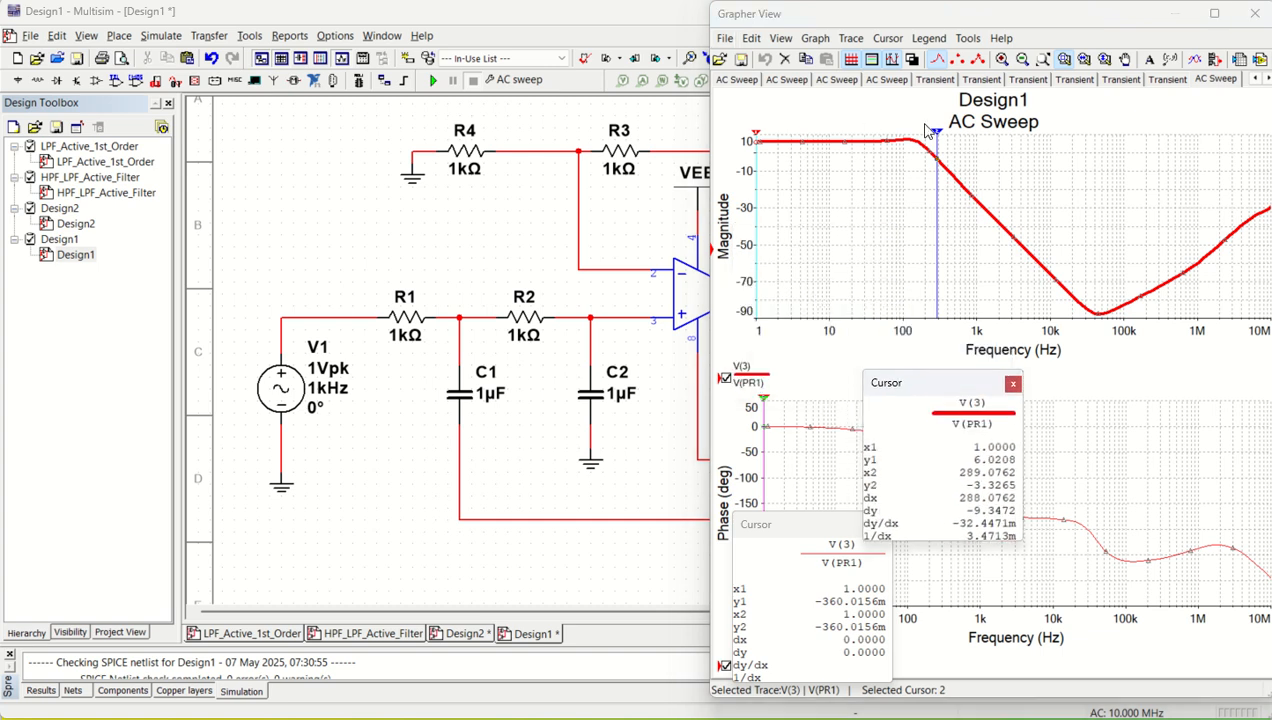
pyautogui.click(1254, 13)
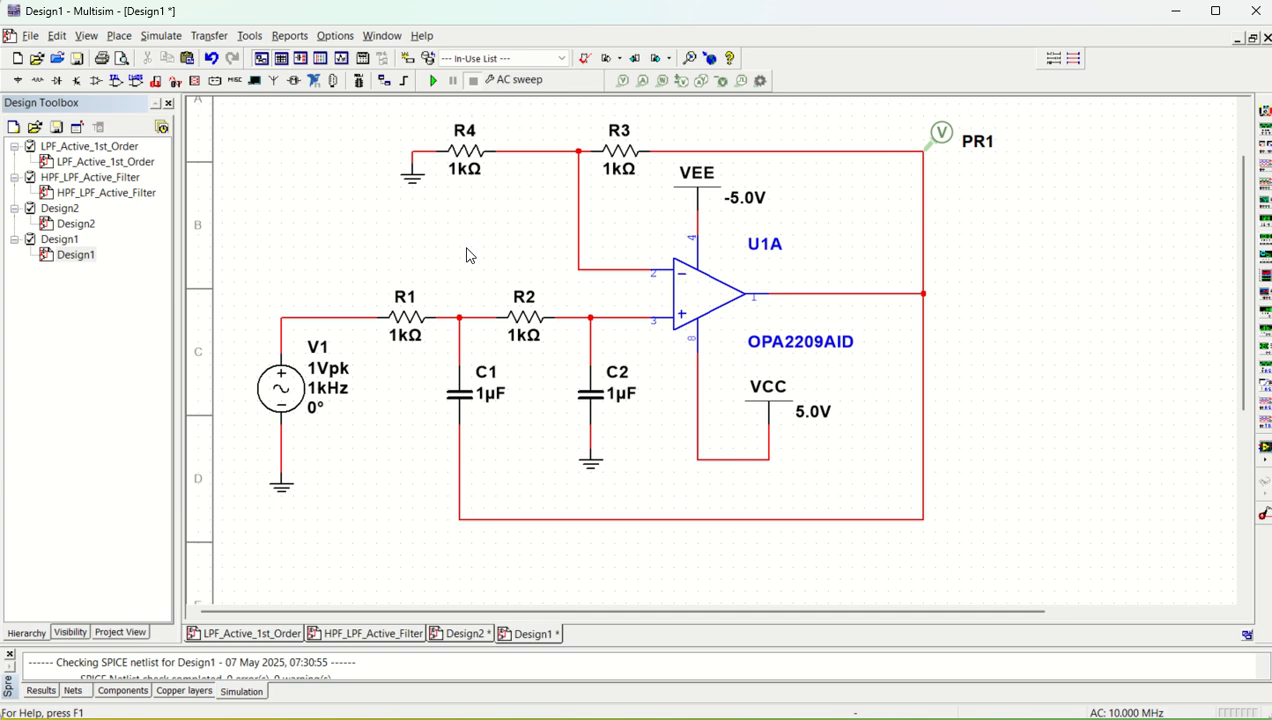
# Set the resistance of R1 and R2 to 10 kΩ each
pyautogui.doubleClick(408, 323)
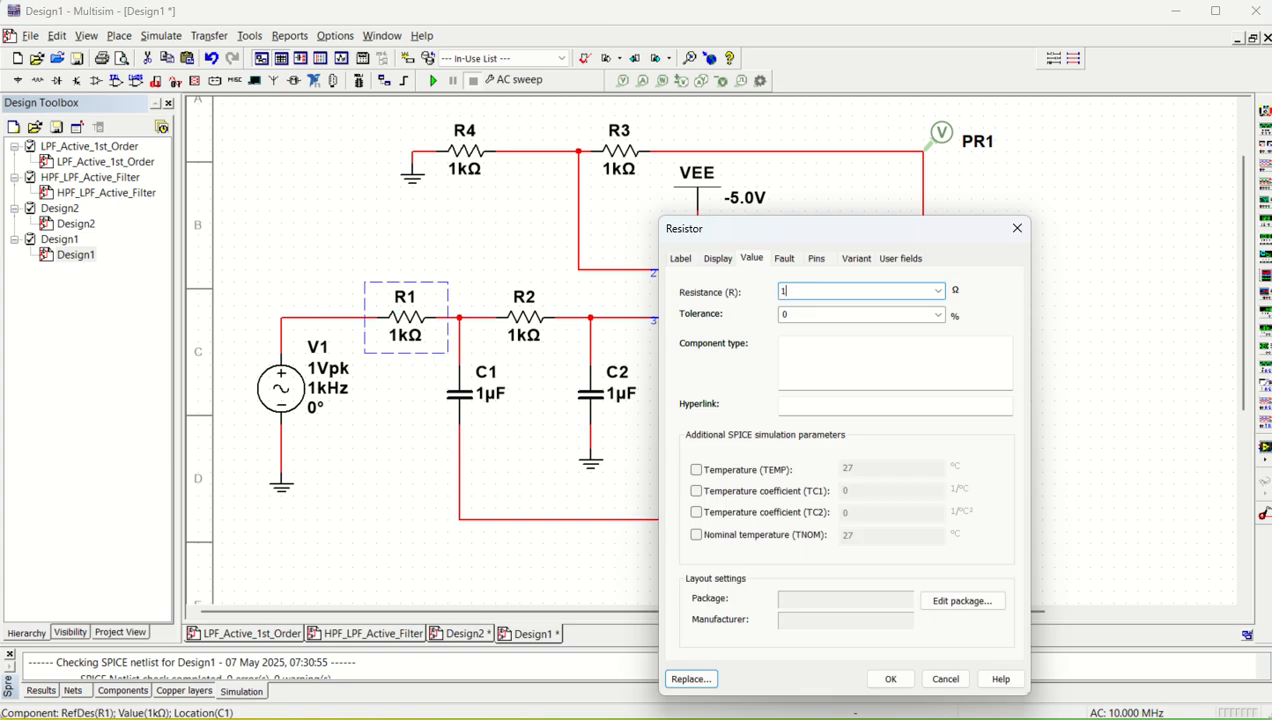
pyautogui.press('Return')
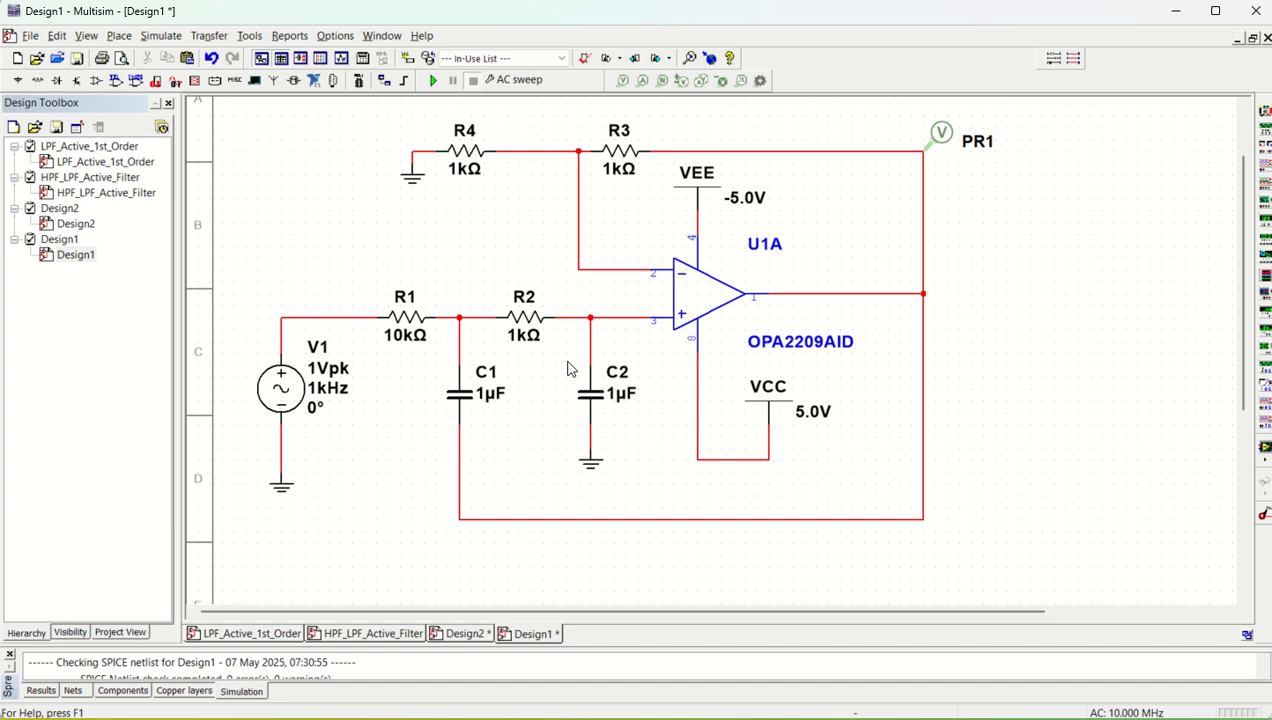
pyautogui.doubleClick(522, 320)
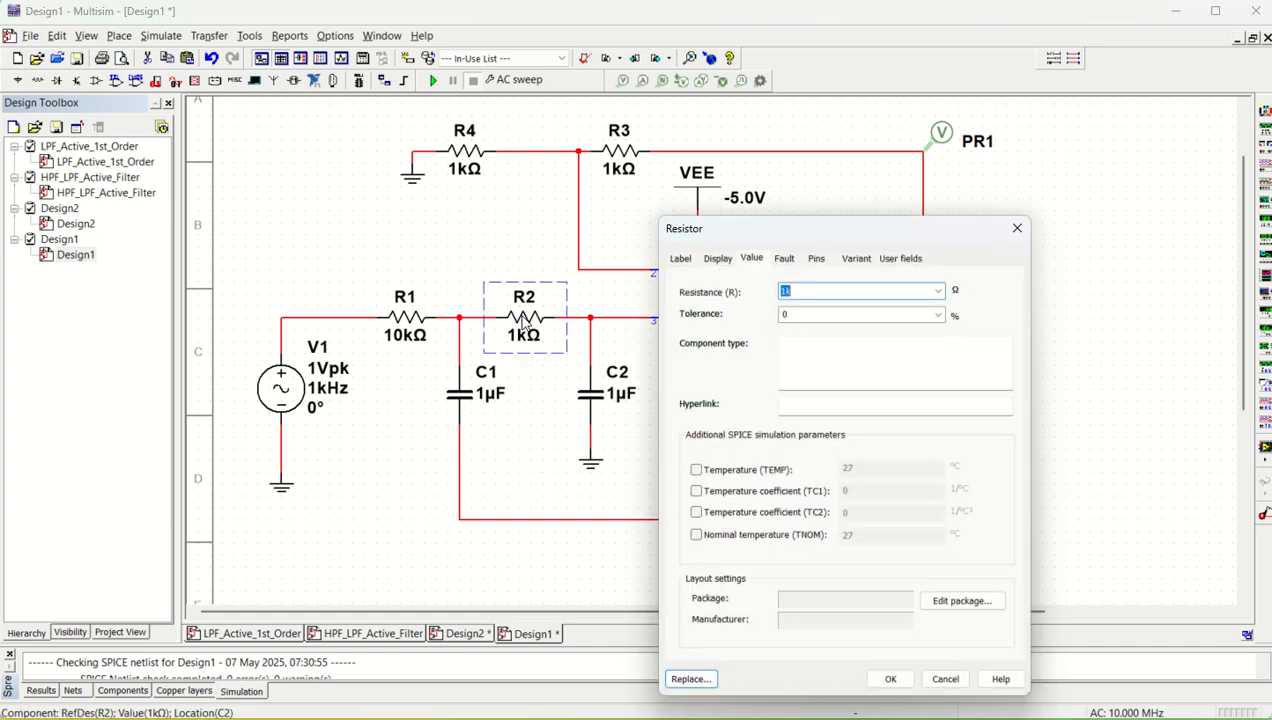
pyautogui.write('1')
pyautogui.press('Return')
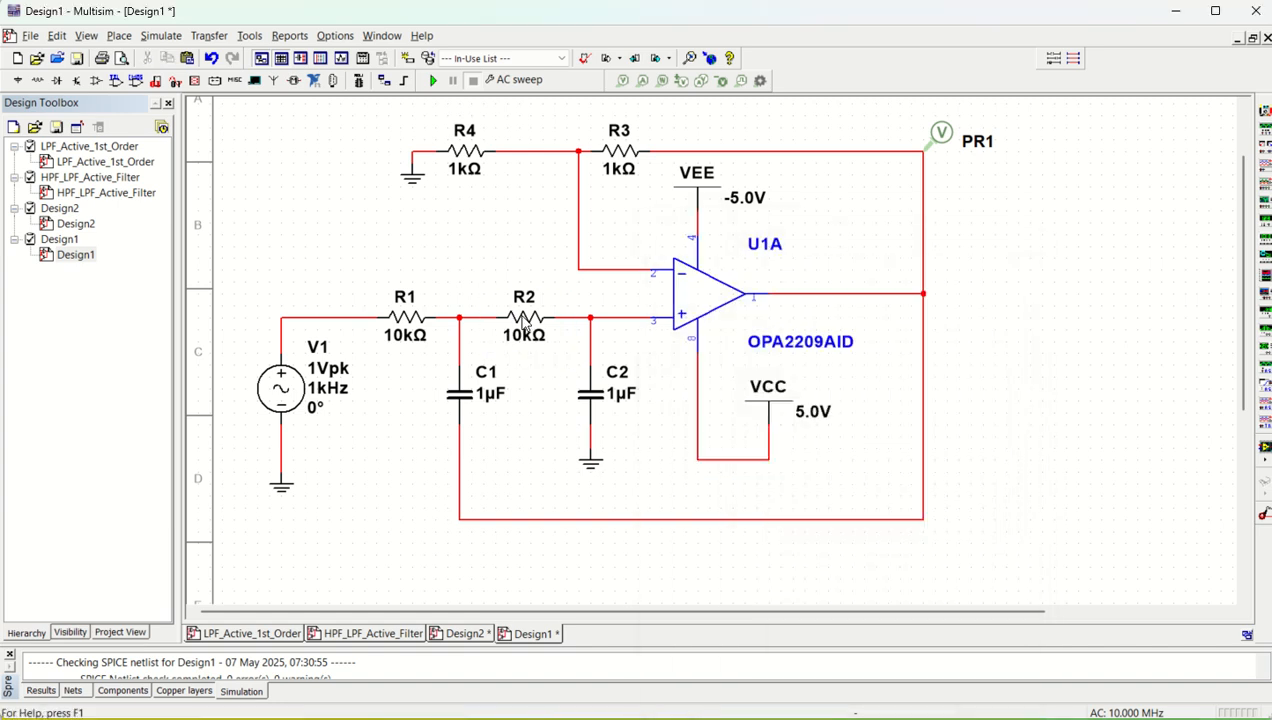
# Set C1's capacitance to 2.2 nF and C2's capacitance to 1.1 nF
pyautogui.click(459, 398)
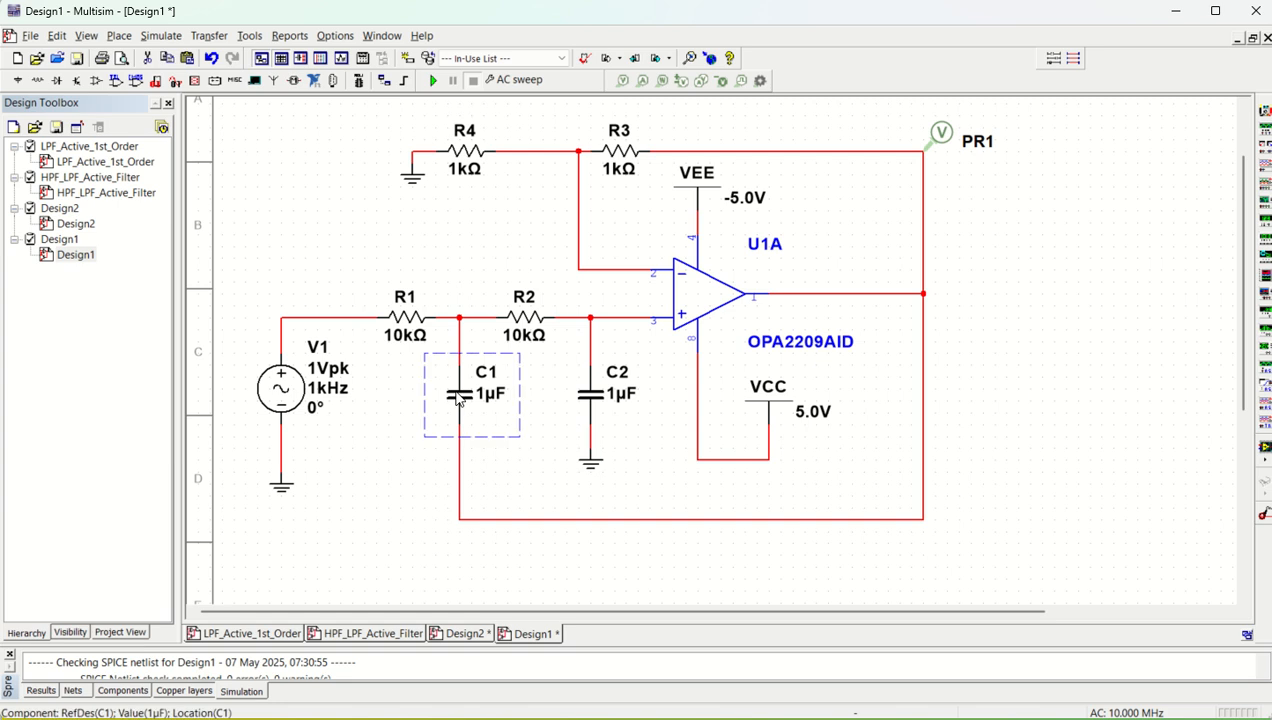
pyautogui.doubleClick(459, 398)
pyautogui.write('2')
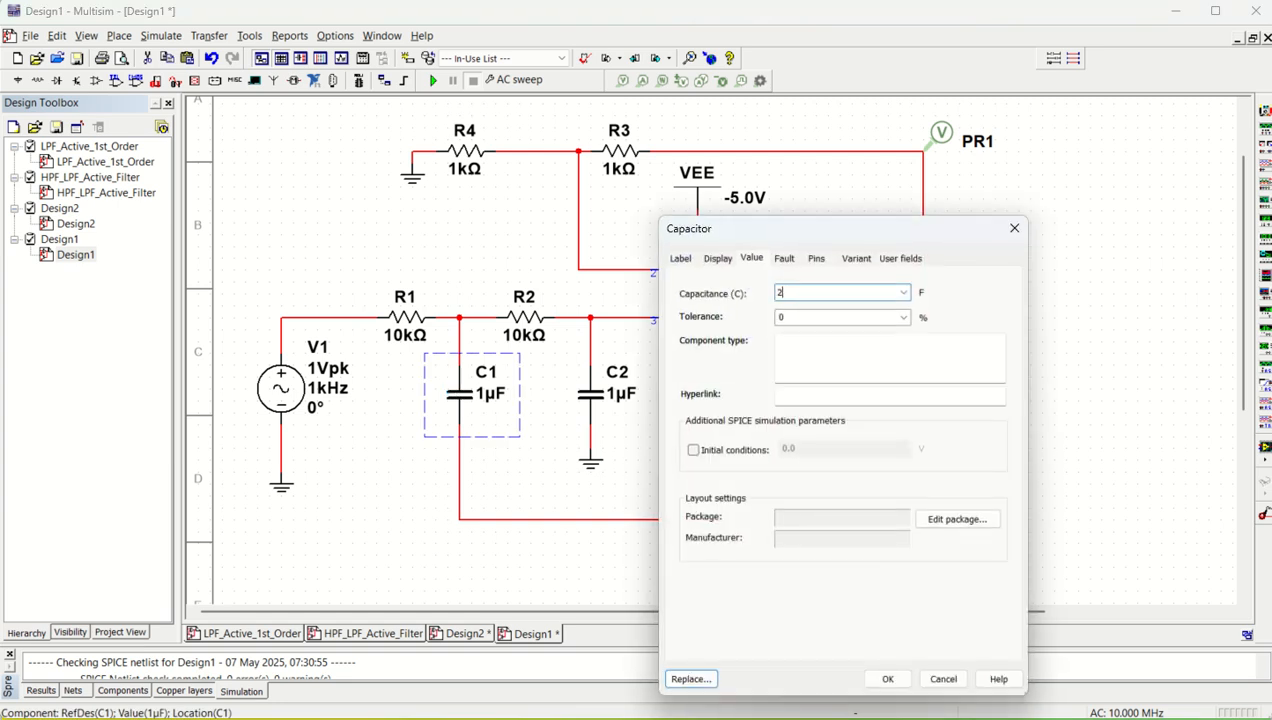
pyautogui.write('.2n')
pyautogui.press('Return')
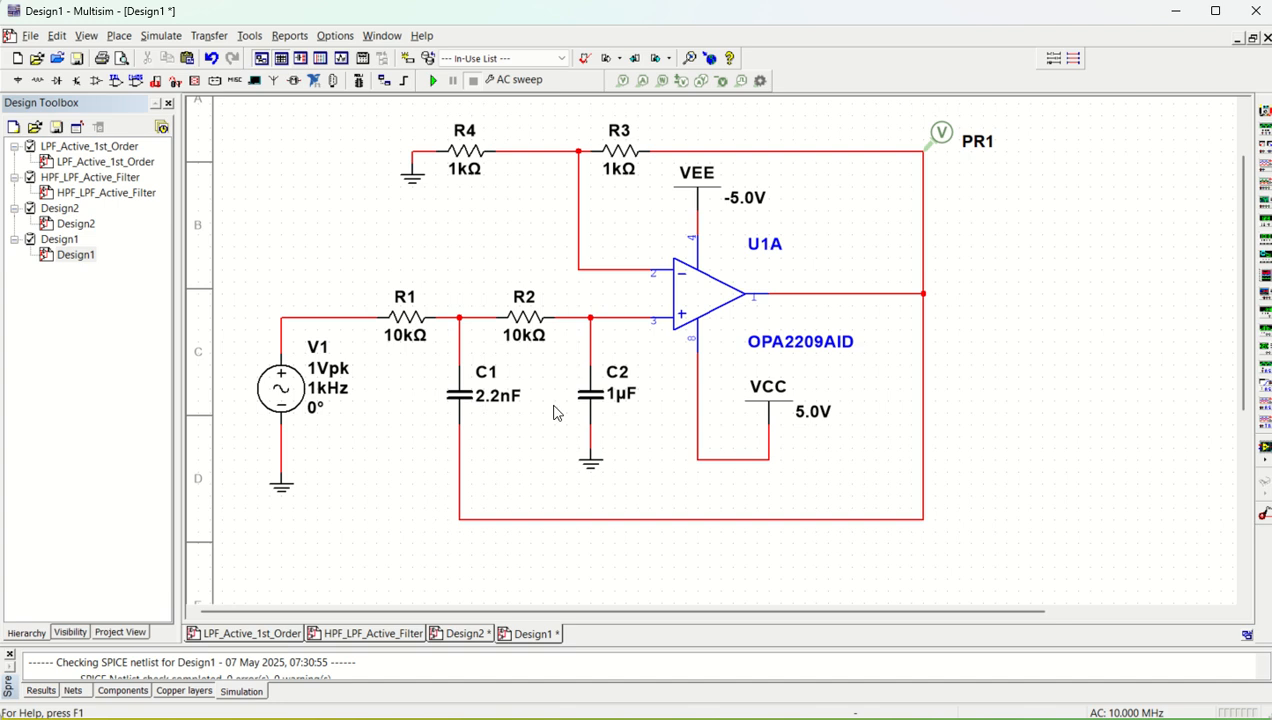
pyautogui.doubleClick(592, 398)
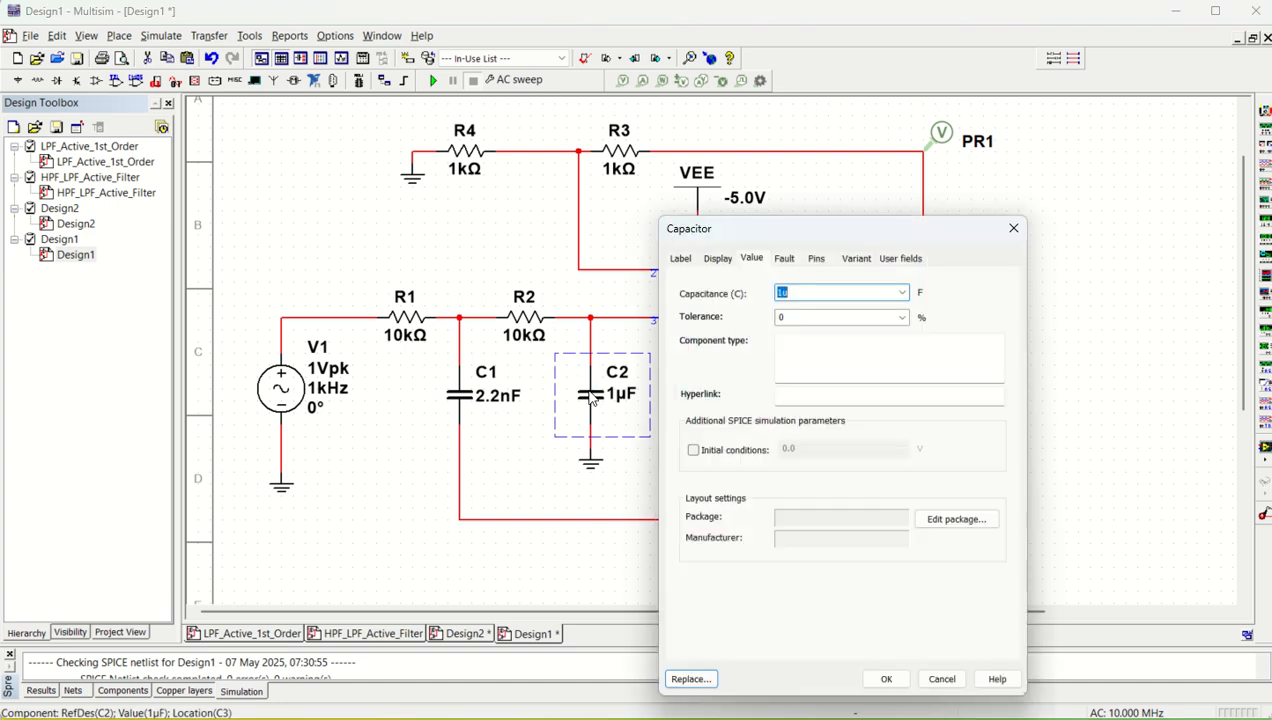
pyautogui.write('1.1n')
pyautogui.press('Return')
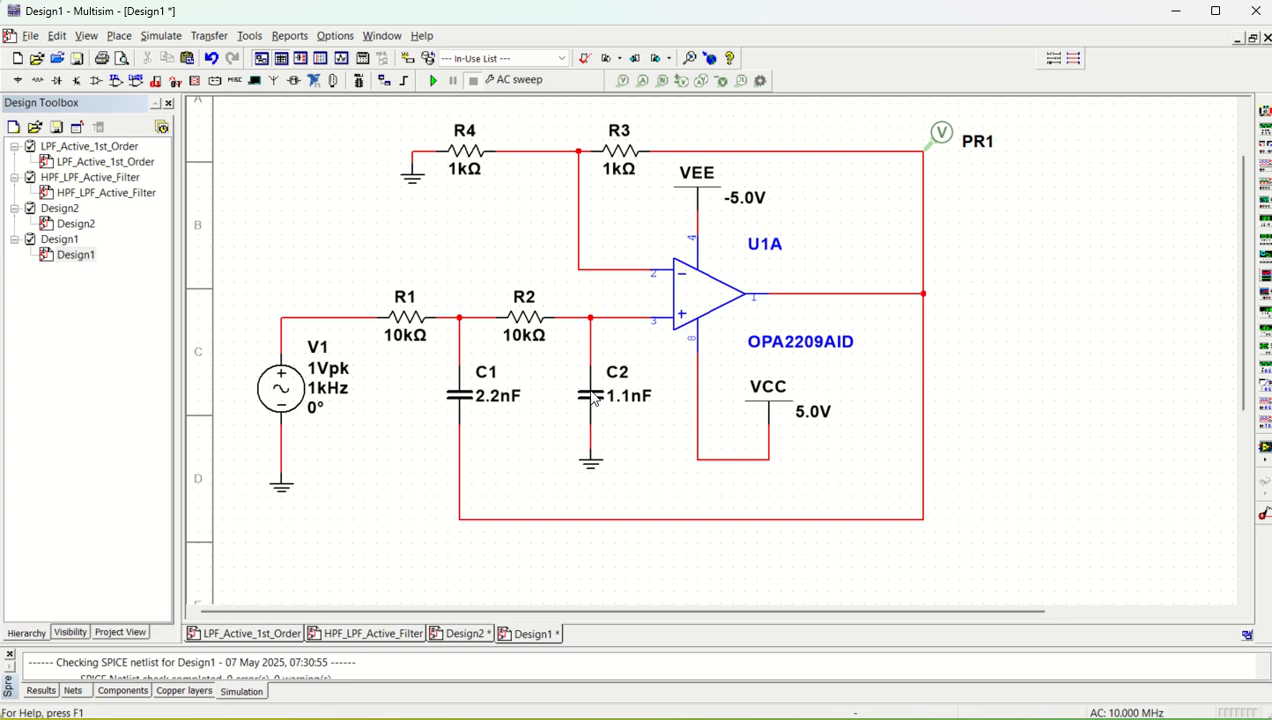
# Set the resistance of feedback resistor R3 to 0 Ω
pyautogui.doubleClick(622, 160)
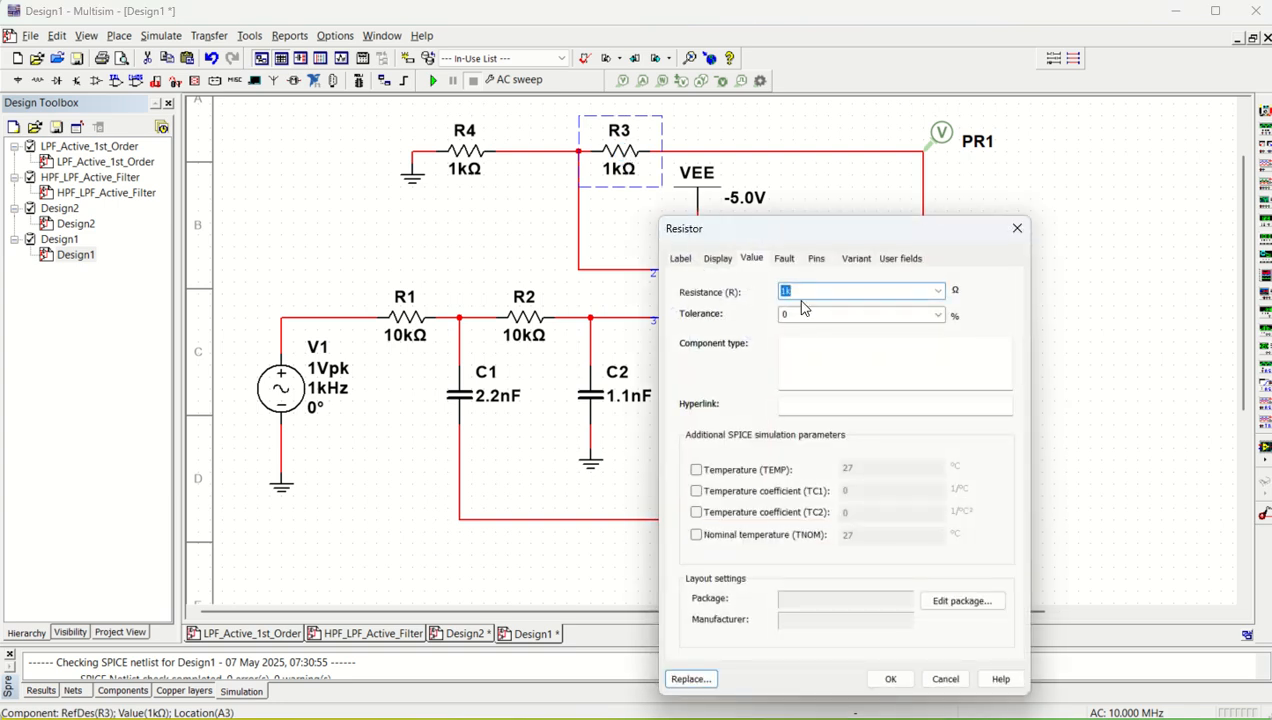
pyautogui.write('0')
pyautogui.press('Return')
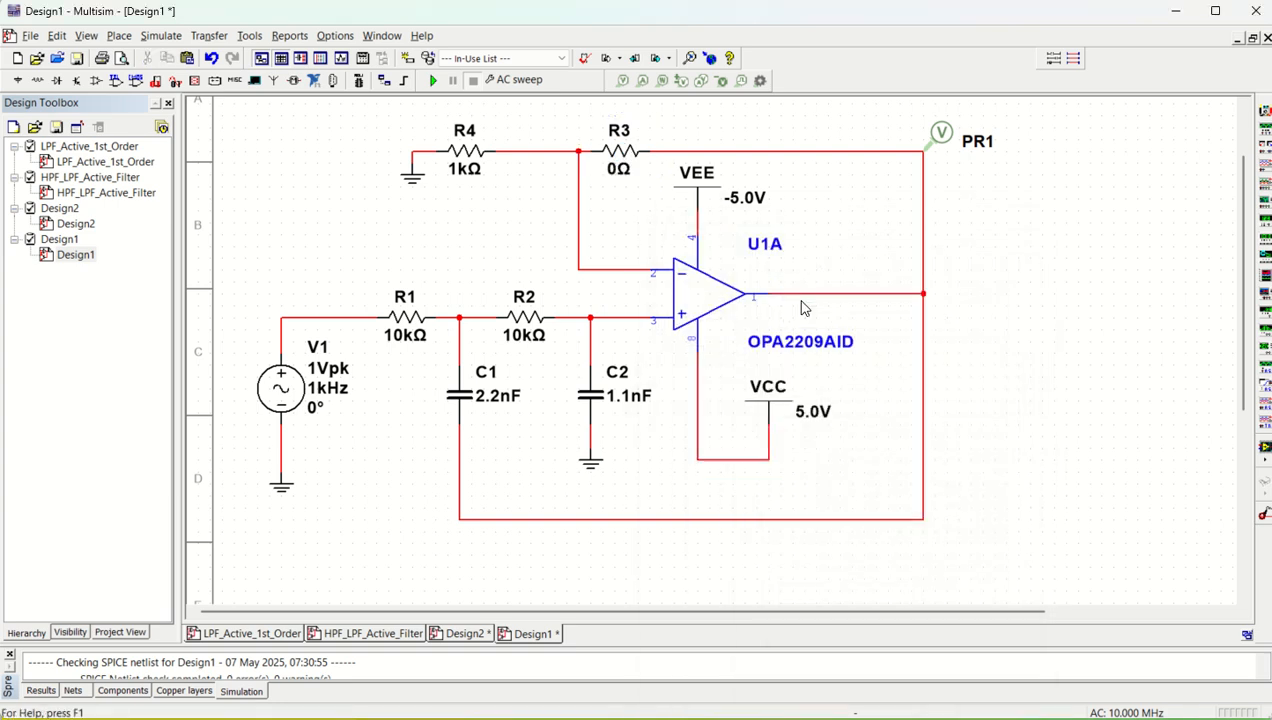
# Delete R4 and the ground symbol that was connected to its left end
pyautogui.click(459, 160)
pyautogui.press('Delete')
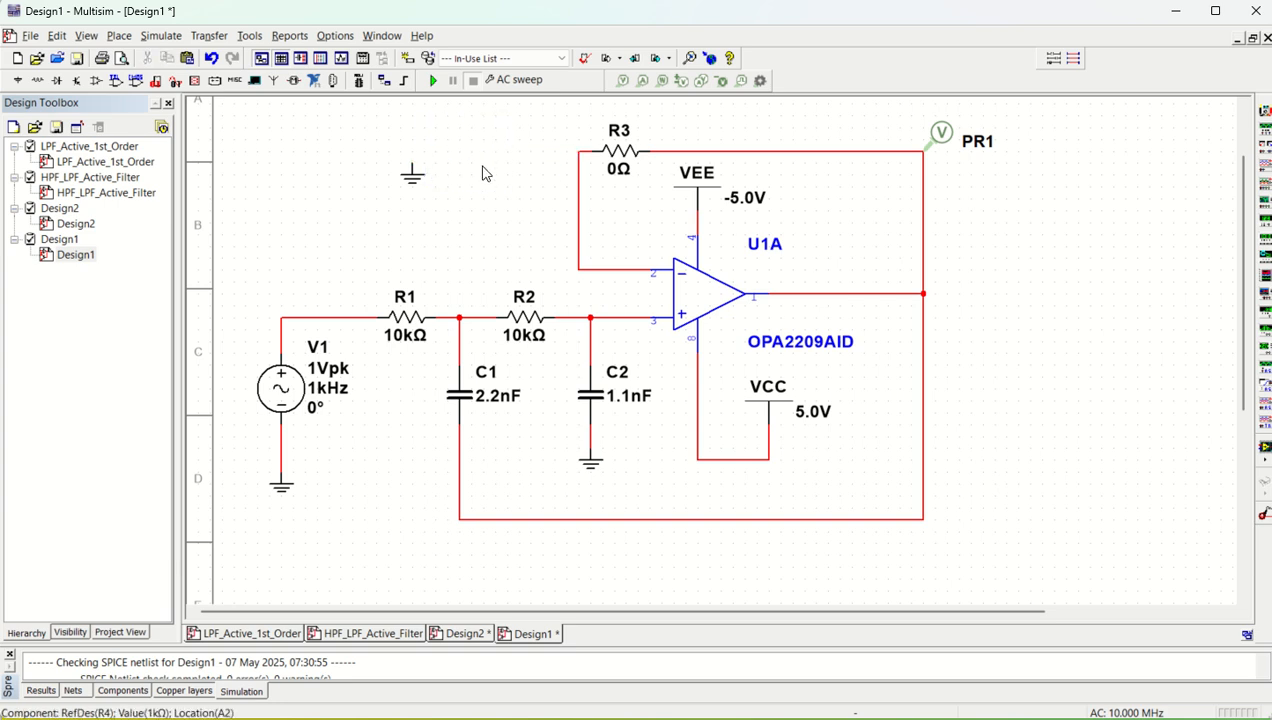
pyautogui.click(405, 182)
pyautogui.press('Delete')
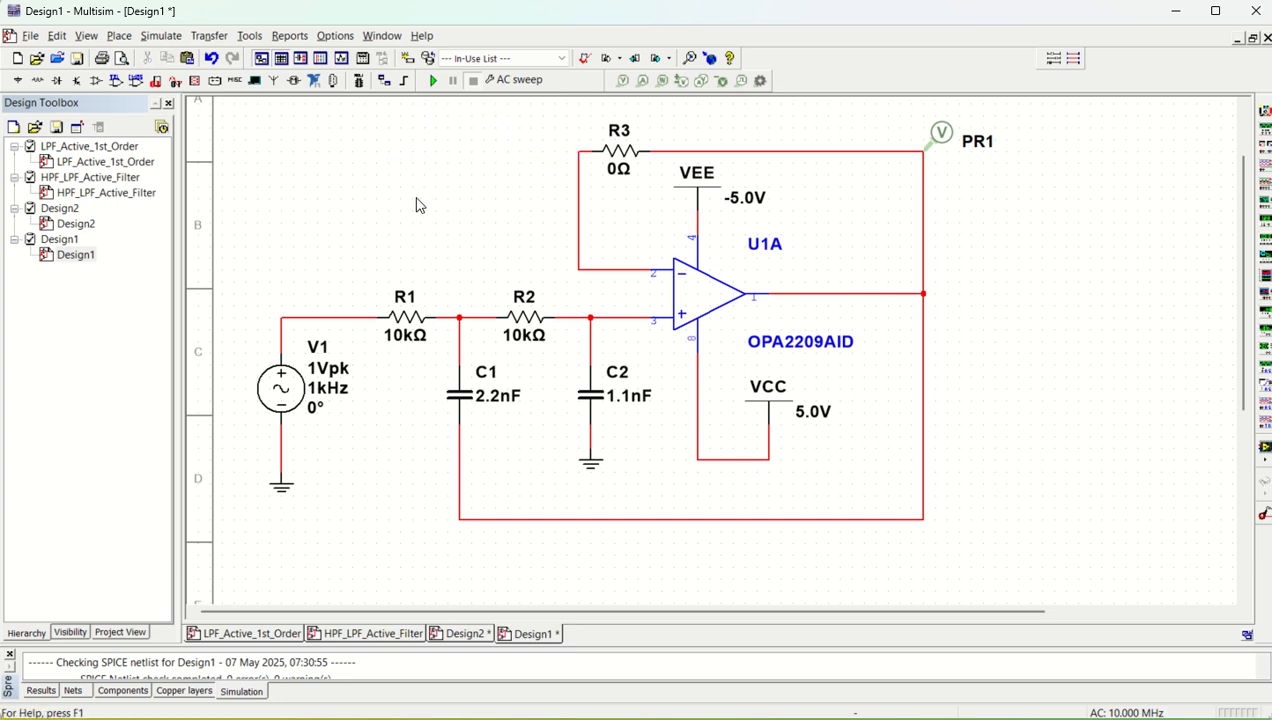
# Run the AC sweep and place the second cursor at about 10.3 kHz on the magnitude trace to read the response
pyautogui.click(433, 81)
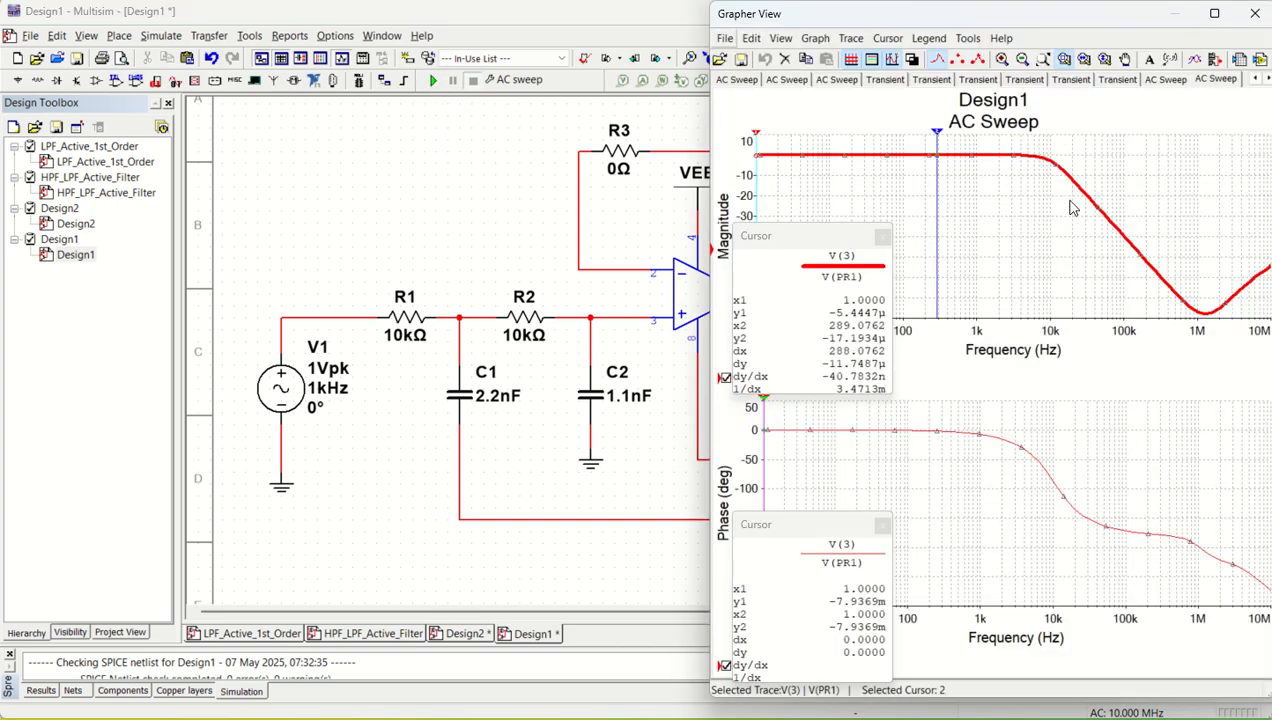
pyautogui.moveTo(940, 139); pyautogui.dragTo(1050, 144)
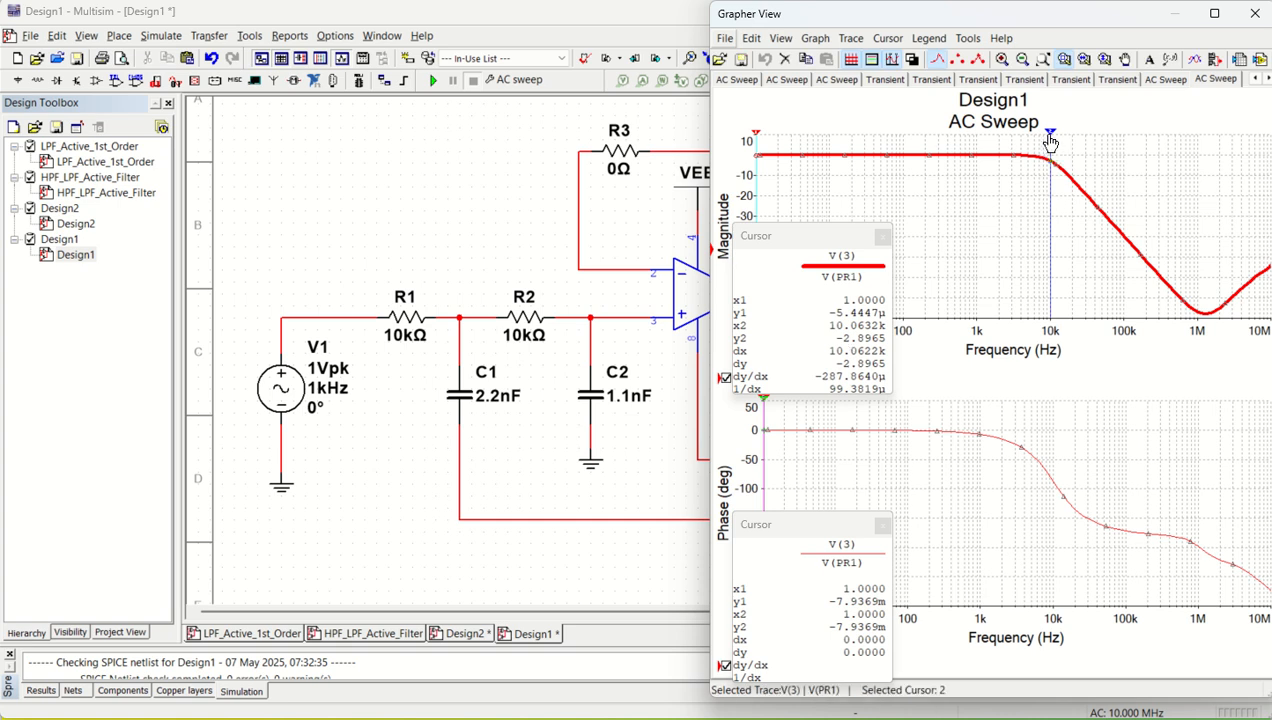
pyautogui.moveTo(1050, 134); pyautogui.dragTo(1052, 139)
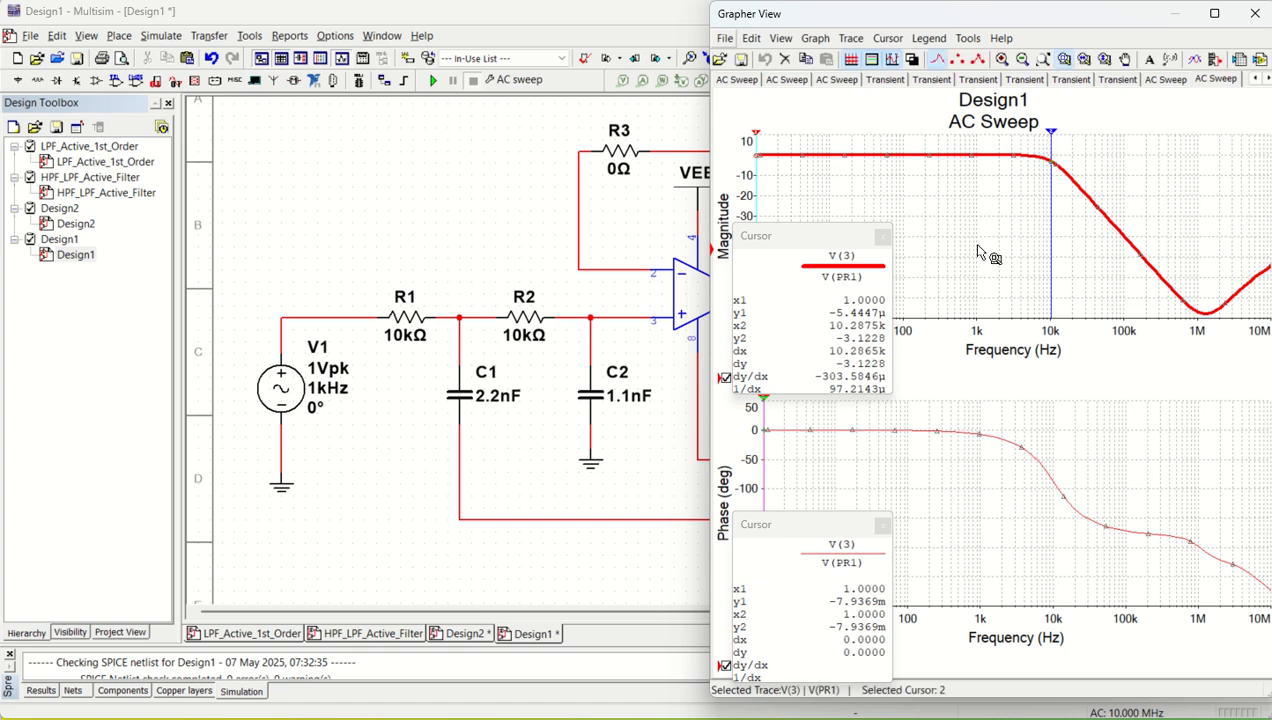
pyautogui.moveTo(815, 238); pyautogui.dragTo(928, 240)
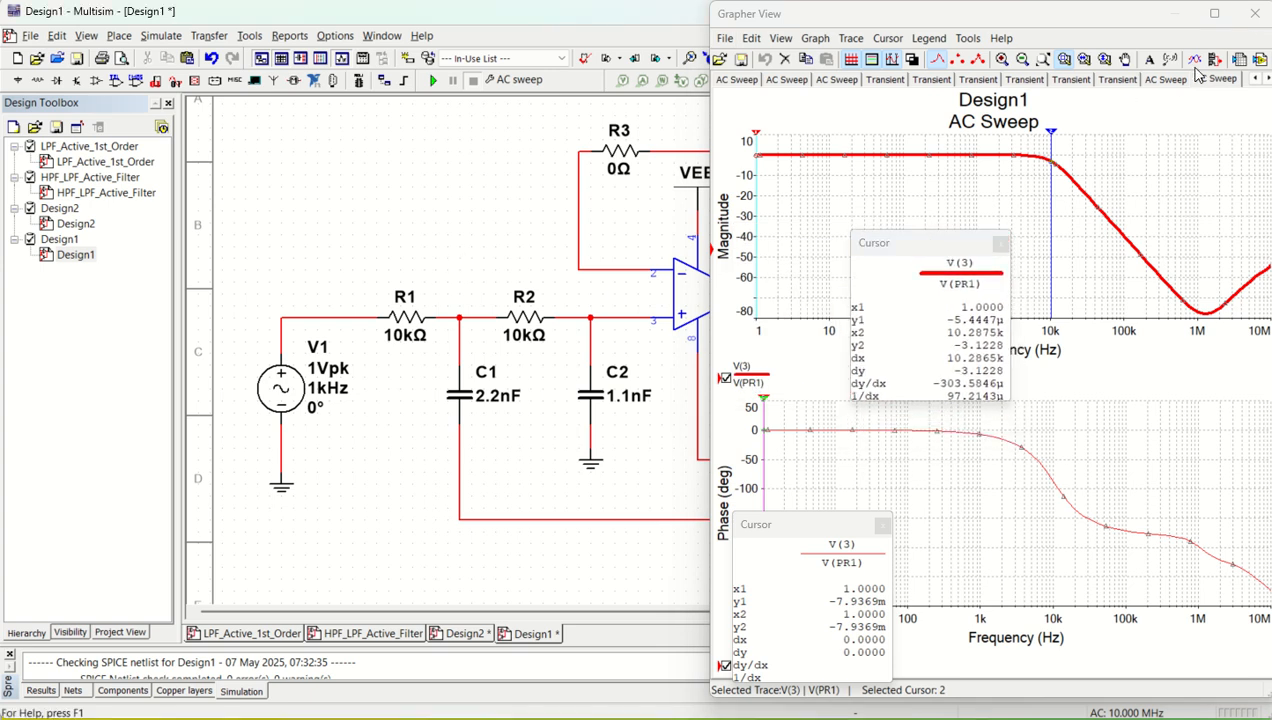
pyautogui.click(1255, 14)
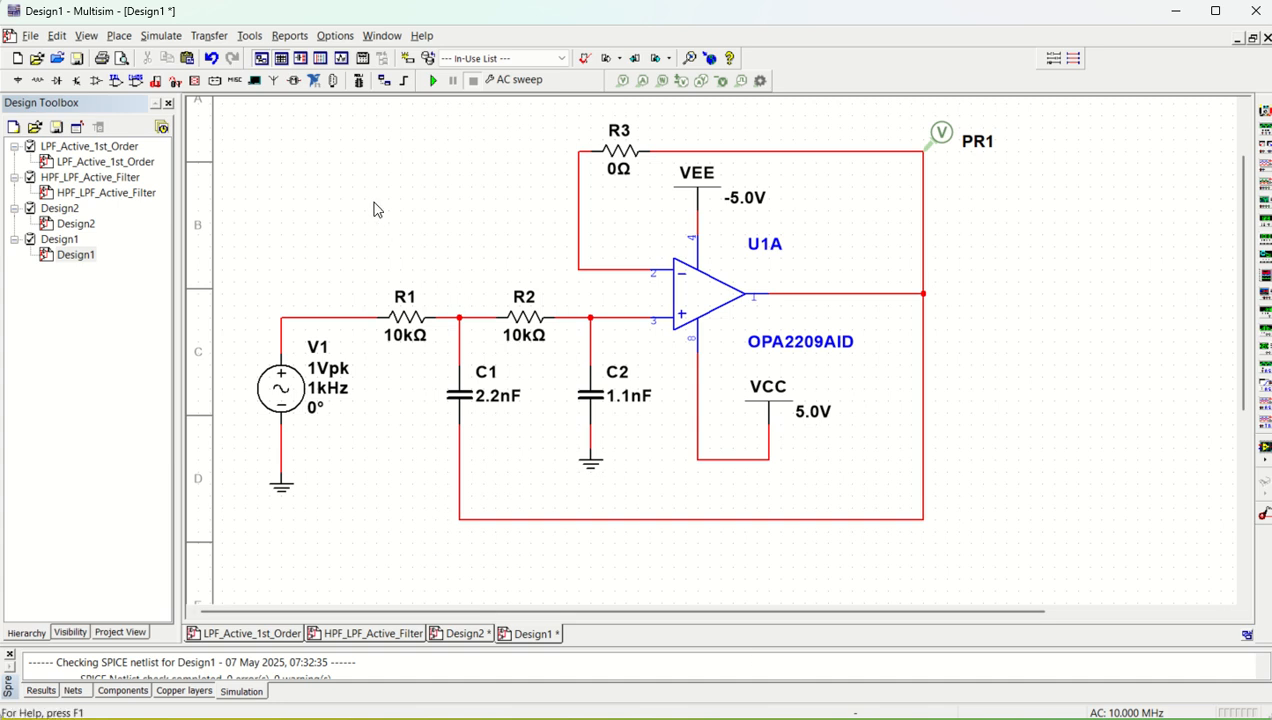
# Replace R3 with a direct wire from the op-amp's inverting input to its output and move probe PR1 onto the output node
pyautogui.click(623, 162)
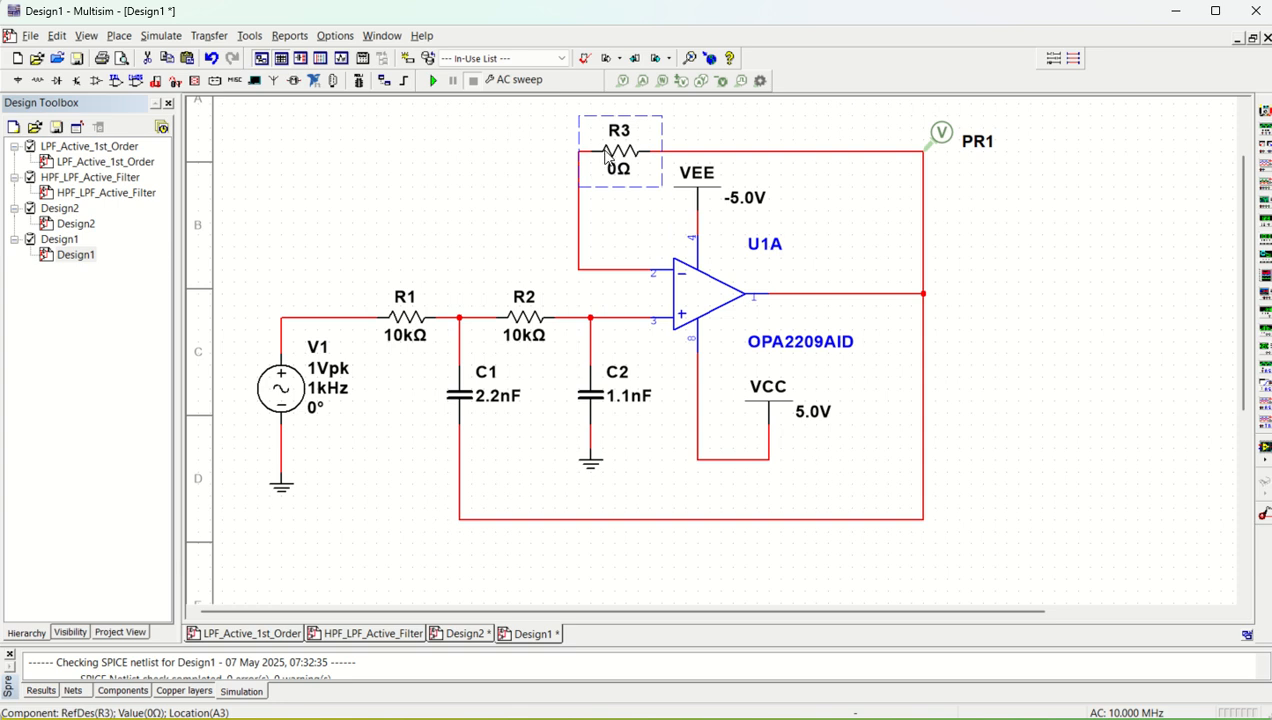
pyautogui.press('Delete')
pyautogui.click(652, 270)
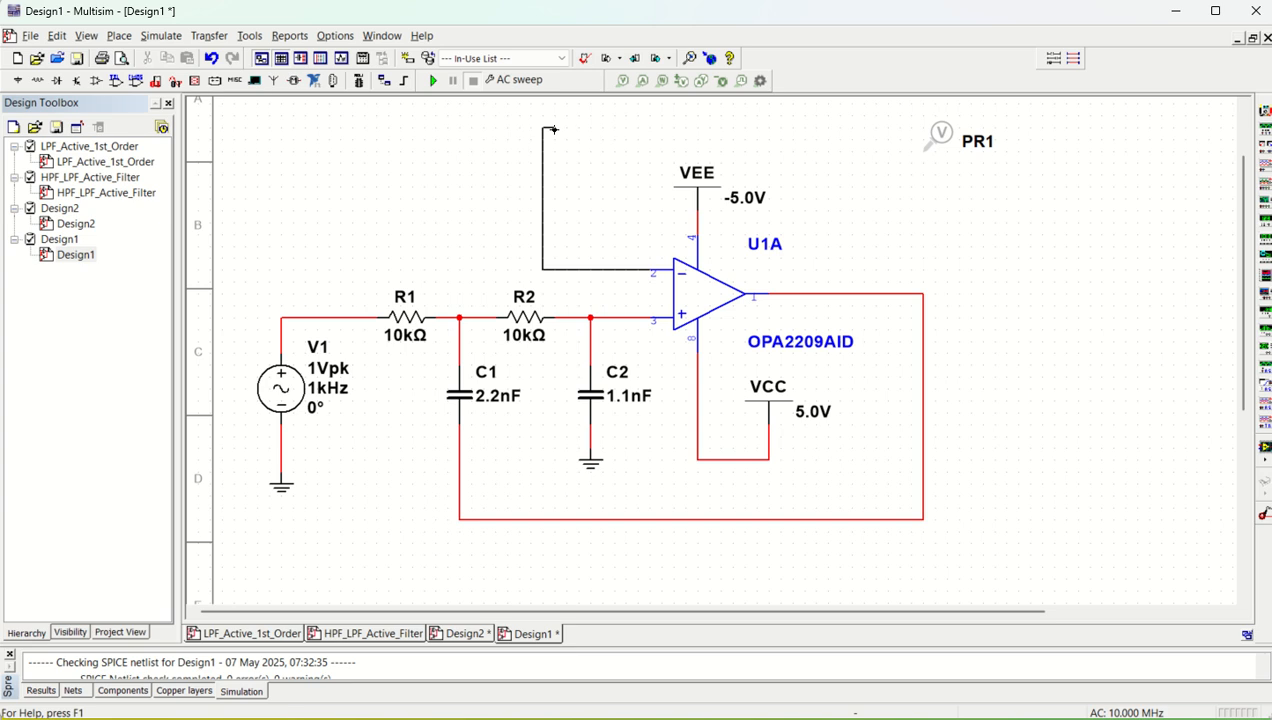
pyautogui.press('Escape')
pyautogui.click(922, 293)
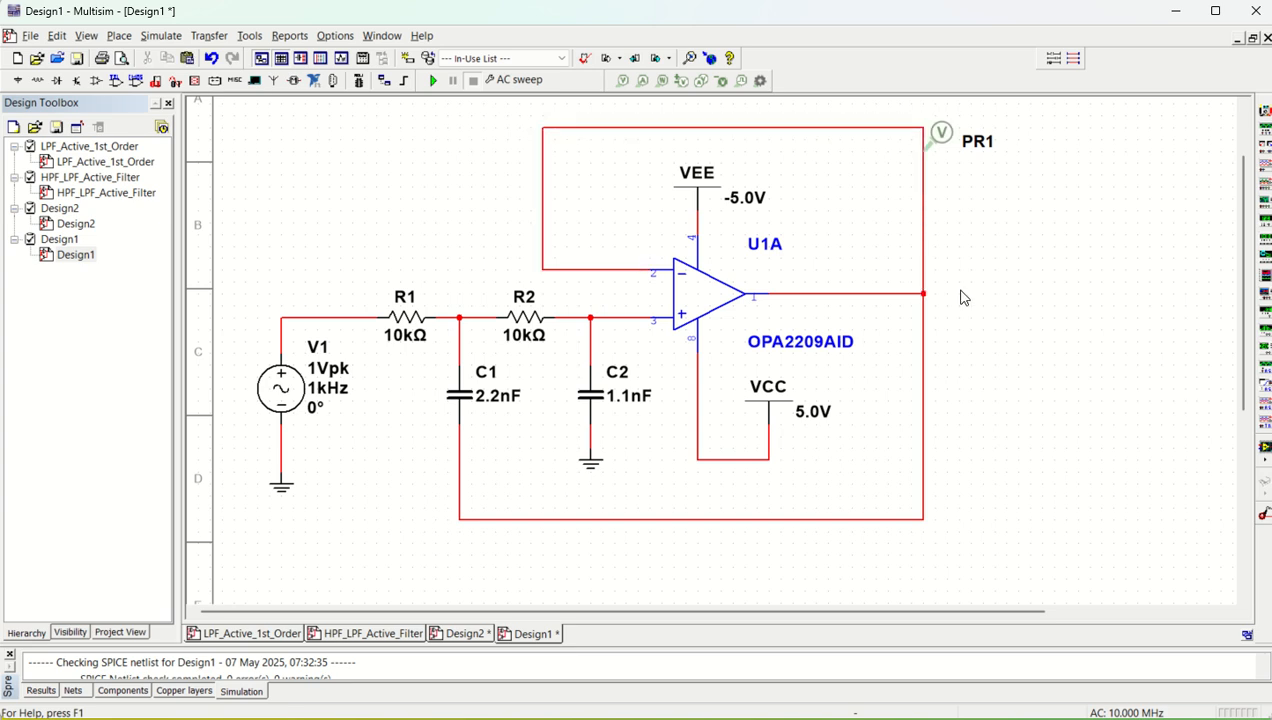
pyautogui.moveTo(940, 133); pyautogui.dragTo(937, 278)
pyautogui.click(968, 355)
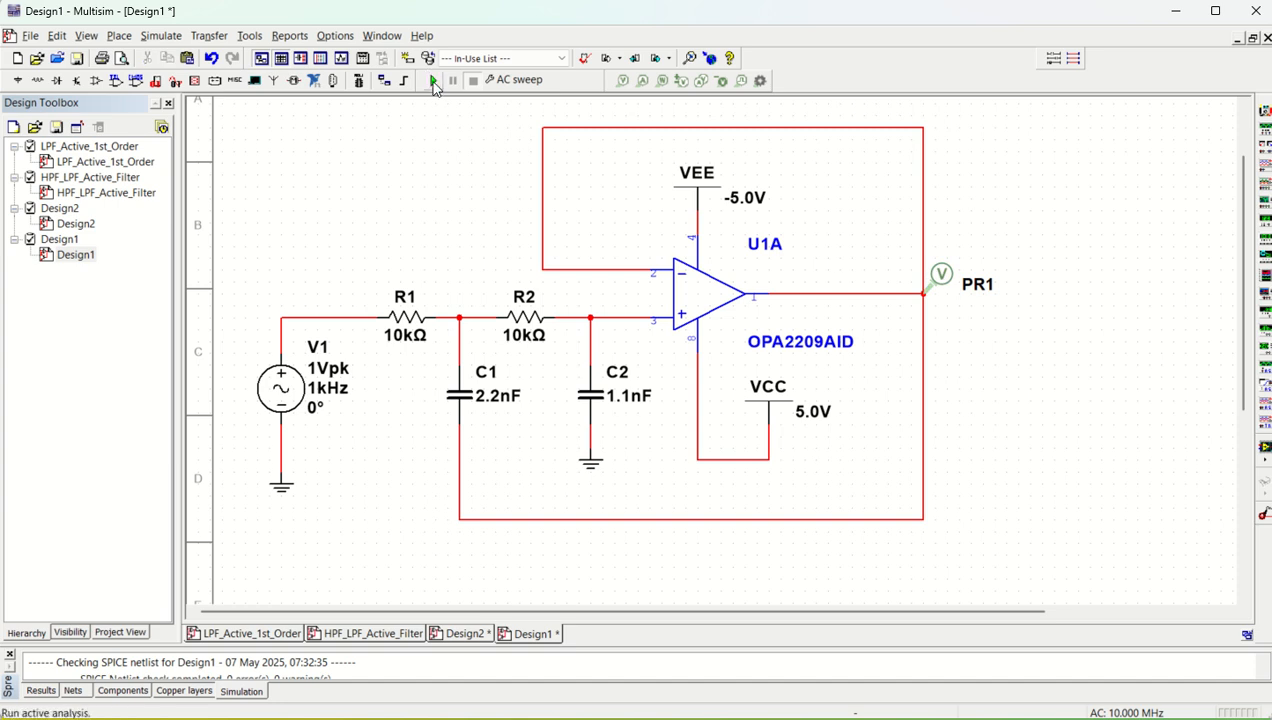
# Rerun the AC sweep with the direct feedback wire and check the magnitude response, then return to the schematic
pyautogui.click(433, 81)
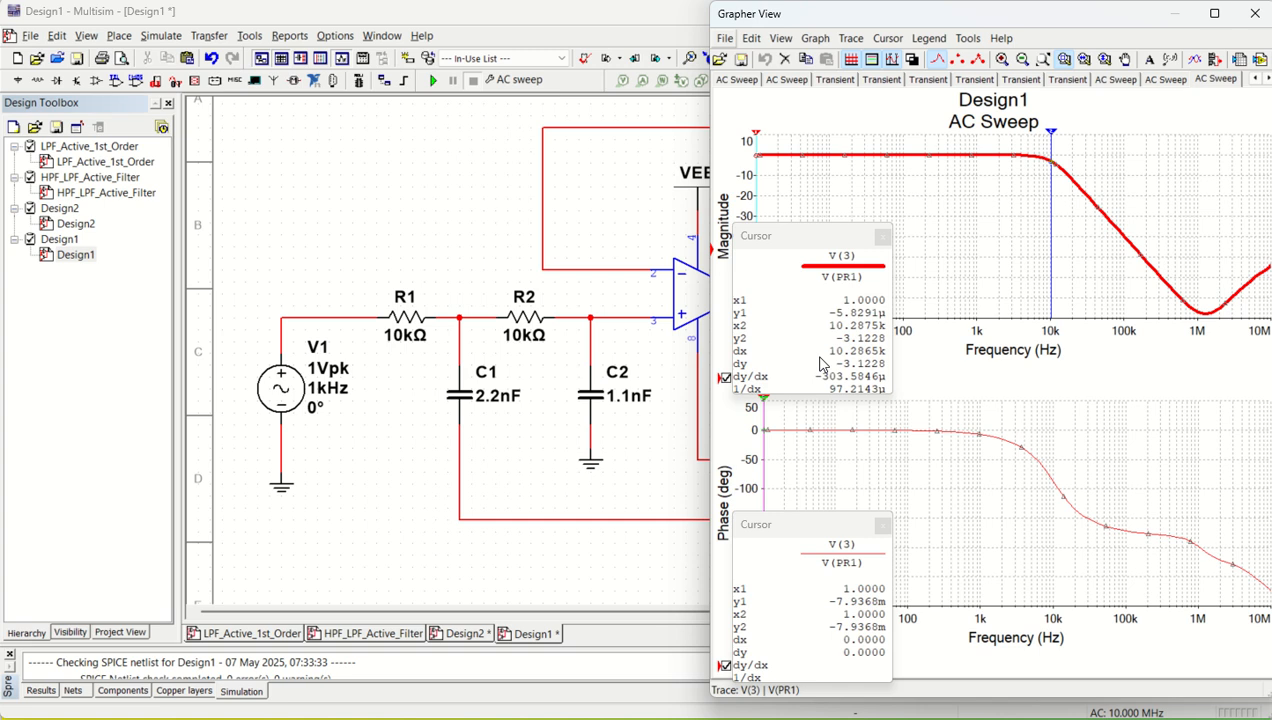
pyautogui.click(454, 221)
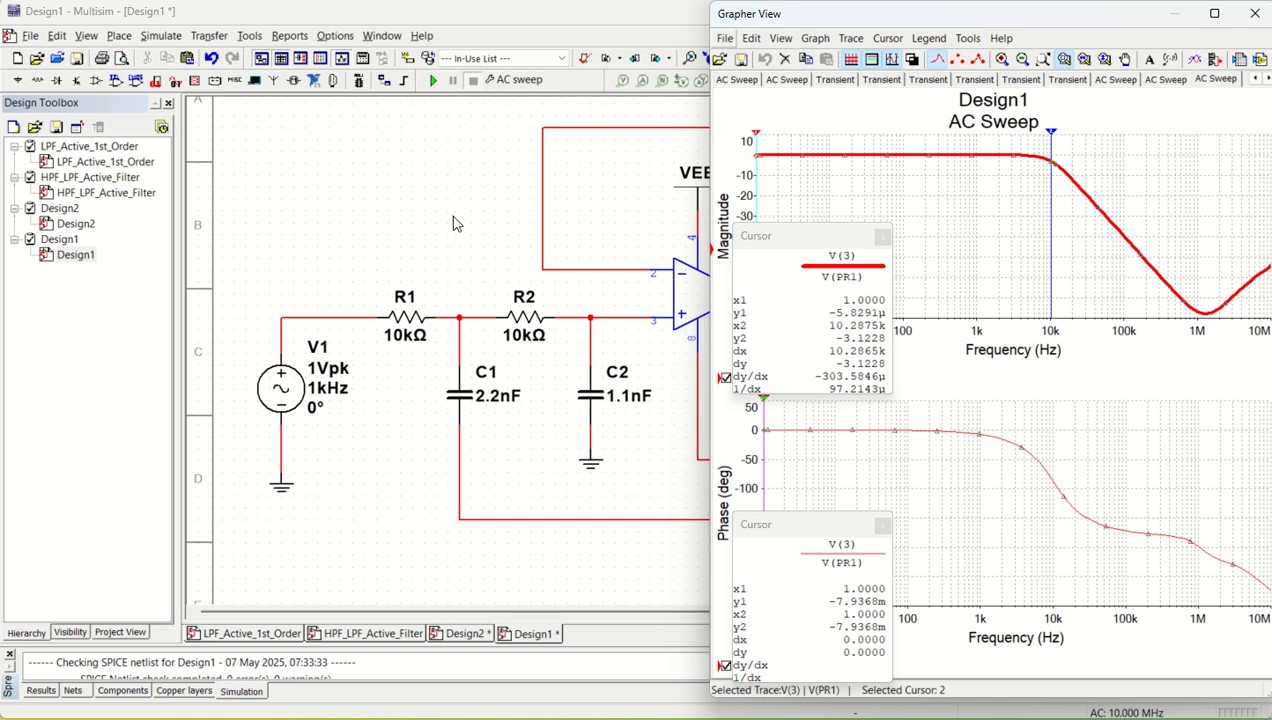
pyautogui.click(1254, 13)
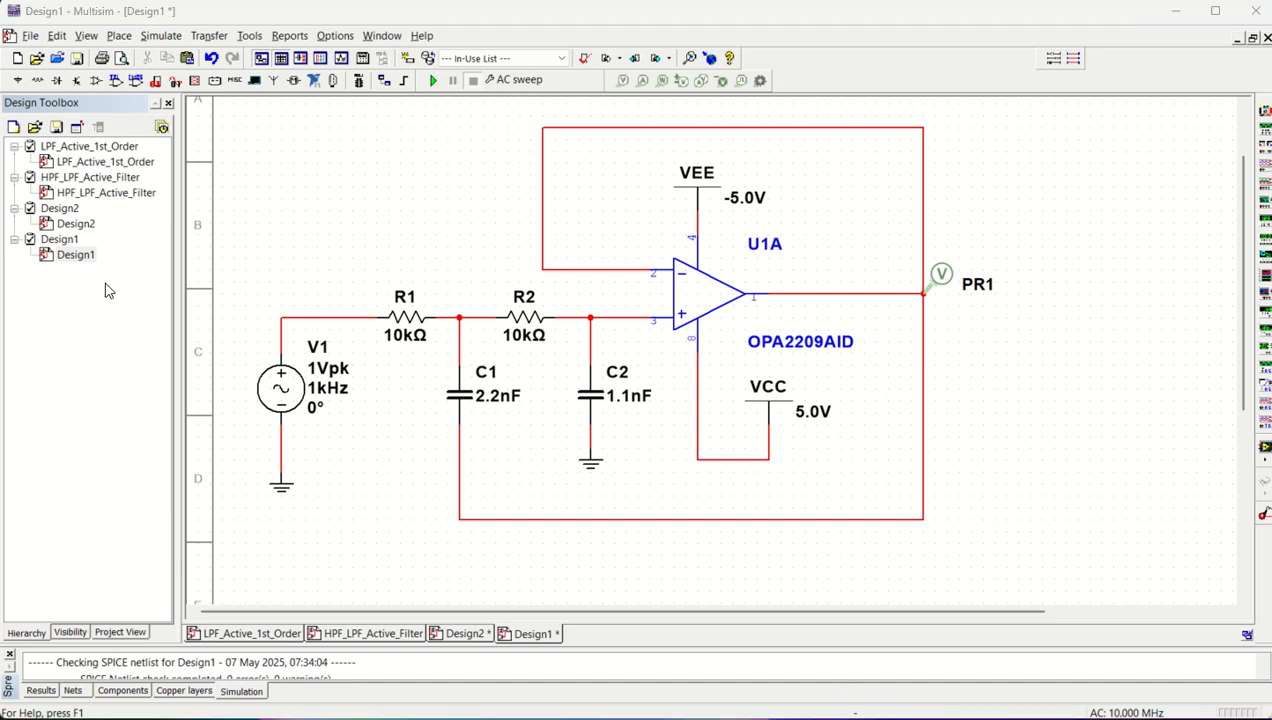
pyautogui.click(385, 196)
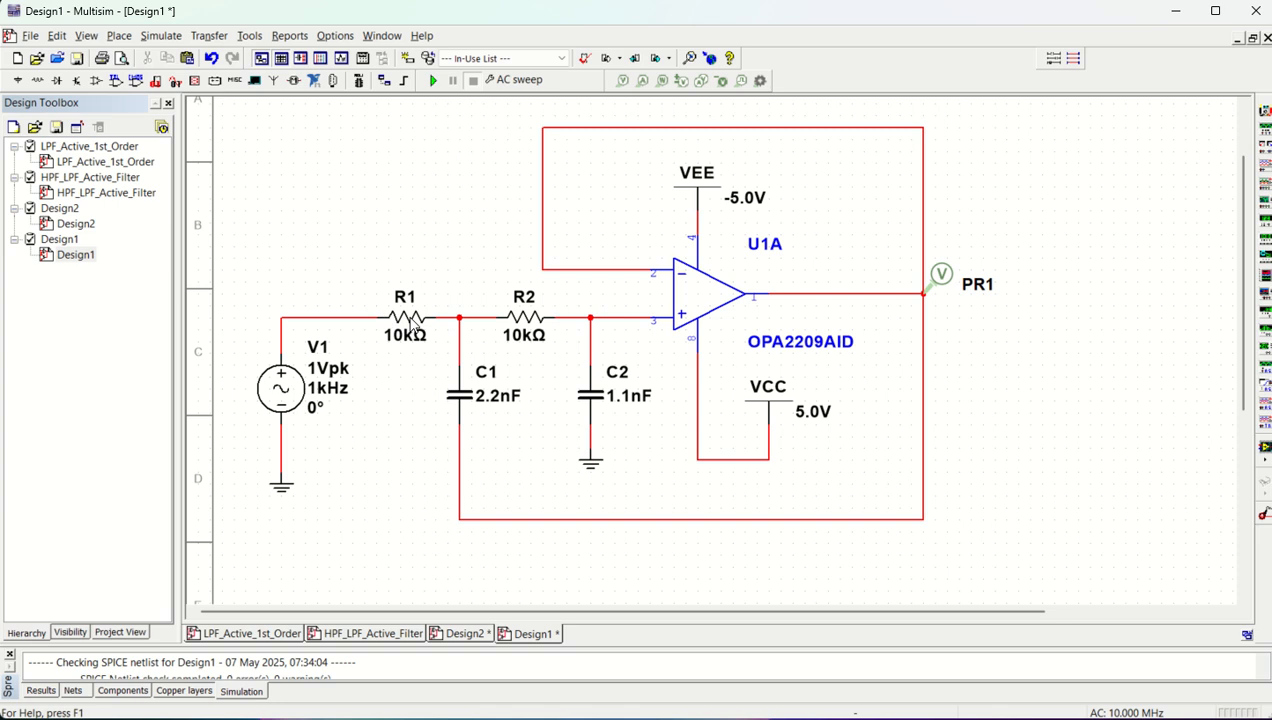
# Set the resistance of R1 and R2 to 1.6 kΩ each
pyautogui.doubleClick(413, 325)
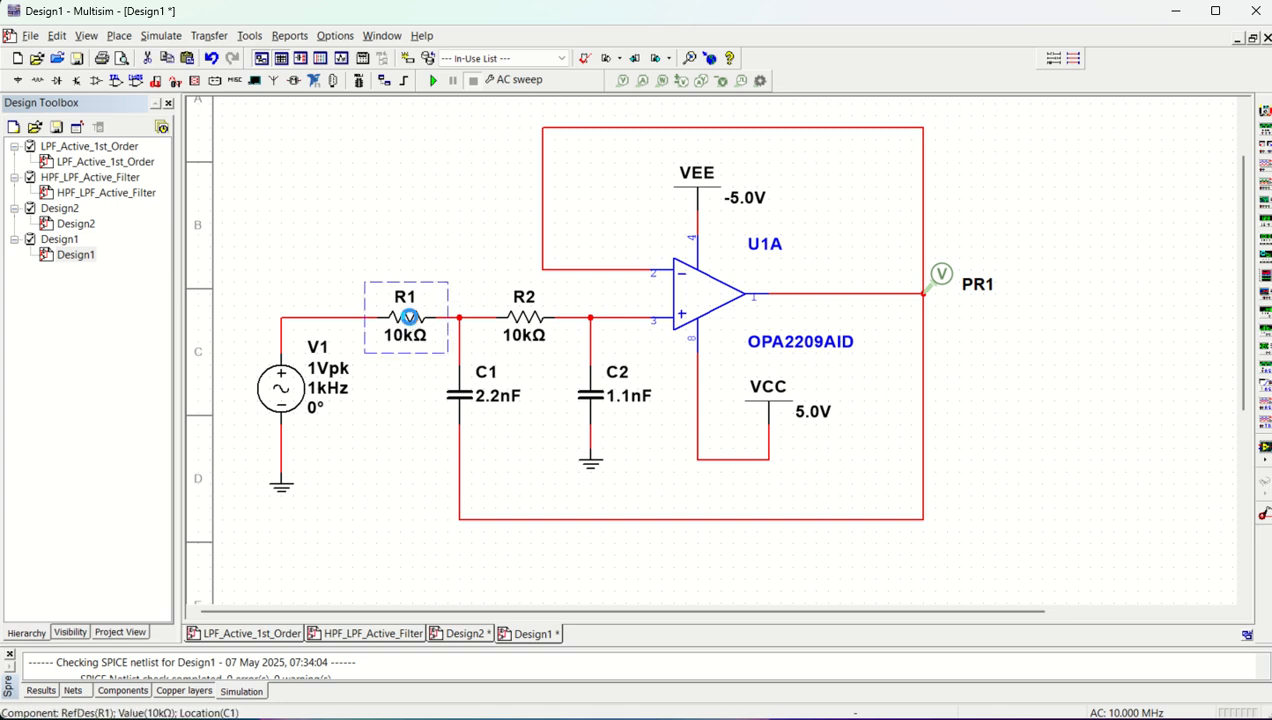
pyautogui.write('1')
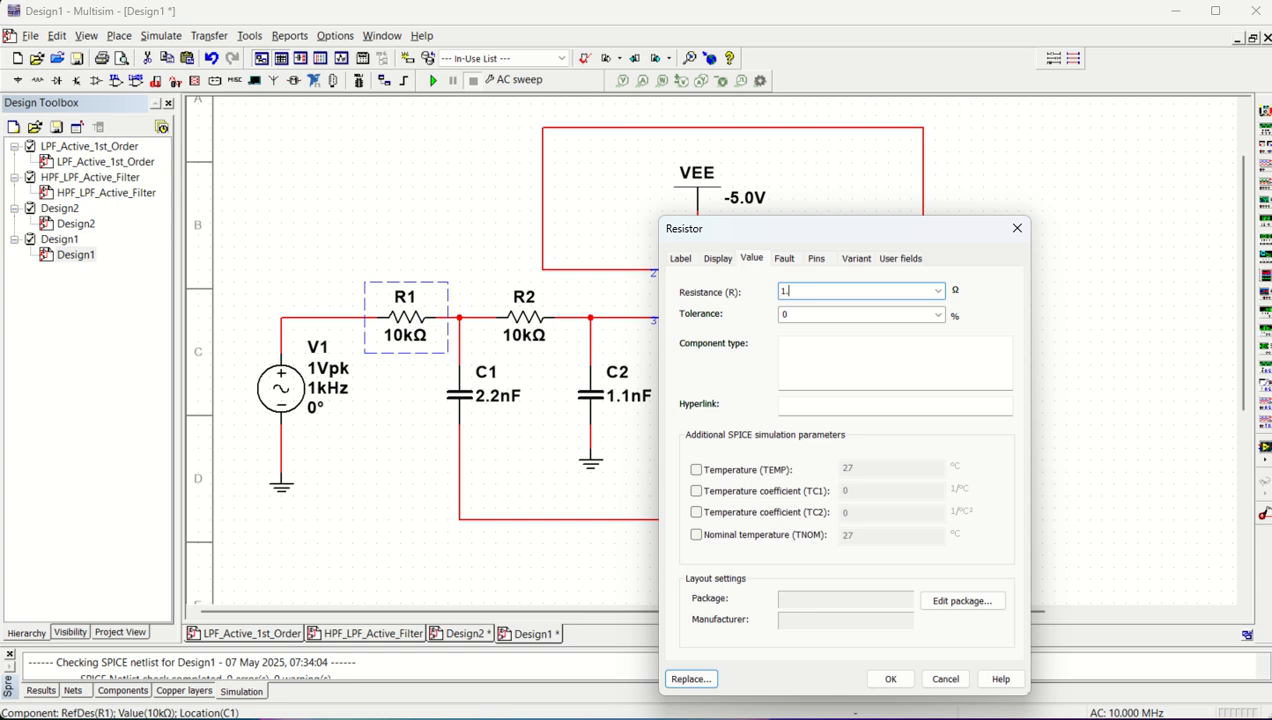
pyautogui.write('.6k')
pyautogui.press('Return')
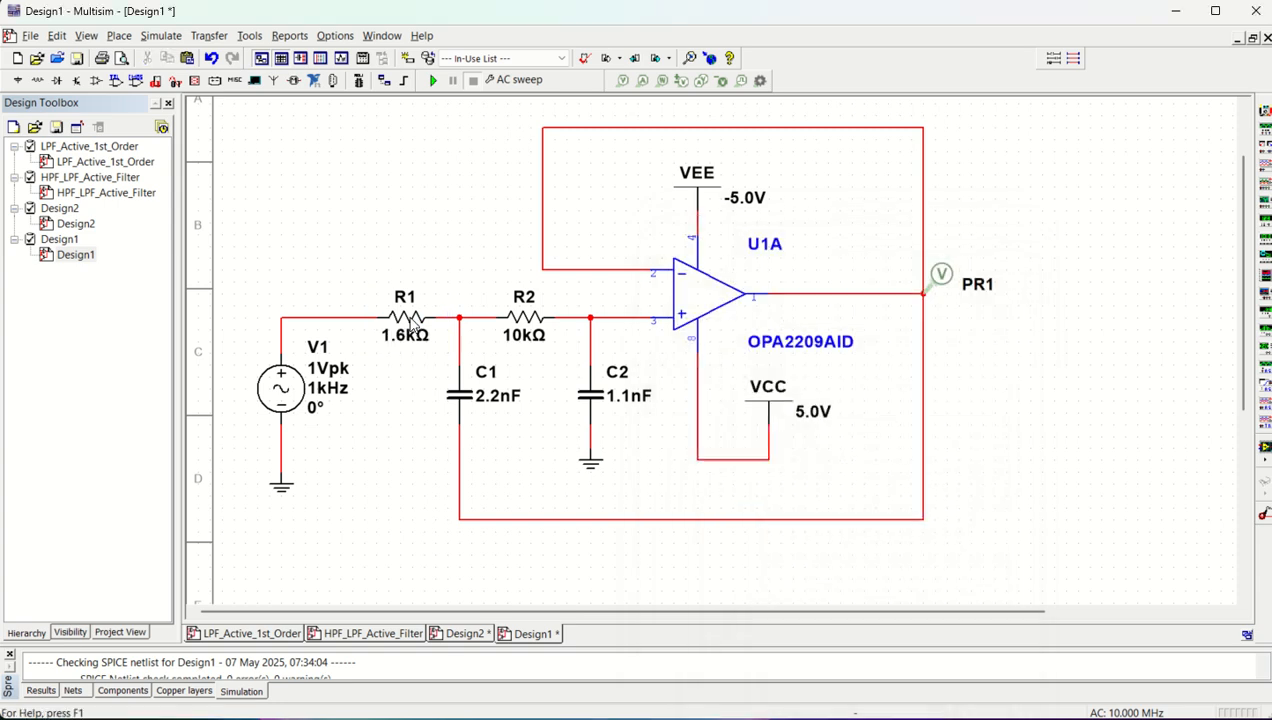
pyautogui.click(522, 316)
pyautogui.doubleClick(522, 316)
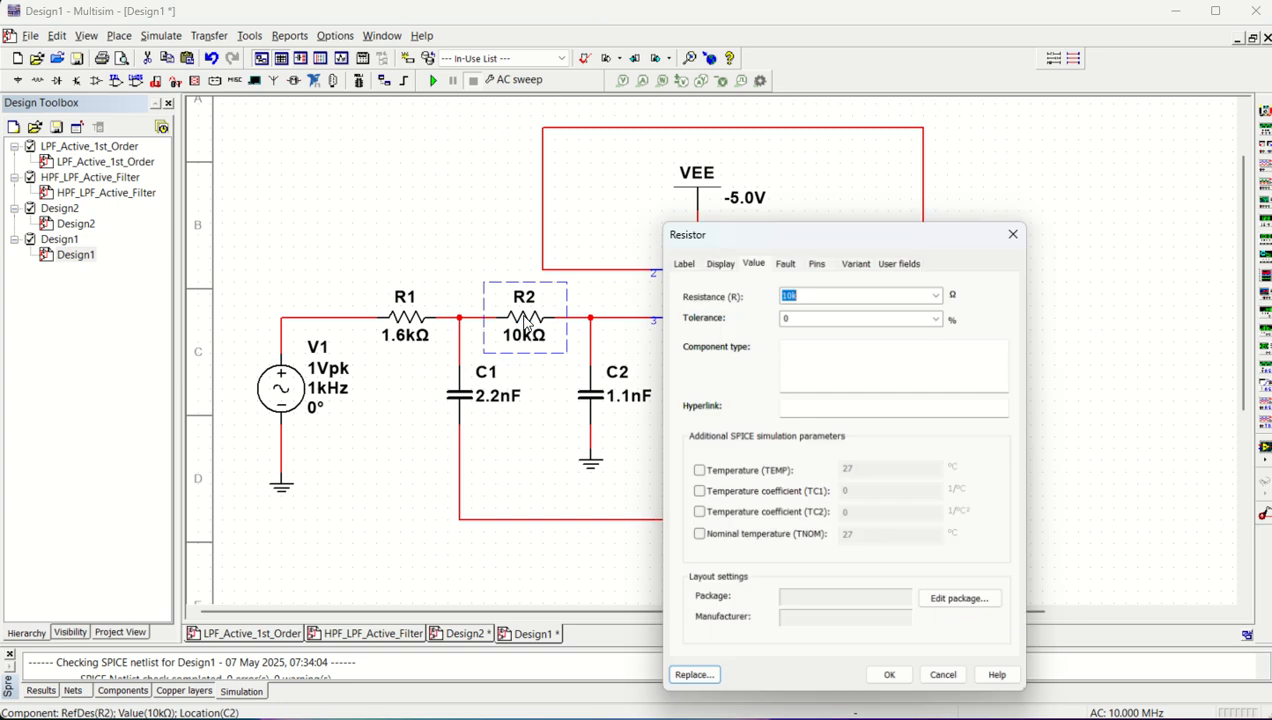
pyautogui.write('1')
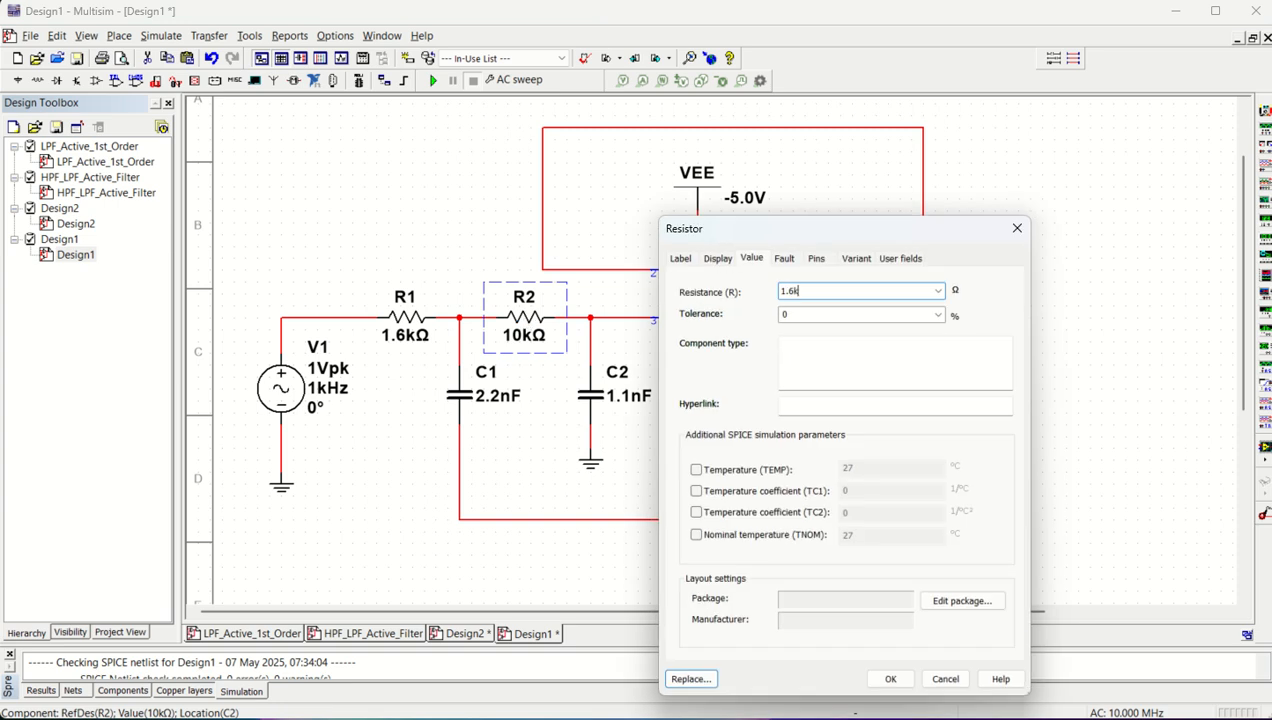
pyautogui.write('.6k')
pyautogui.press('Return')
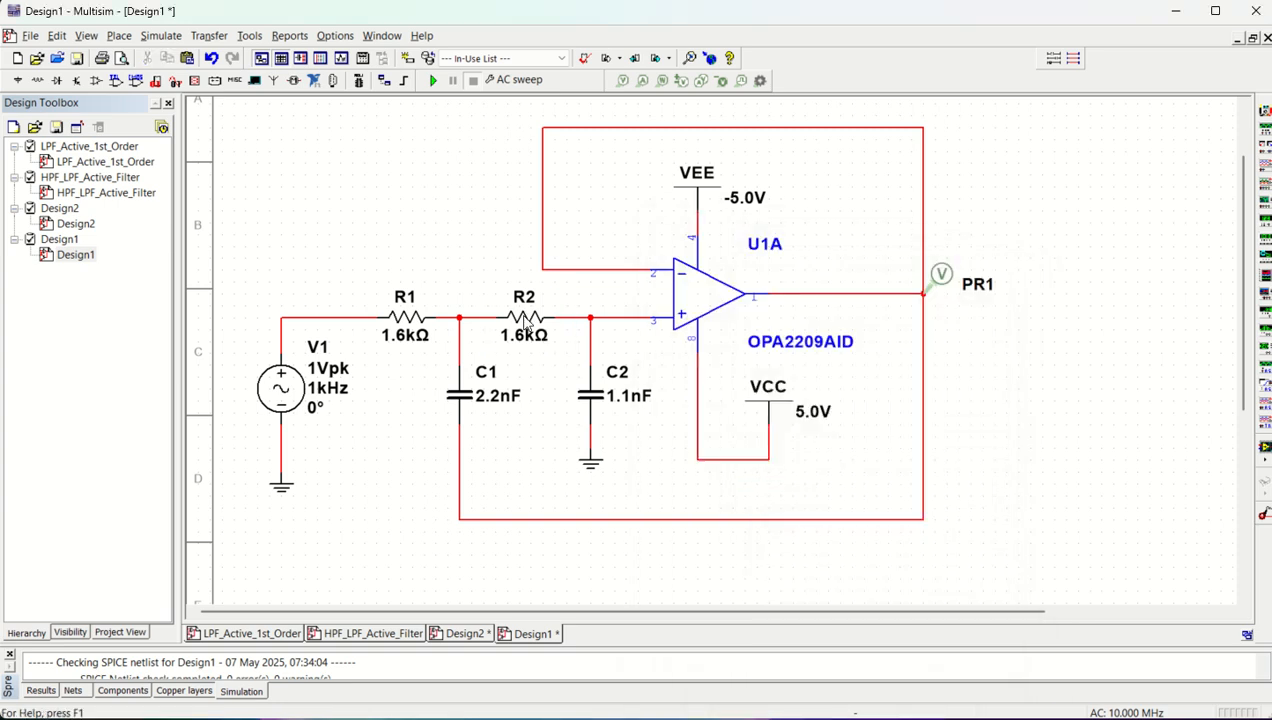
# Set the capacitance of C1 and C2 to 100 nF each
pyautogui.click(457, 393)
pyautogui.doubleClick(457, 393)
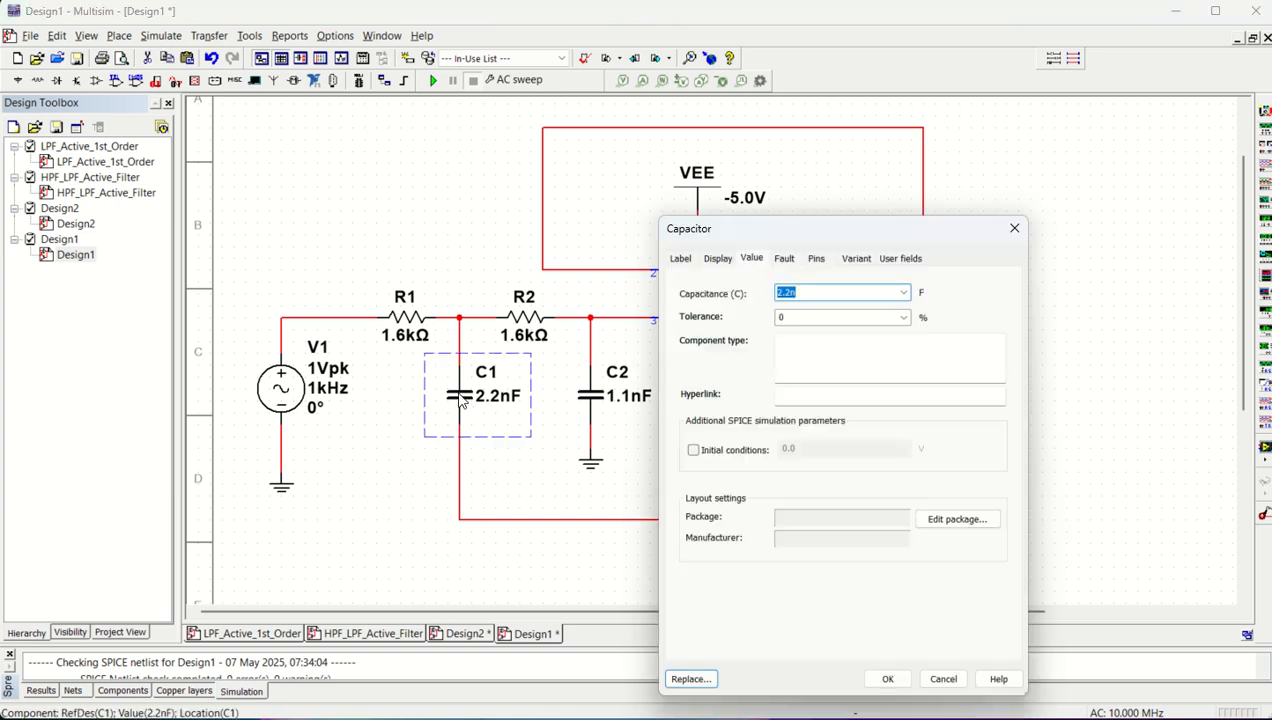
pyautogui.write('100n')
pyautogui.press('Return')
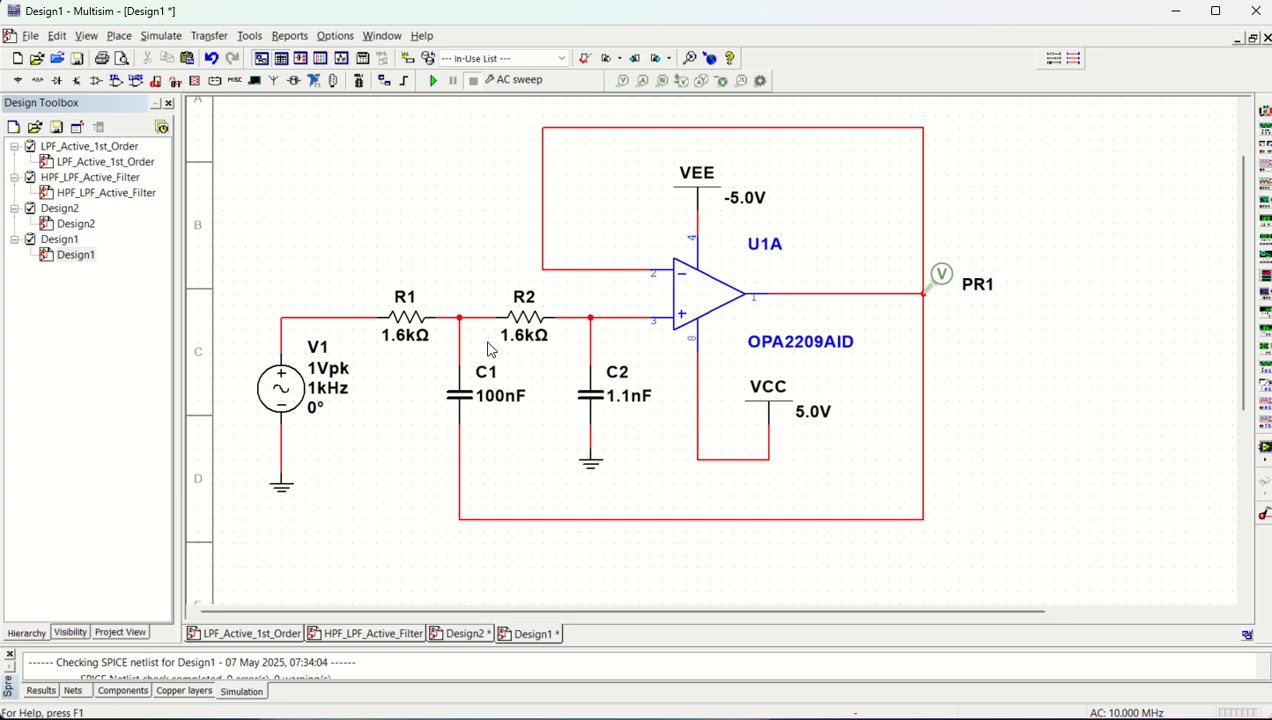
pyautogui.click(588, 395)
pyautogui.doubleClick(588, 395)
pyautogui.write('100n')
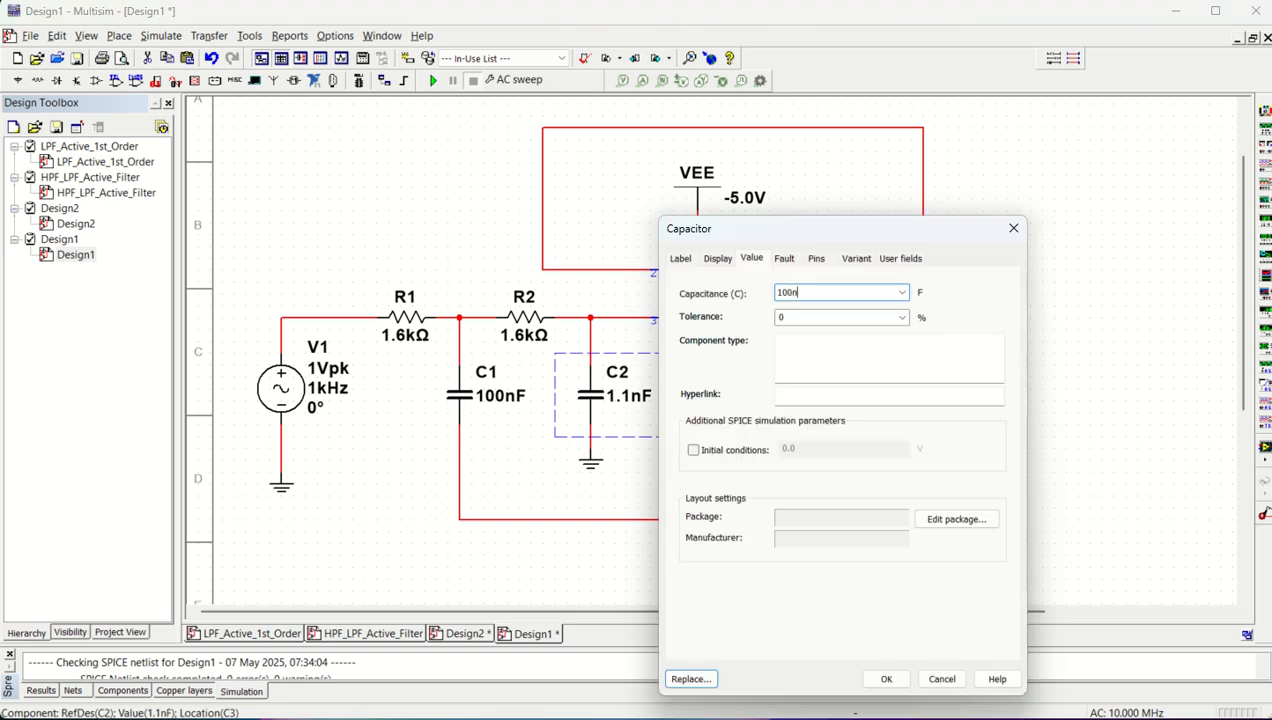
pyautogui.press('Return')
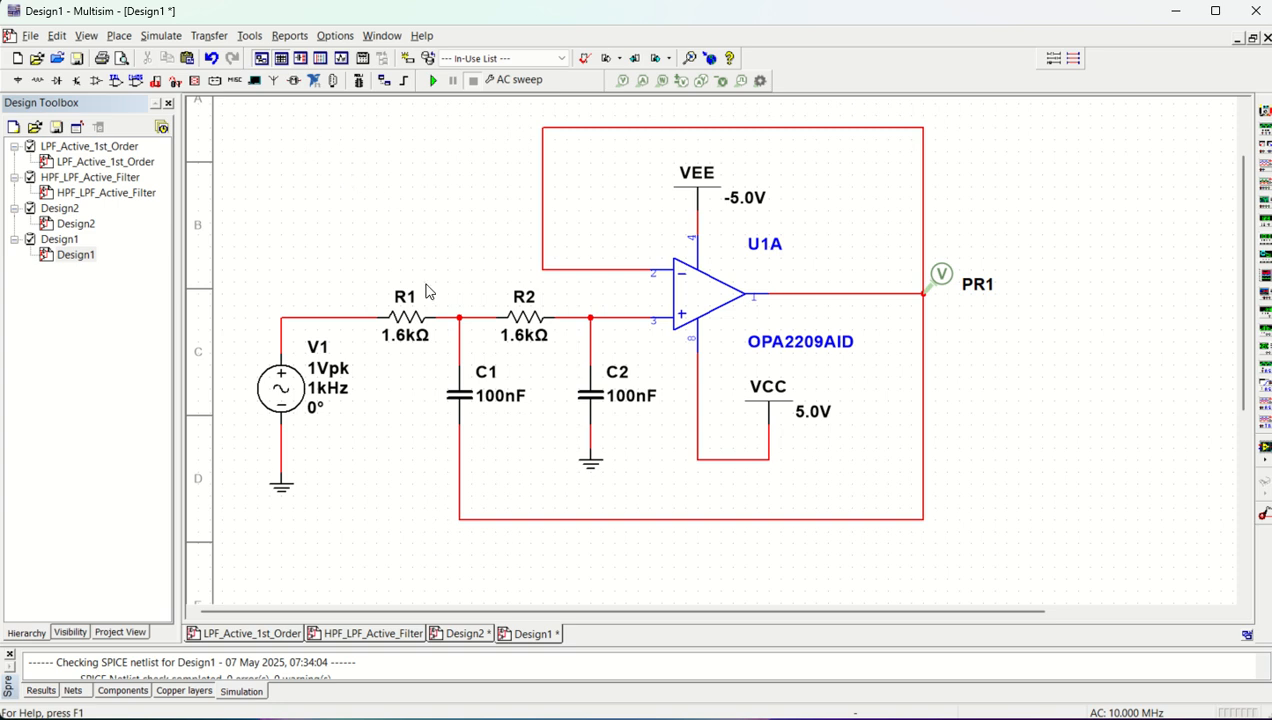
# Copy R1, insert one copy into the feedback wire above the op-amp, and place a second copy beside the feedback loop as R4
pyautogui.click(404, 326)
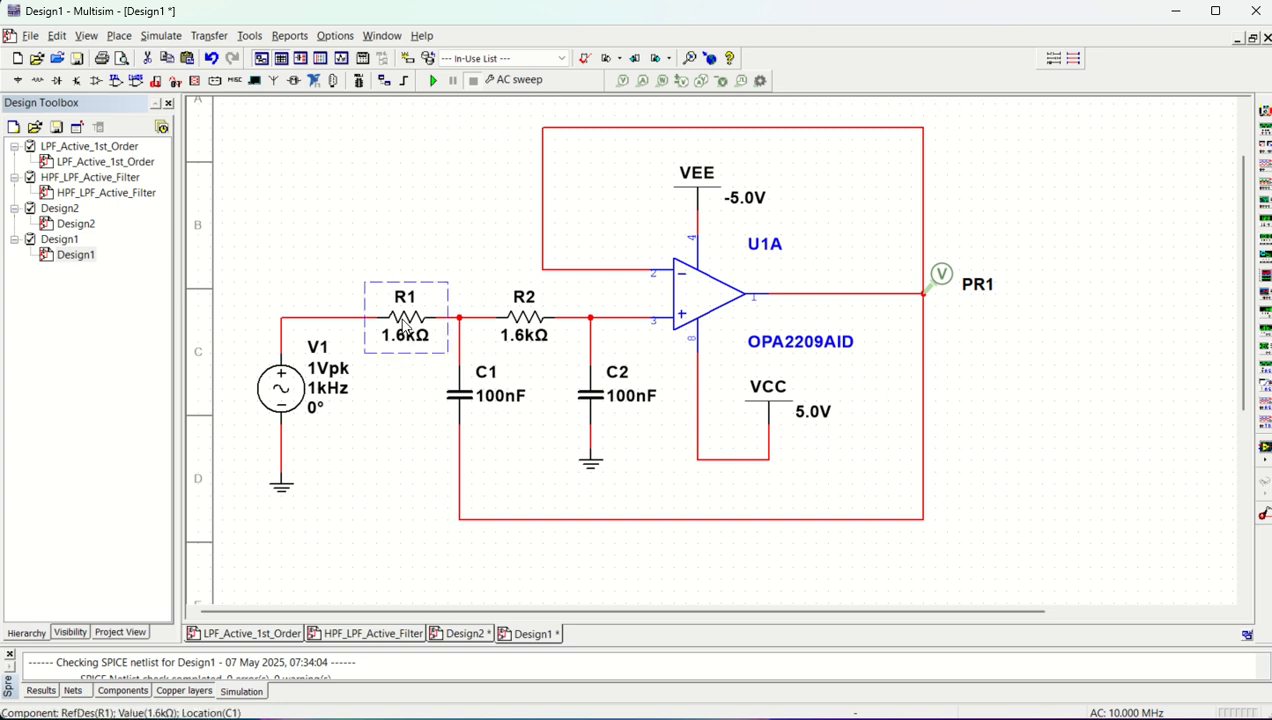
pyautogui.hotkey('ctrl', 'c')
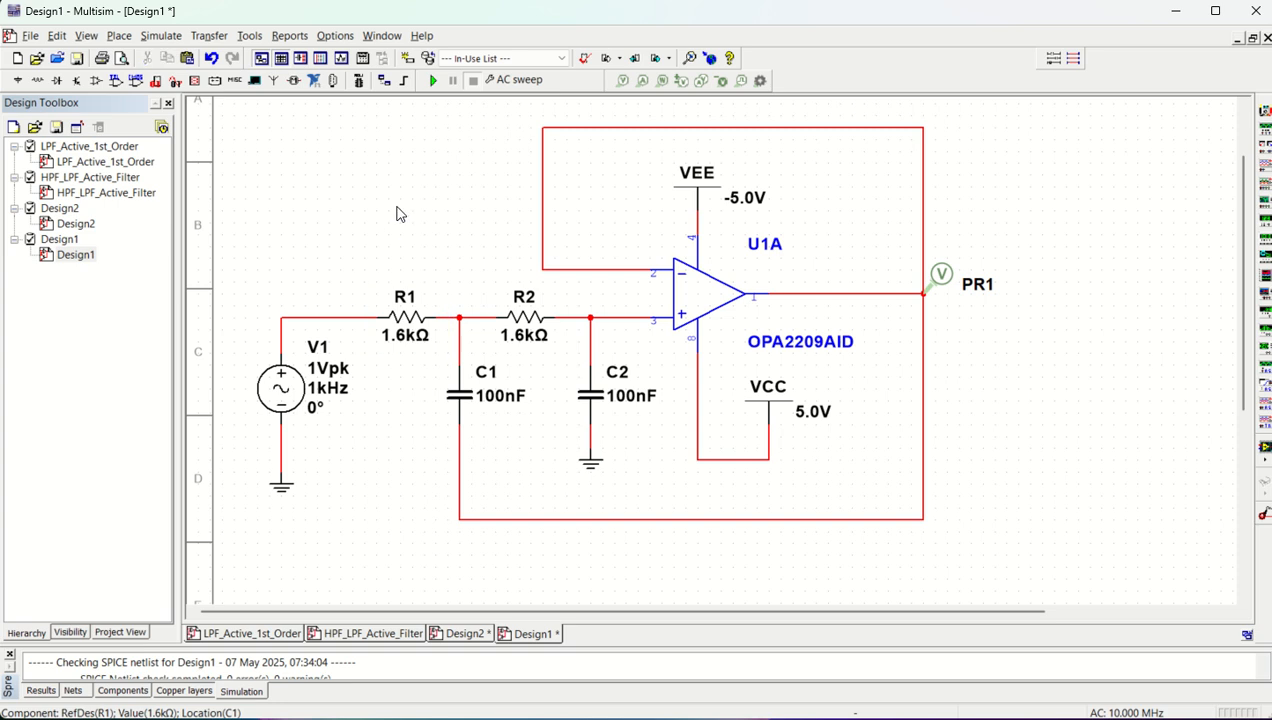
pyautogui.hotkey('ctrl', 'v')
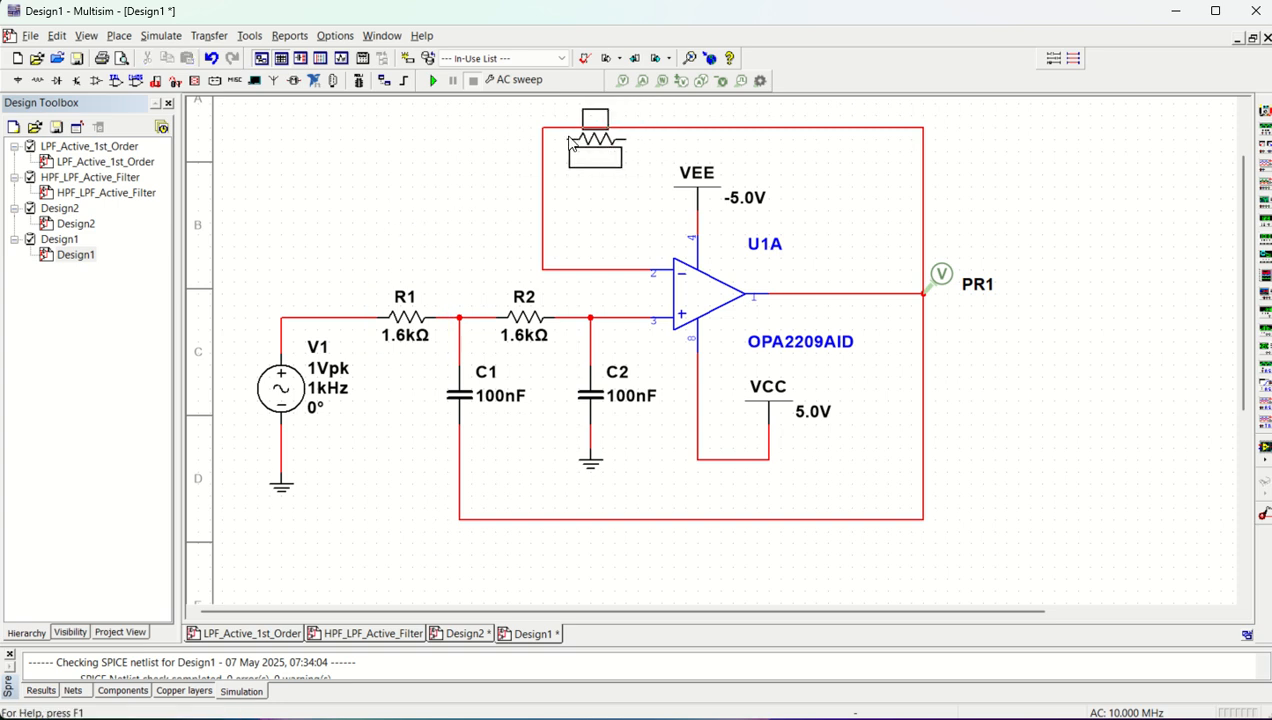
pyautogui.click(571, 137)
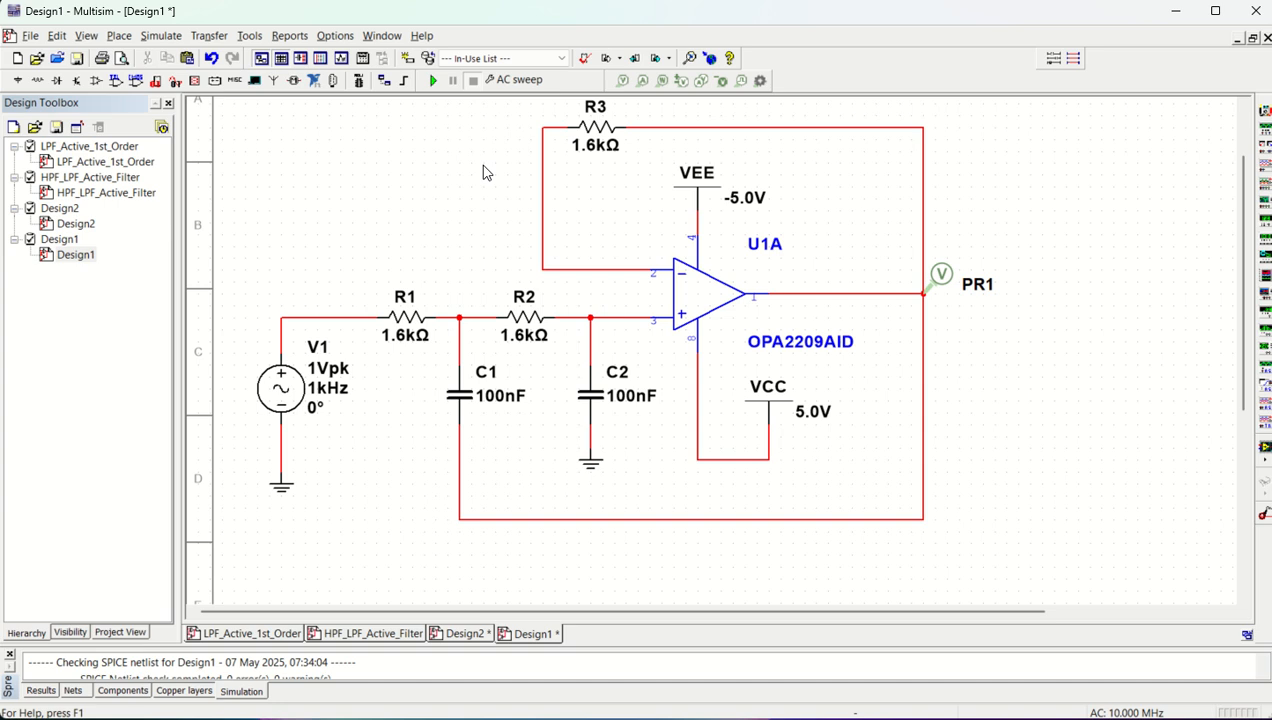
pyautogui.hotkey('ctrl', 'v')
pyautogui.press('Escape')
pyautogui.click(432, 138)
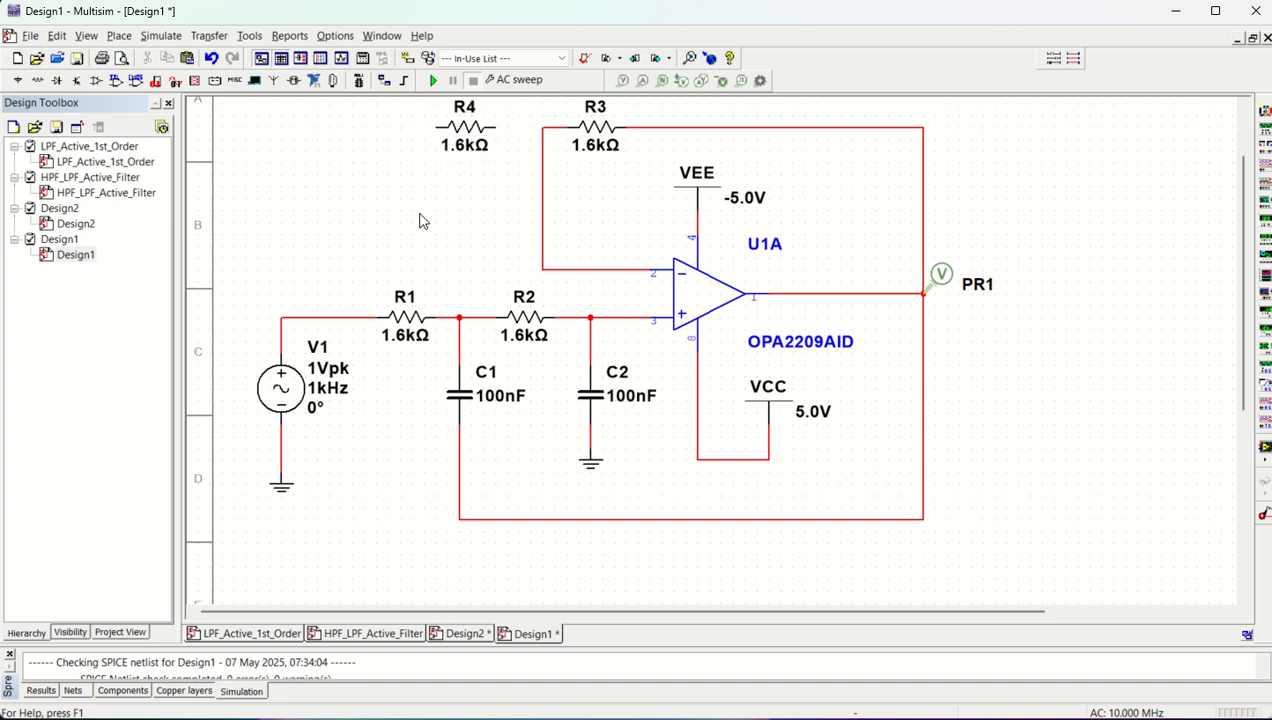
# Place a copy of the ground symbol near R4 and wire R4 between ground and the inverting-input side of R3
pyautogui.click(286, 493)
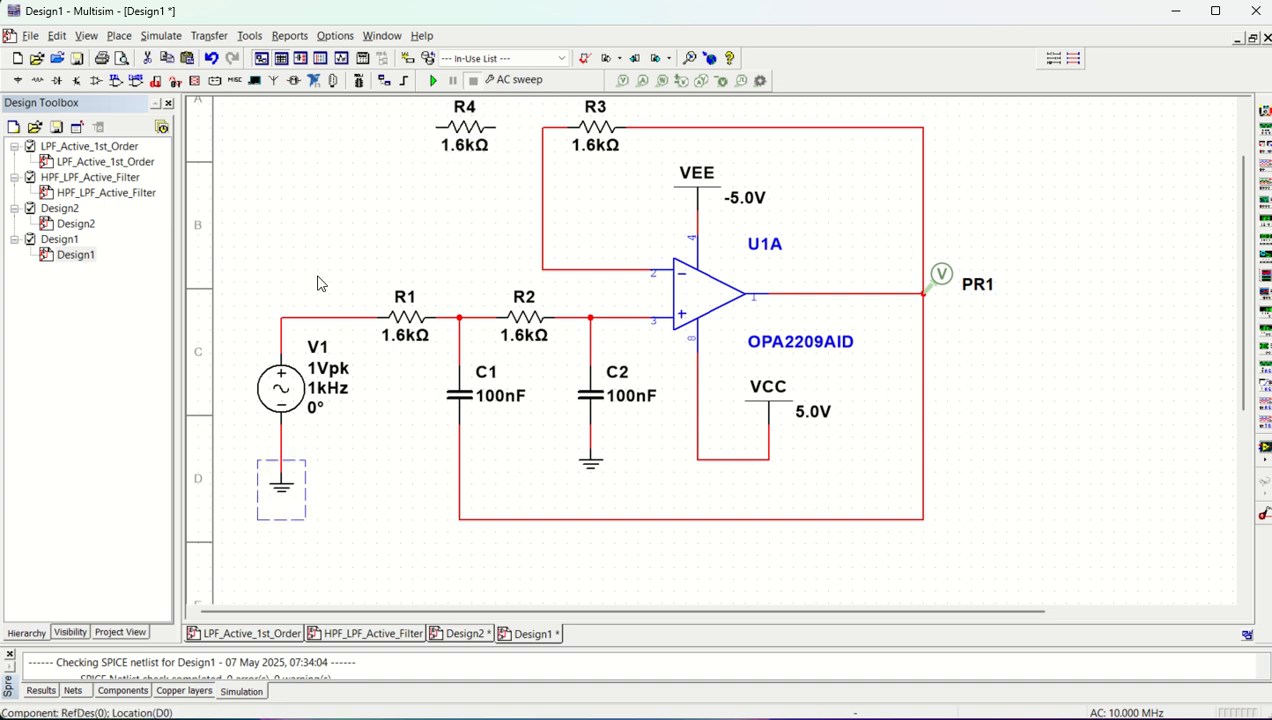
pyautogui.click(343, 228)
pyautogui.hotkey('ctrl', 'v')
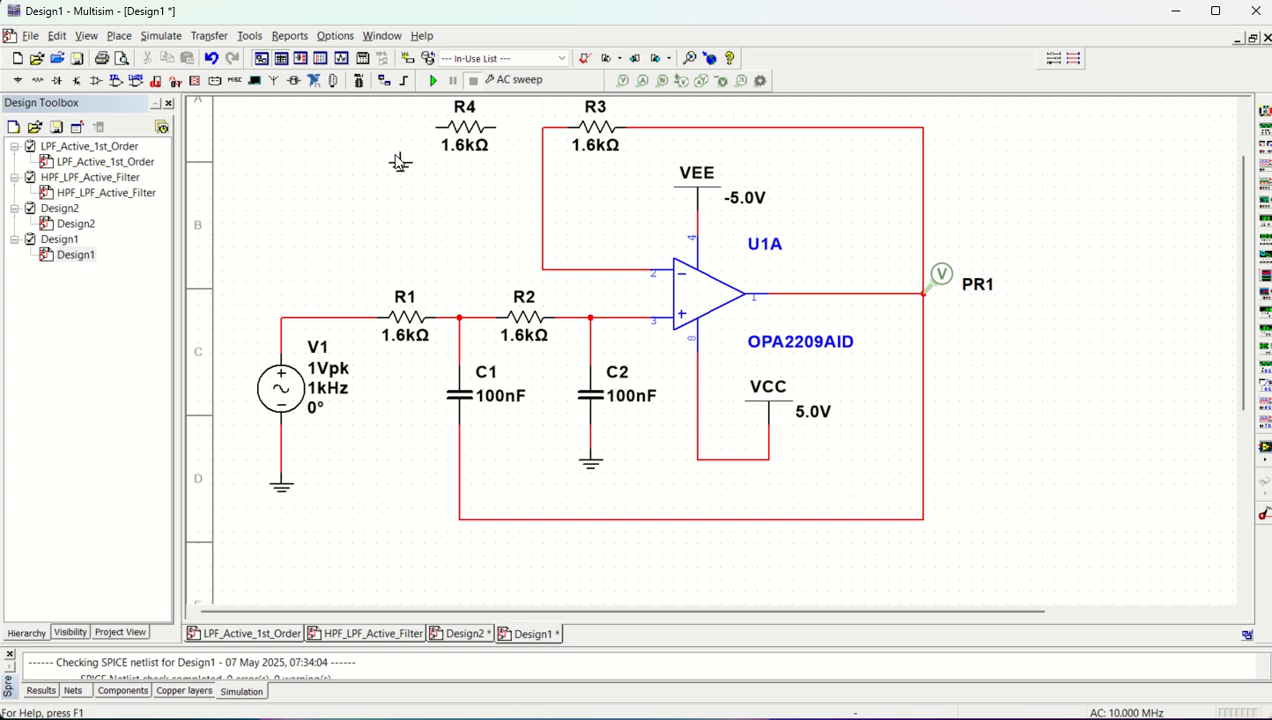
pyautogui.click(400, 160)
pyautogui.click(436, 128)
pyautogui.click(400, 155)
pyautogui.click(494, 127)
pyautogui.click(542, 128)
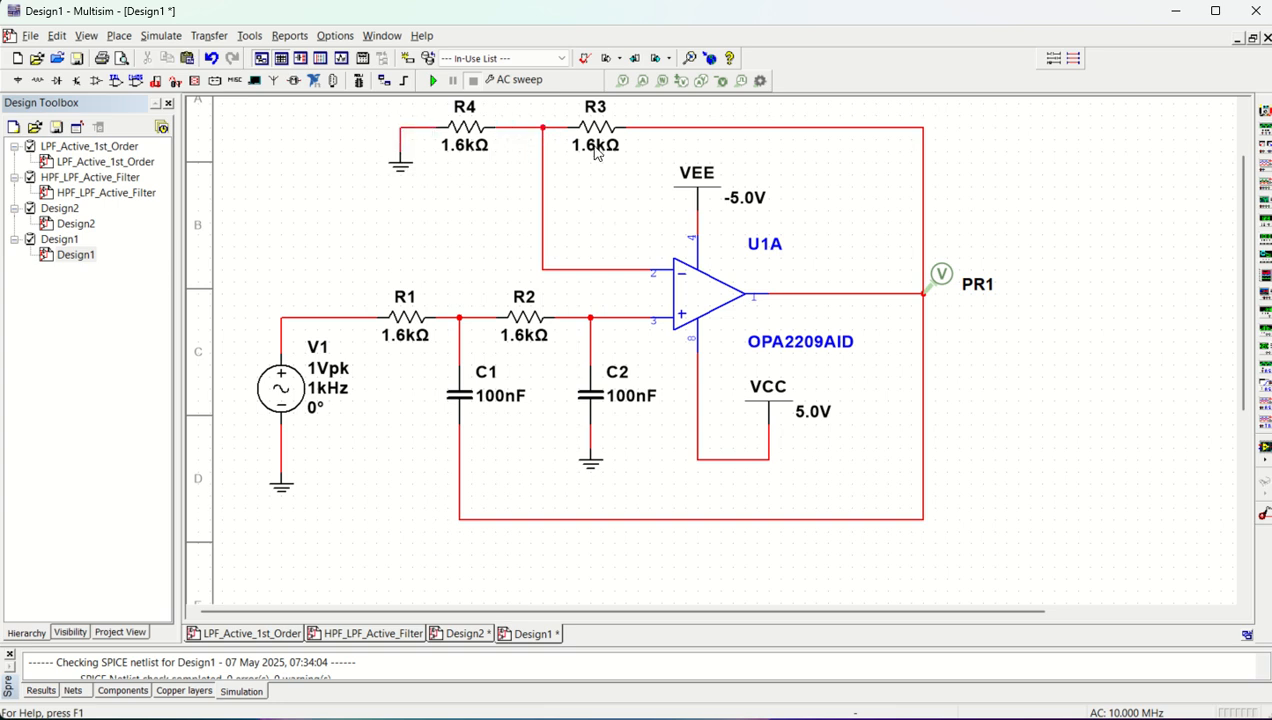
# Set the resistance of R3 to 5.86 kΩ and R4 to 10 kΩ
pyautogui.doubleClick(594, 132)
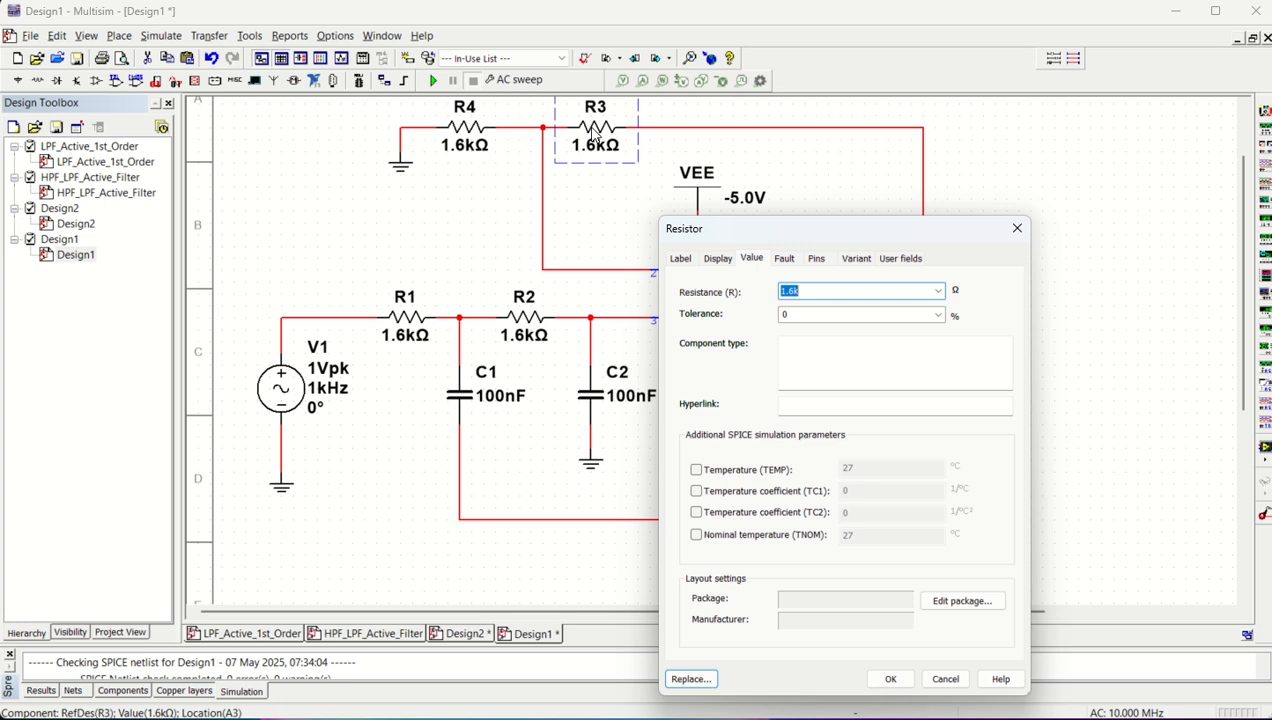
pyautogui.write('5')
pyautogui.press('Return')
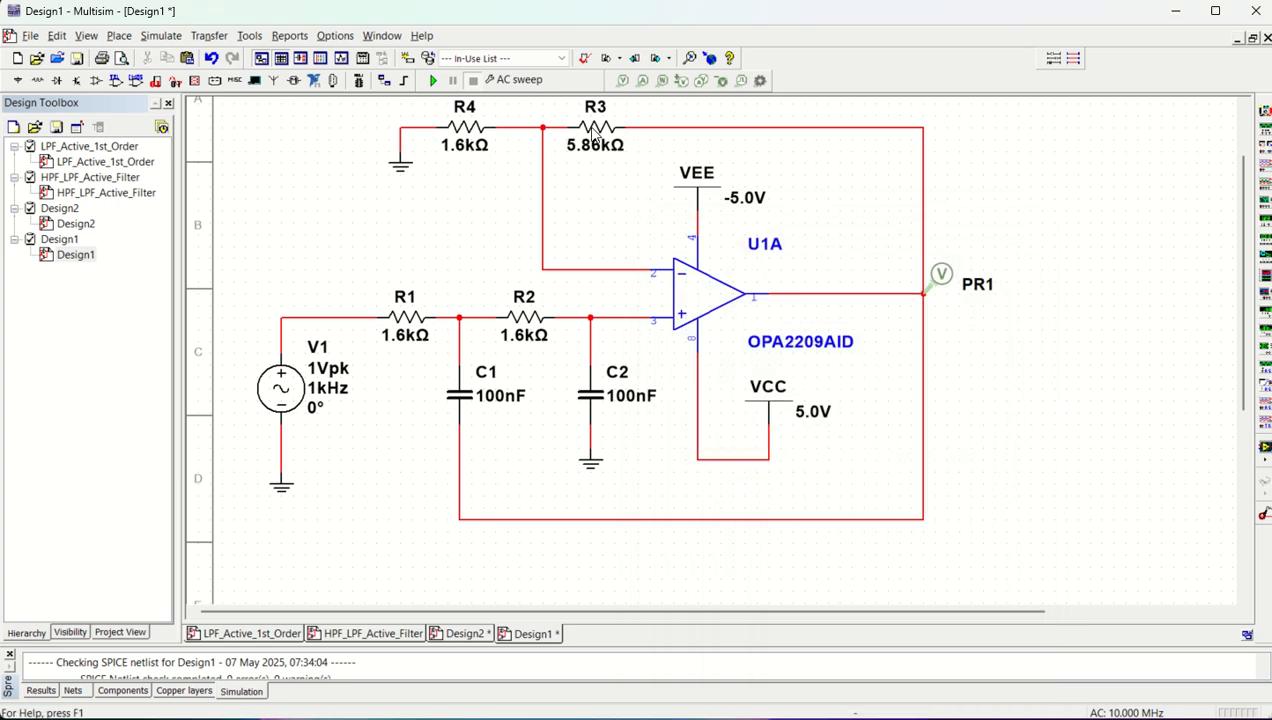
pyautogui.doubleClick(468, 140)
pyautogui.write('1')
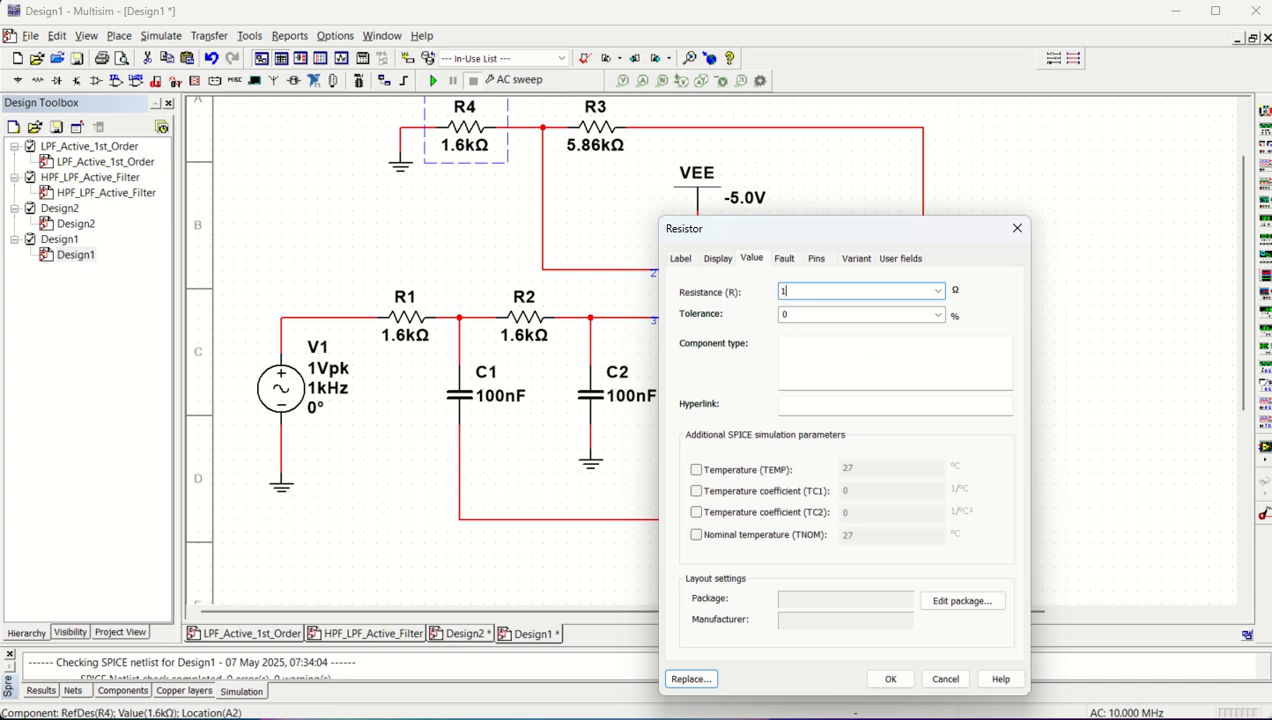
pyautogui.write('0k')
pyautogui.press('Return')
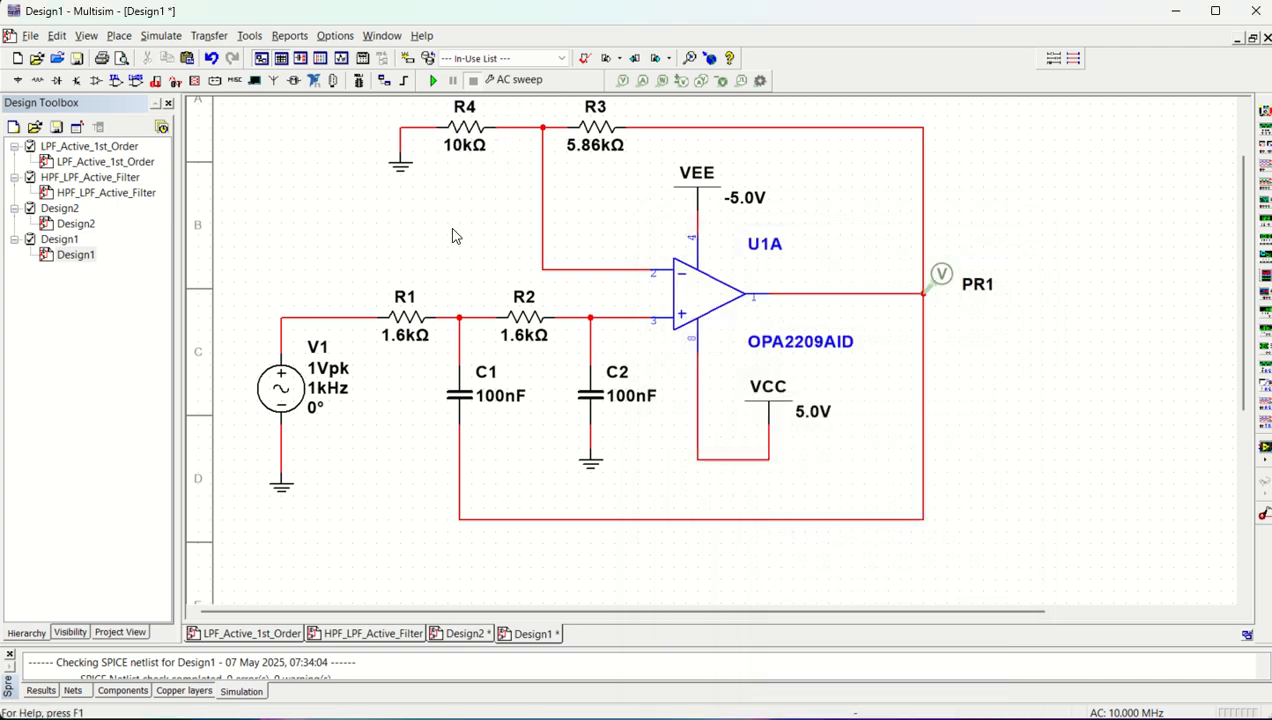
# Run the AC sweep with the gain resistors and place the second cursor at about 1.09 kHz on the magnitude trace to read the response
pyautogui.click(433, 82)
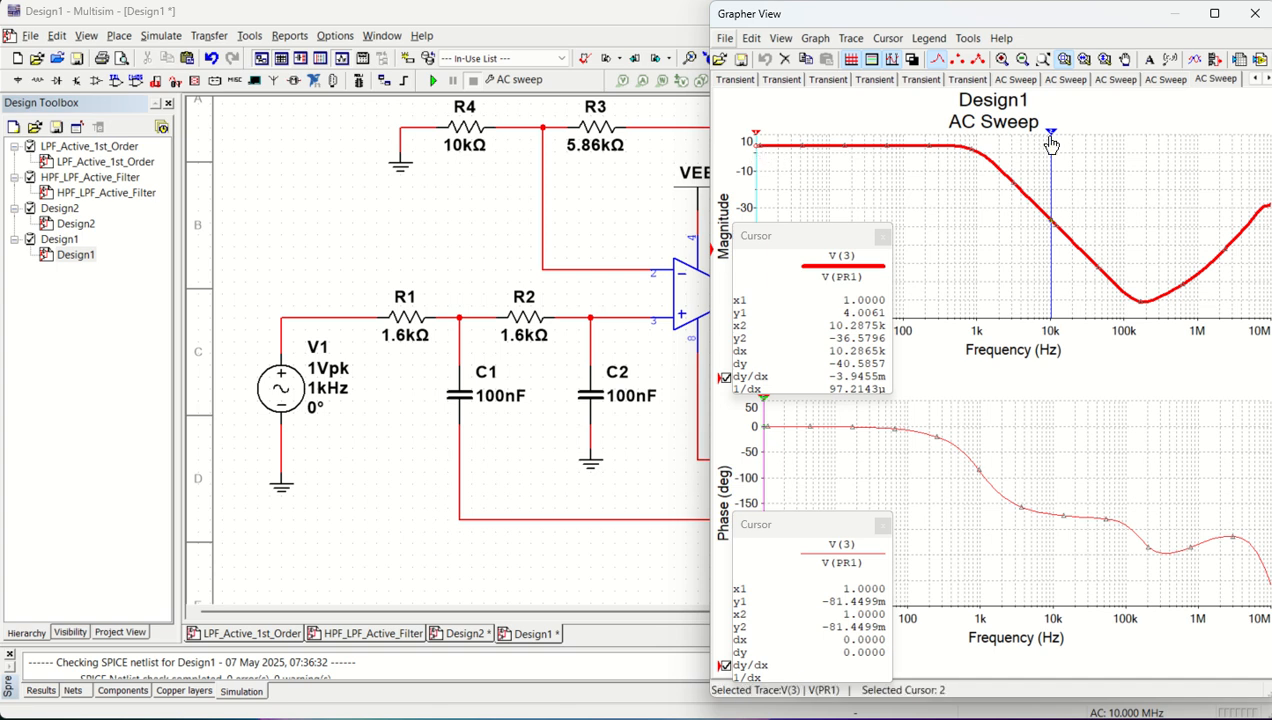
pyautogui.moveTo(1054, 140); pyautogui.dragTo(981, 140)
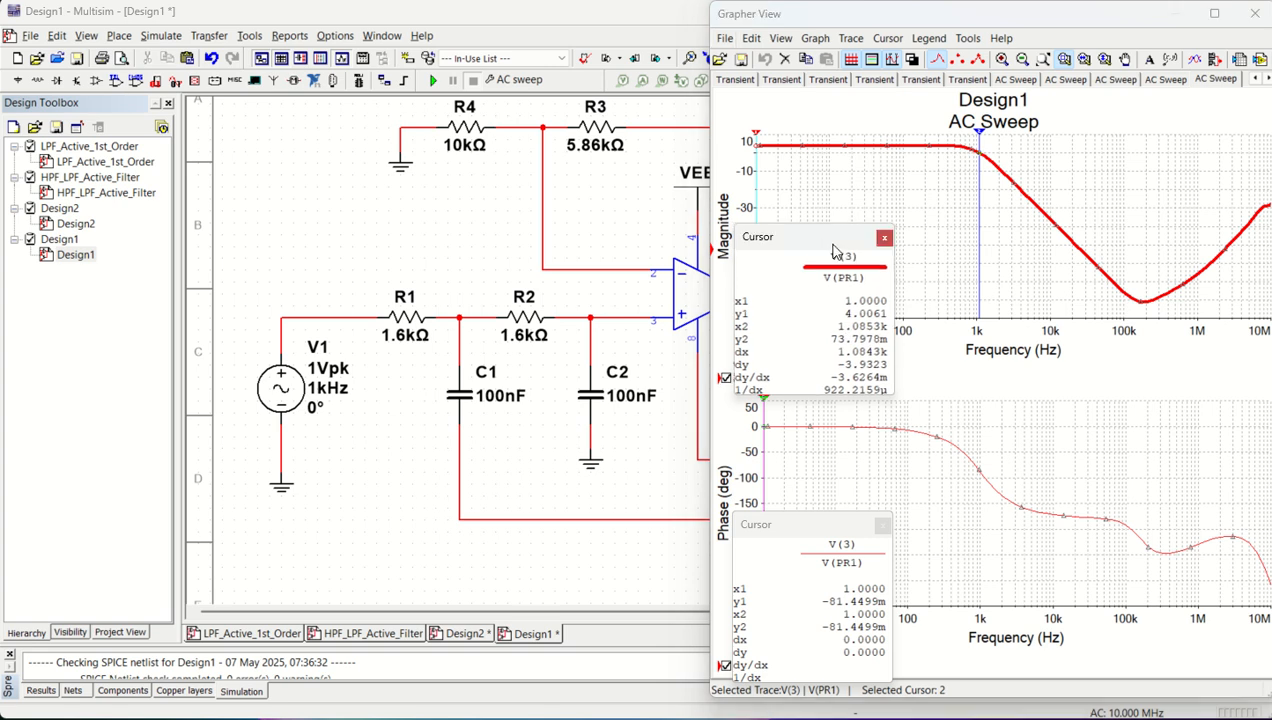
pyautogui.moveTo(812, 240); pyautogui.dragTo(895, 256)
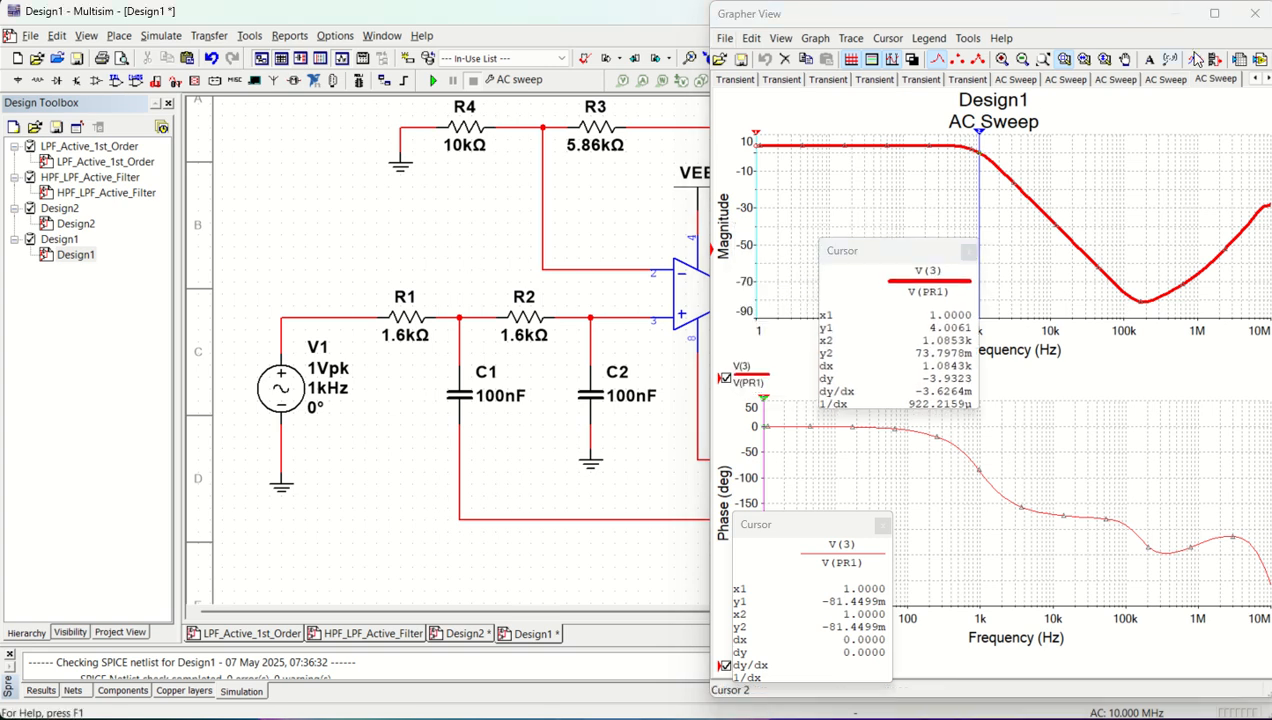
pyautogui.click(1255, 13)
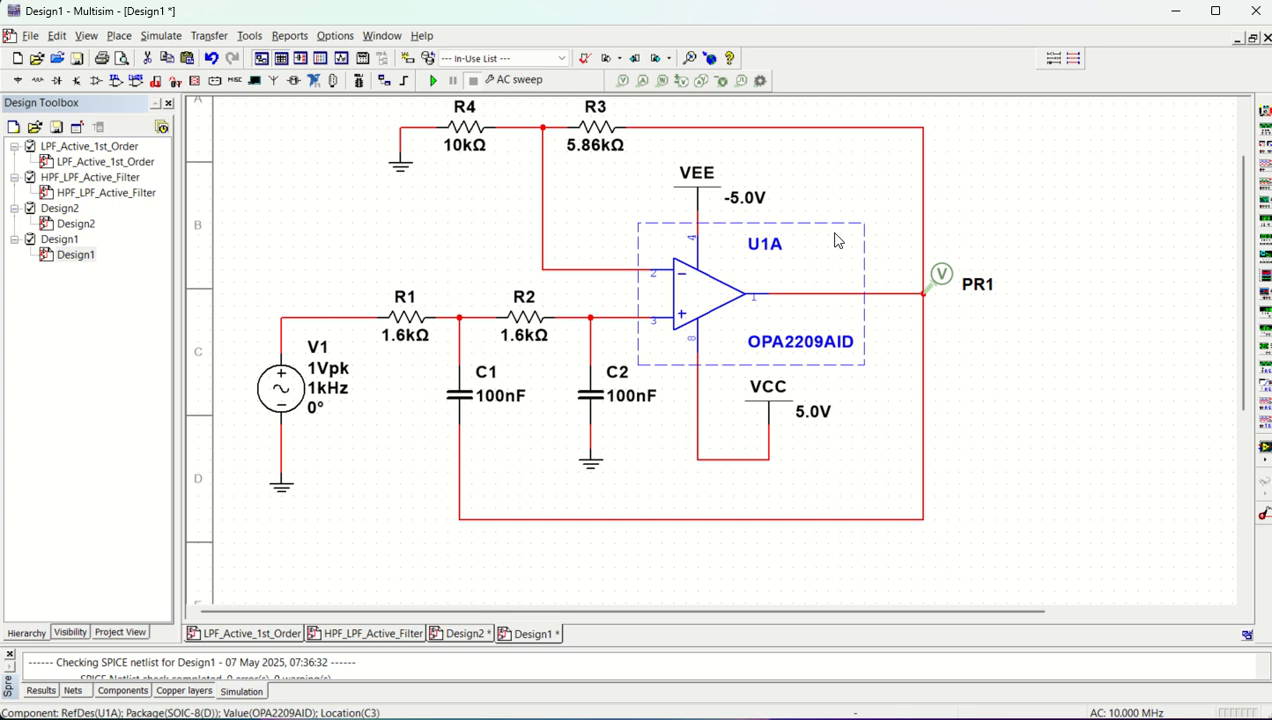